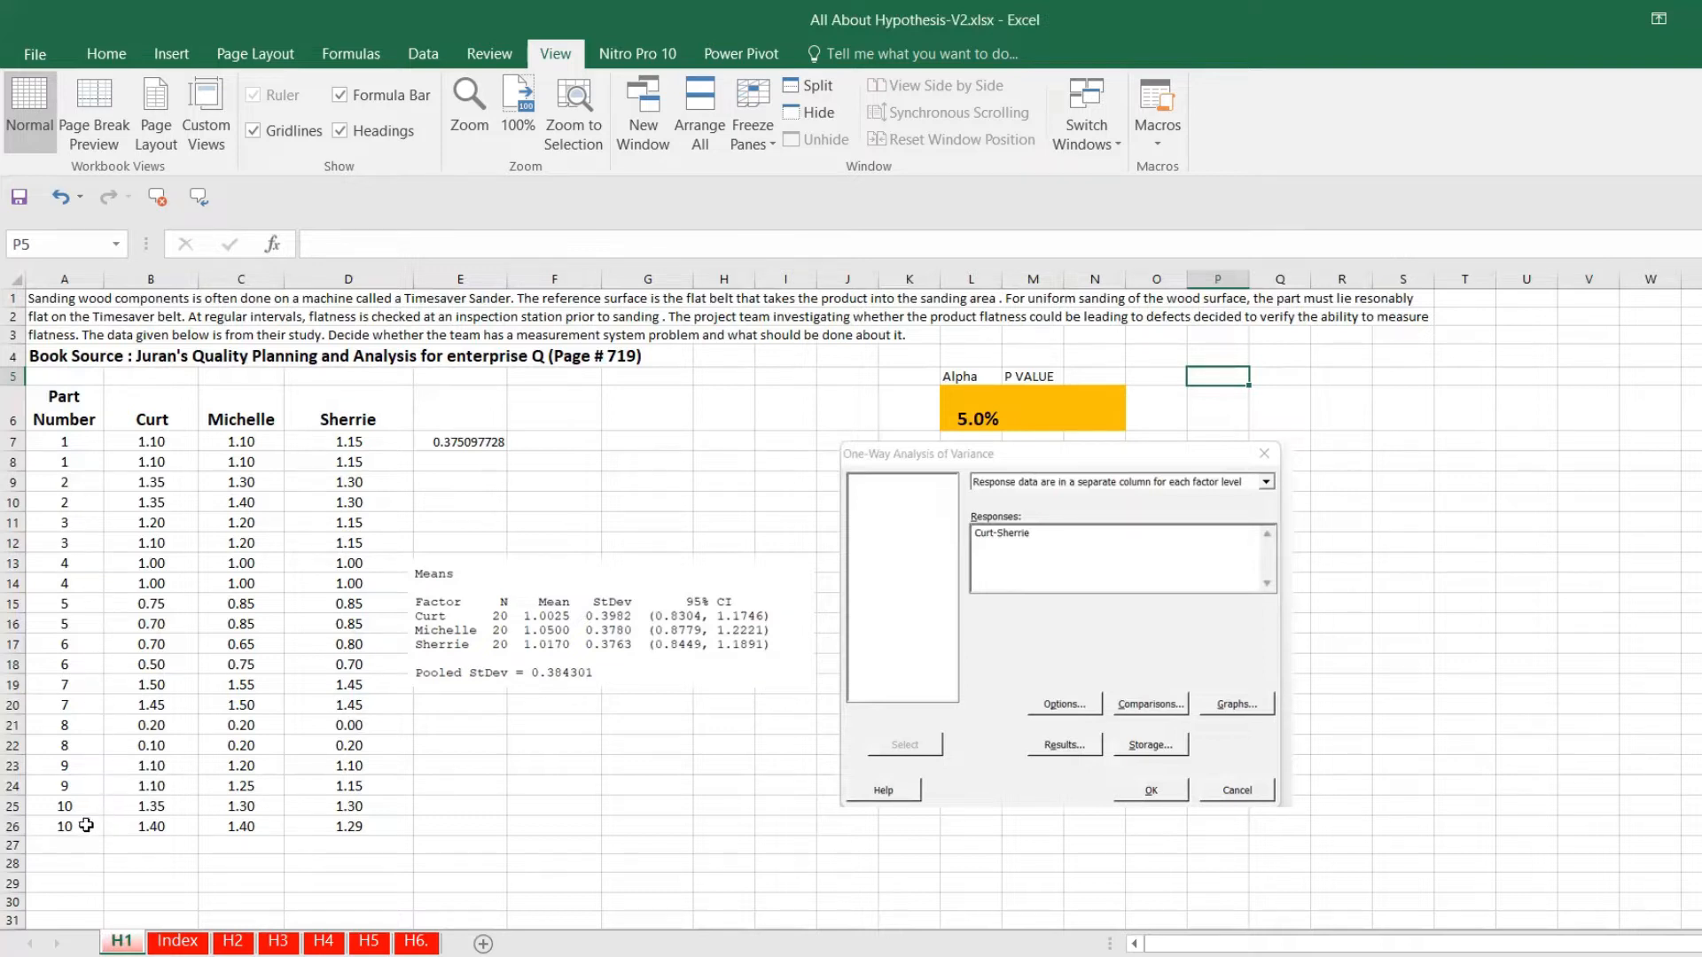
Examine the part numbers and the three inspectors' flatness readings on sheet H1.
drag(85, 826, 79, 442)
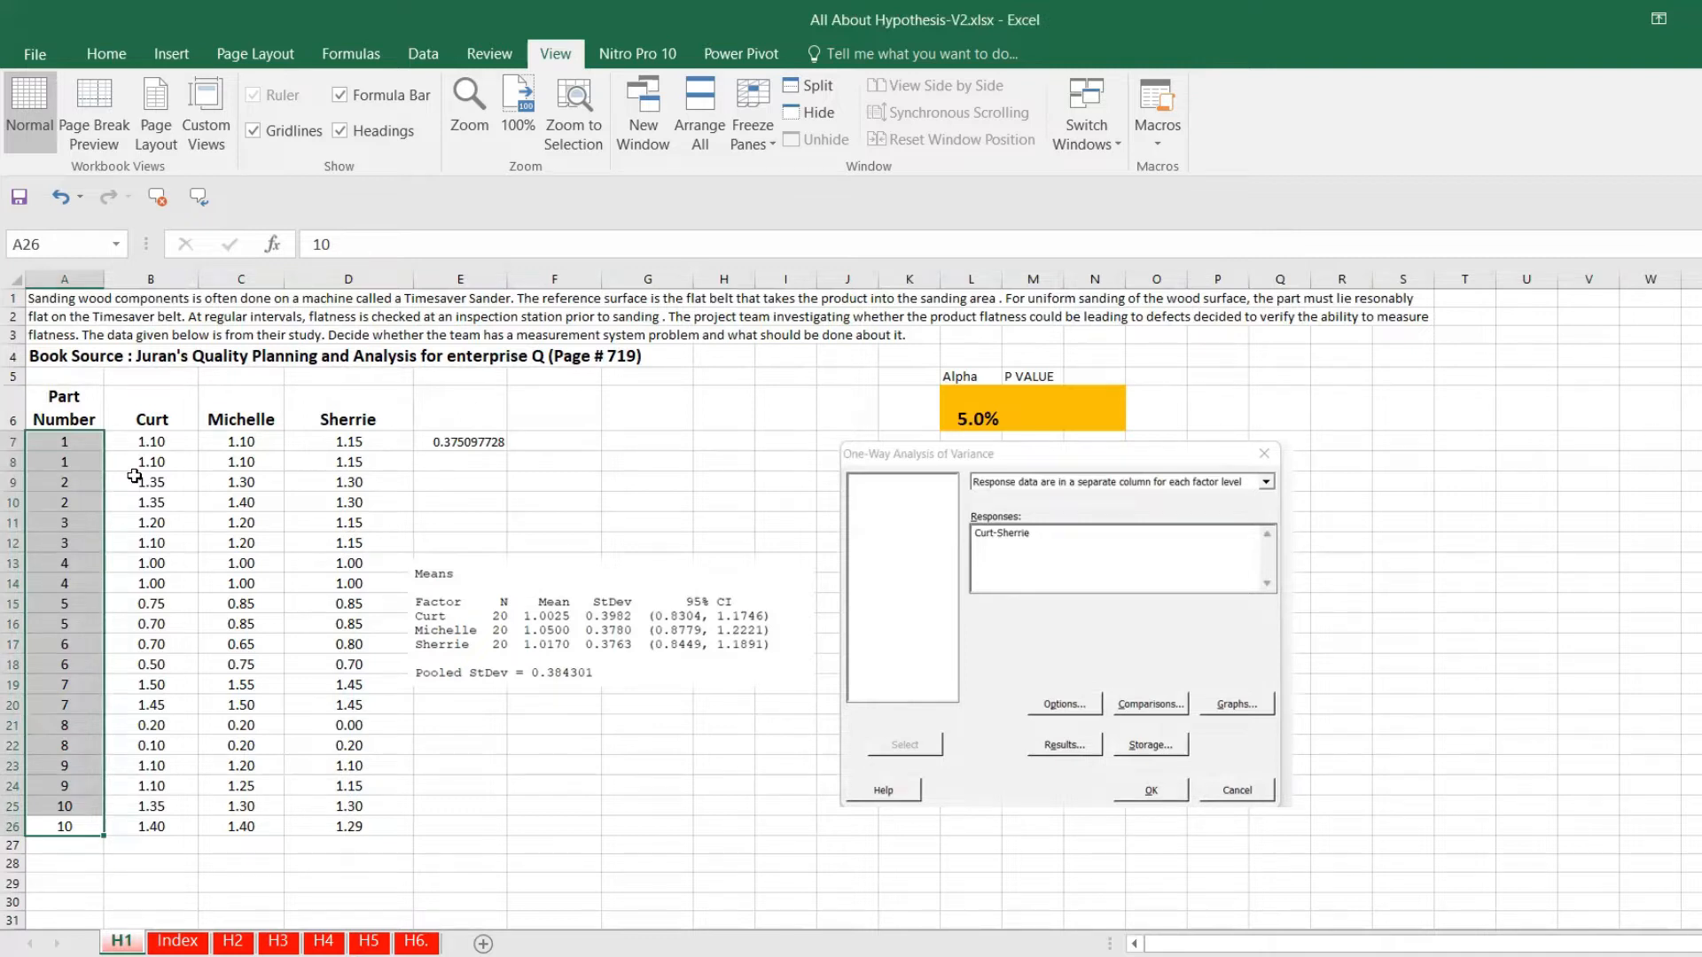
drag(152, 442, 343, 816)
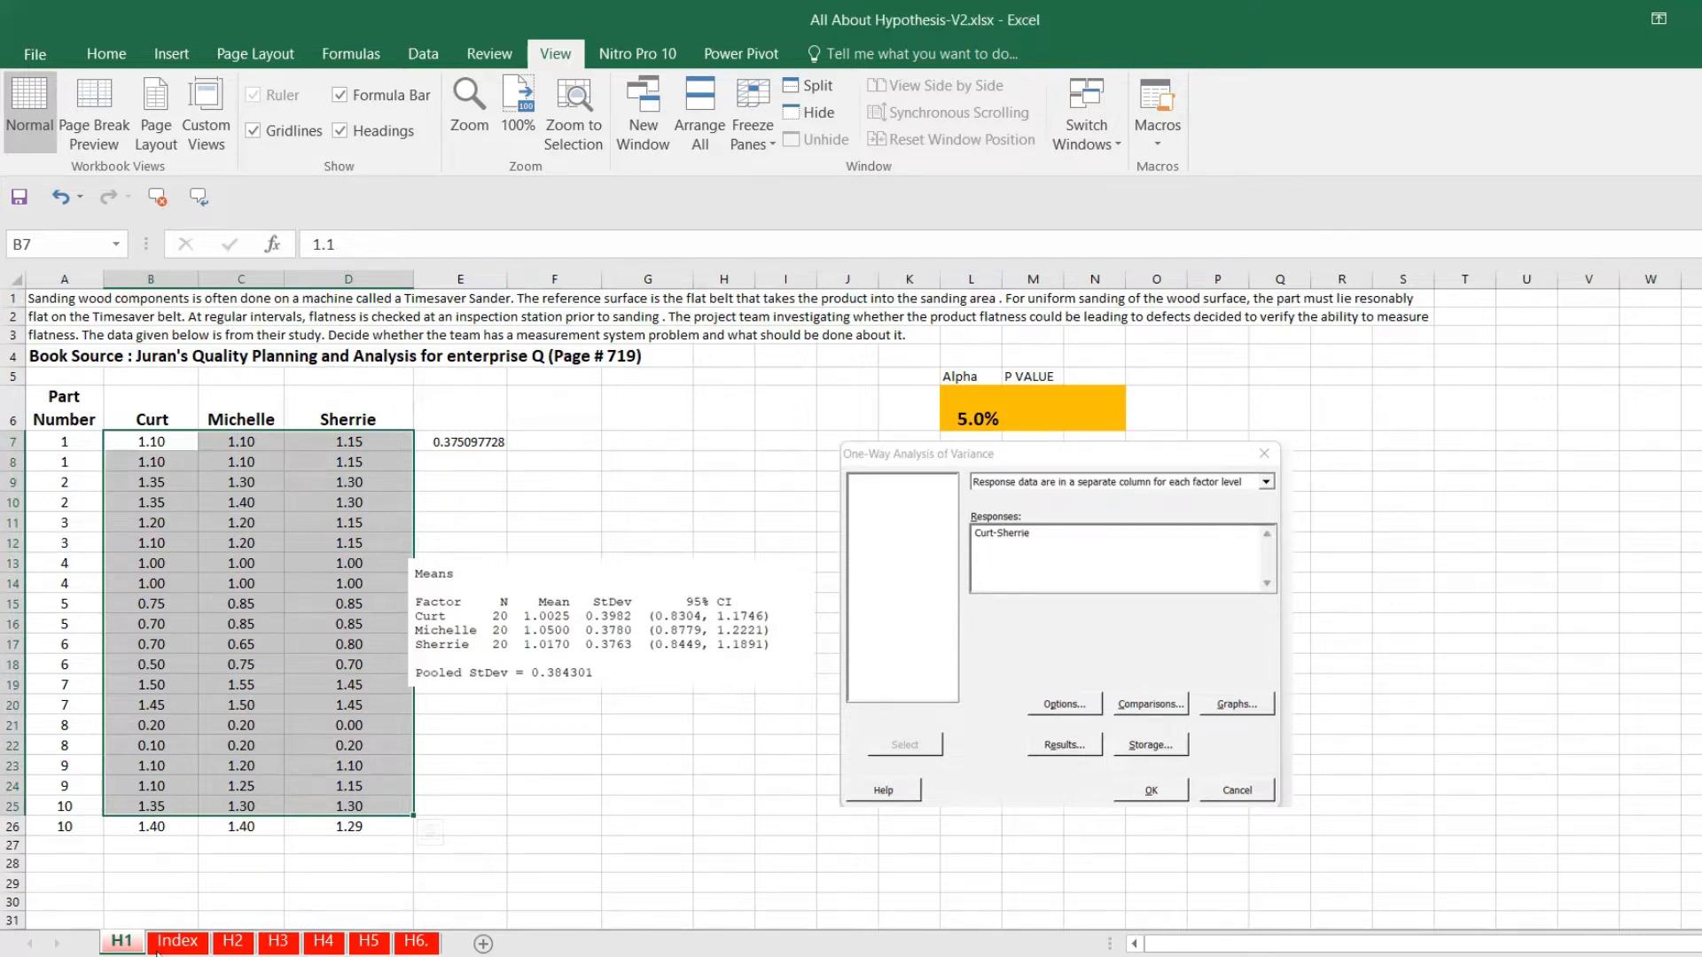
Open sheet H2 and read the waiting-time problem along with the notes on the null and alternative hypotheses.
click(239, 942)
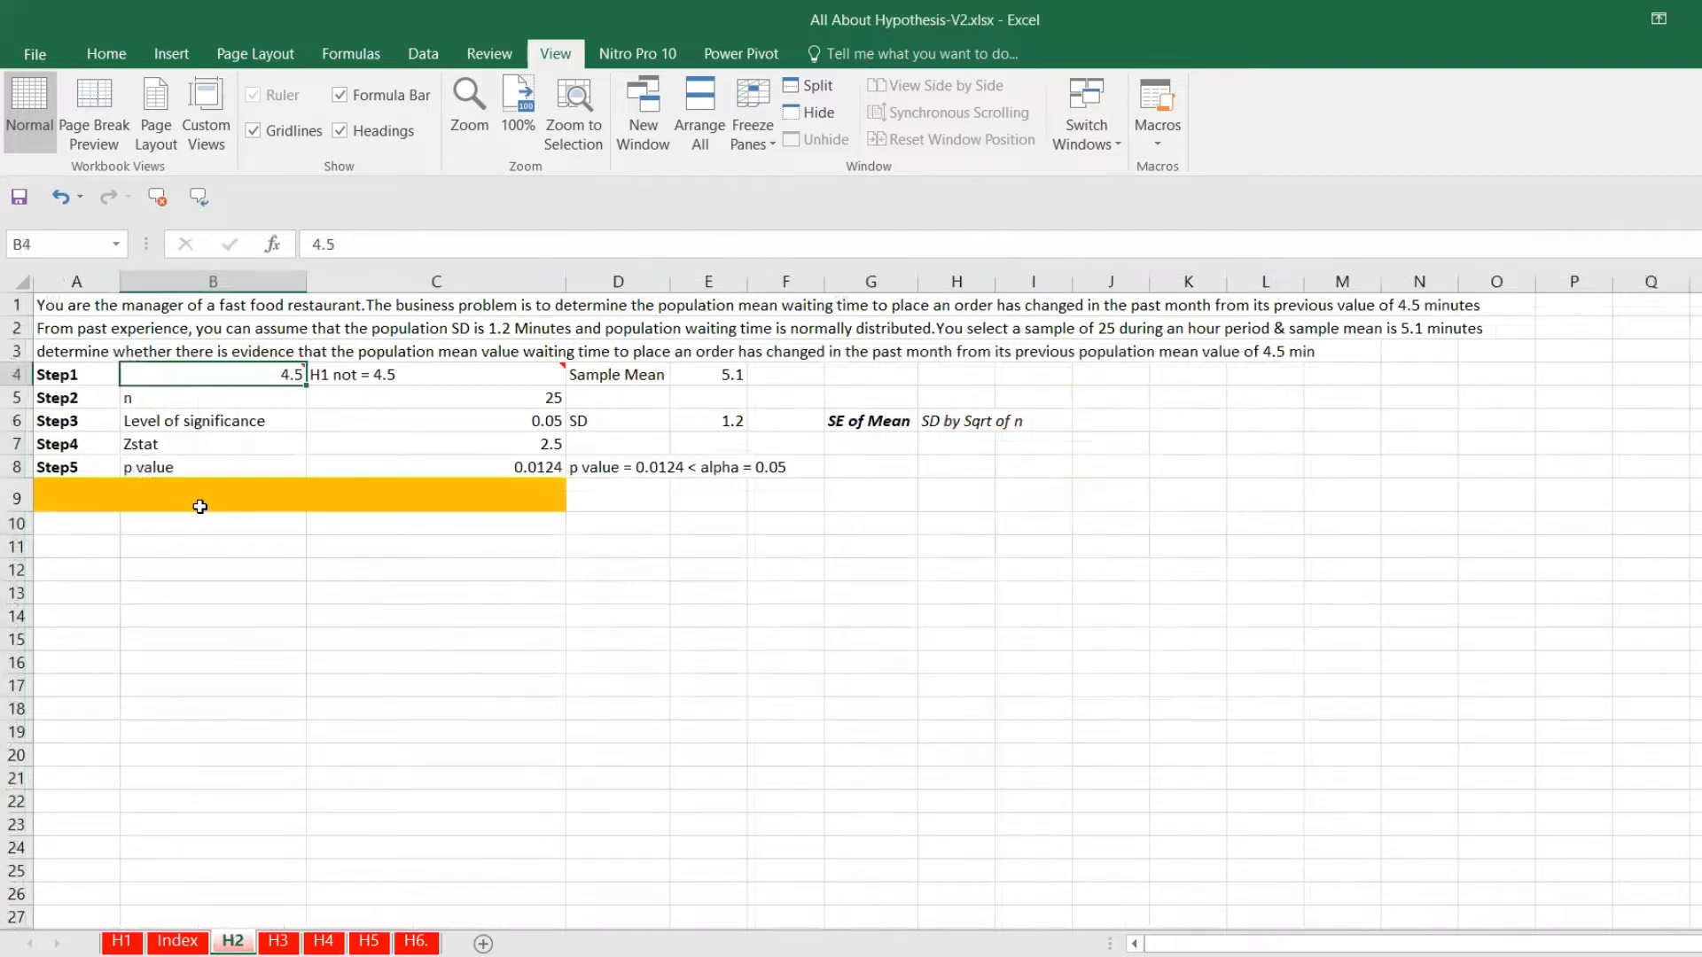
click(71, 310)
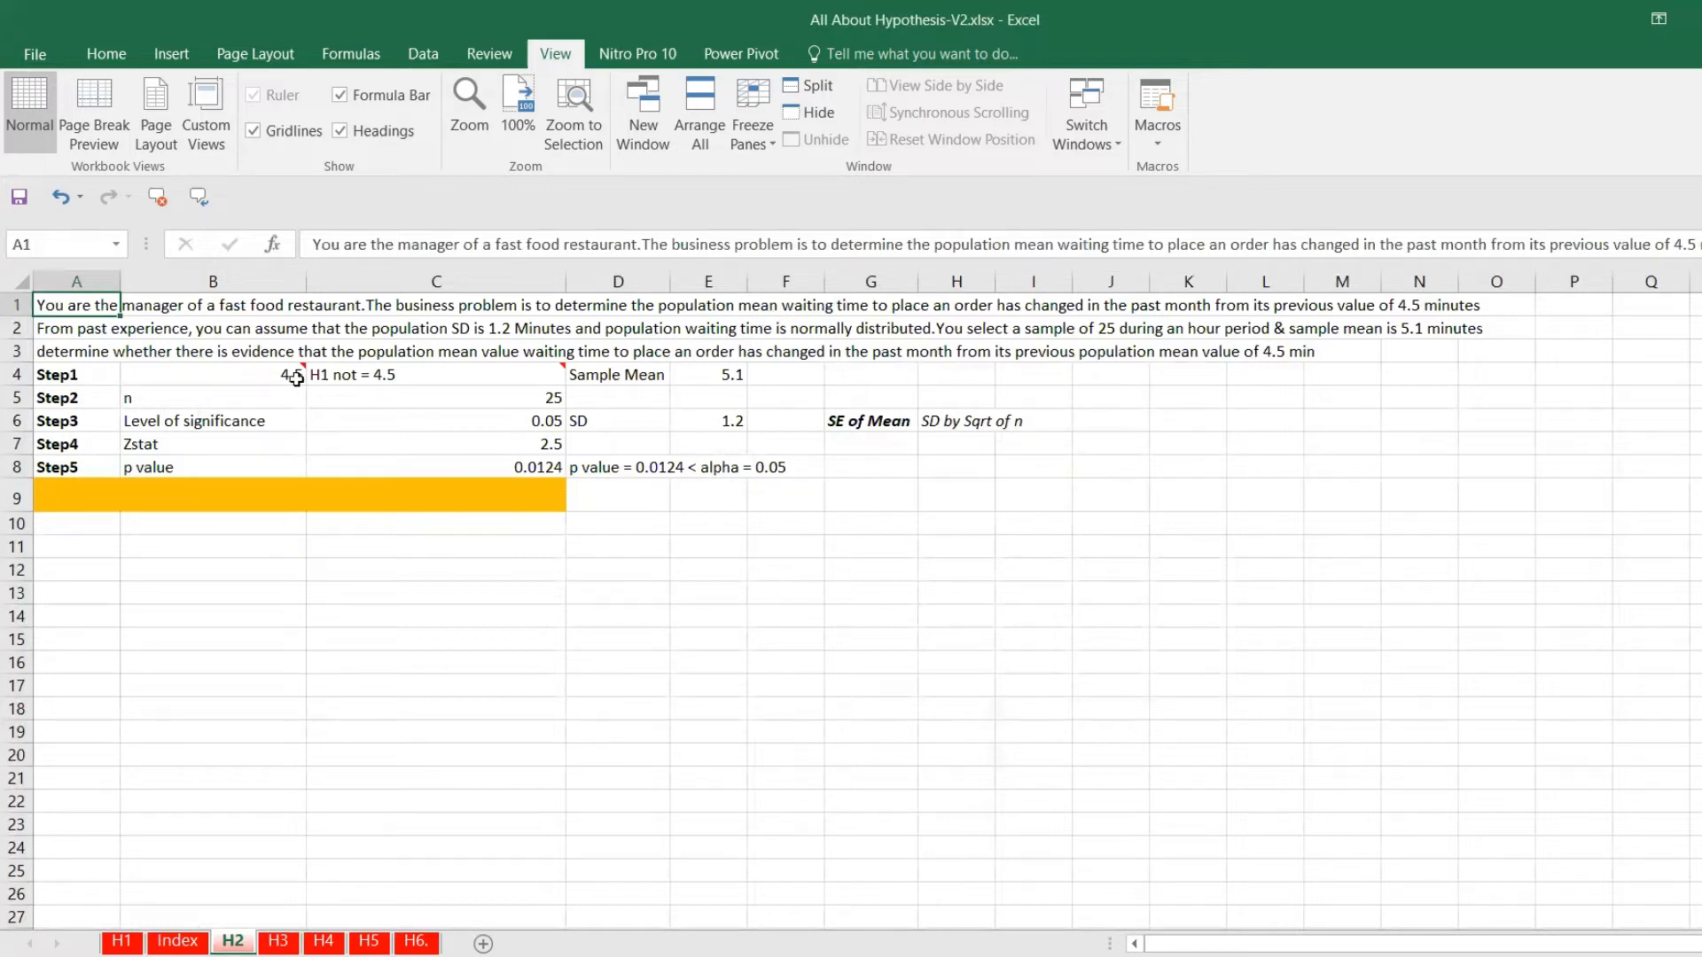
mouse_move(296, 378)
click(183, 394)
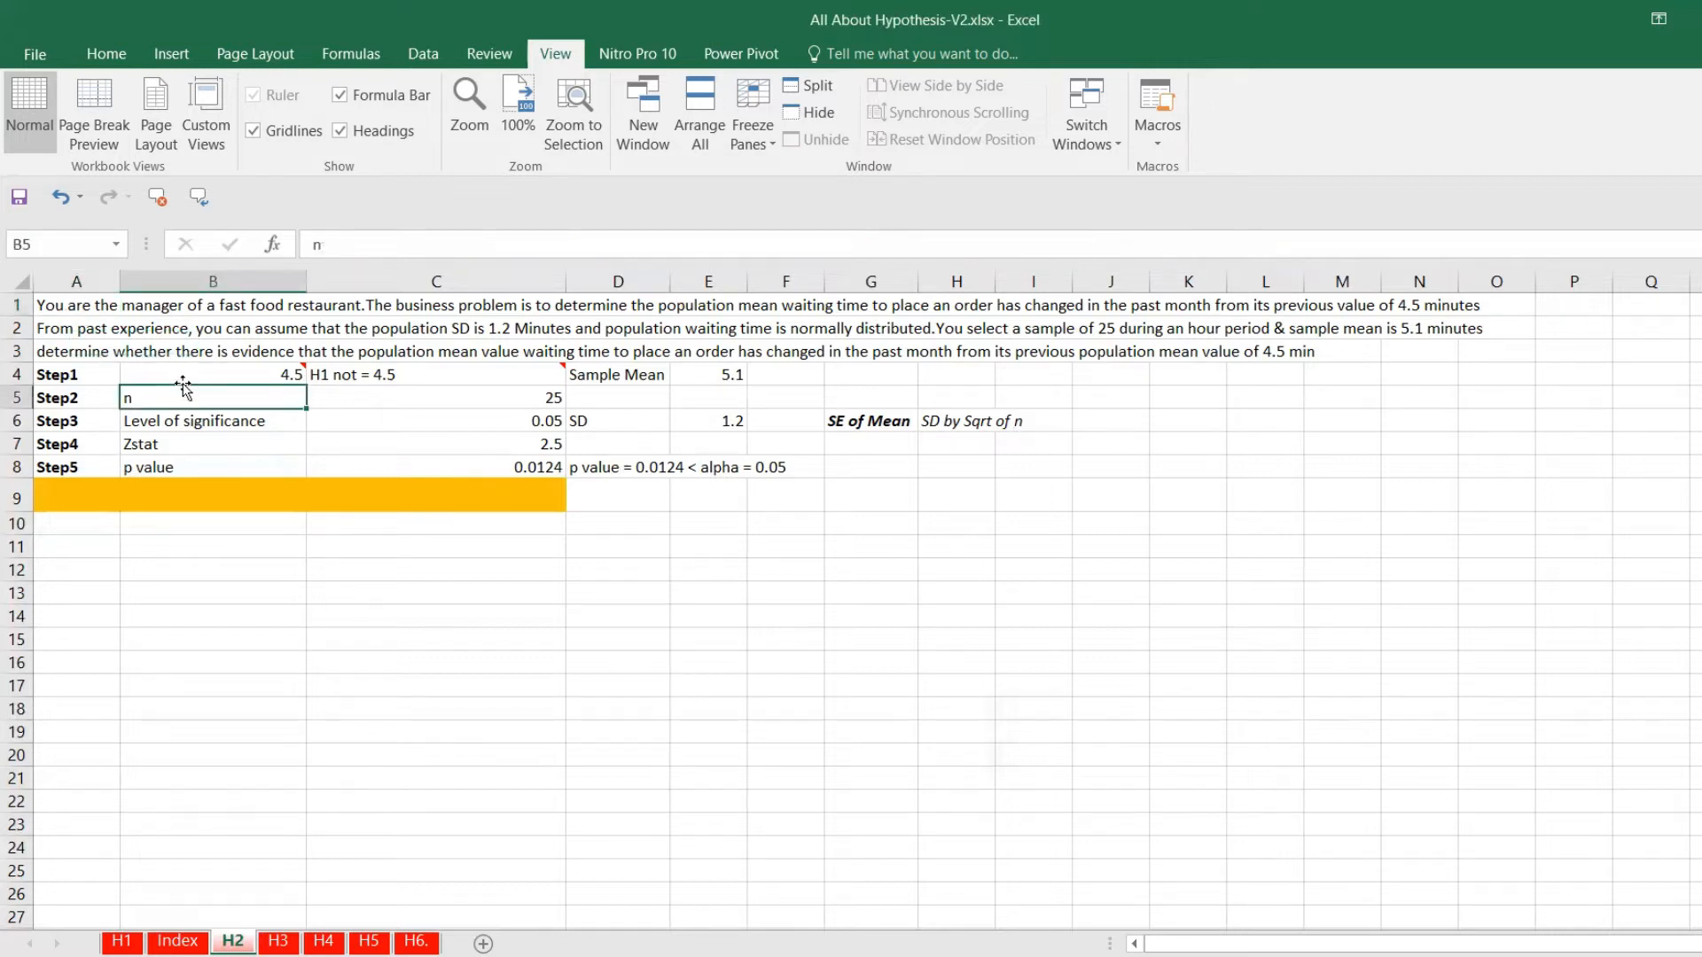
click(179, 376)
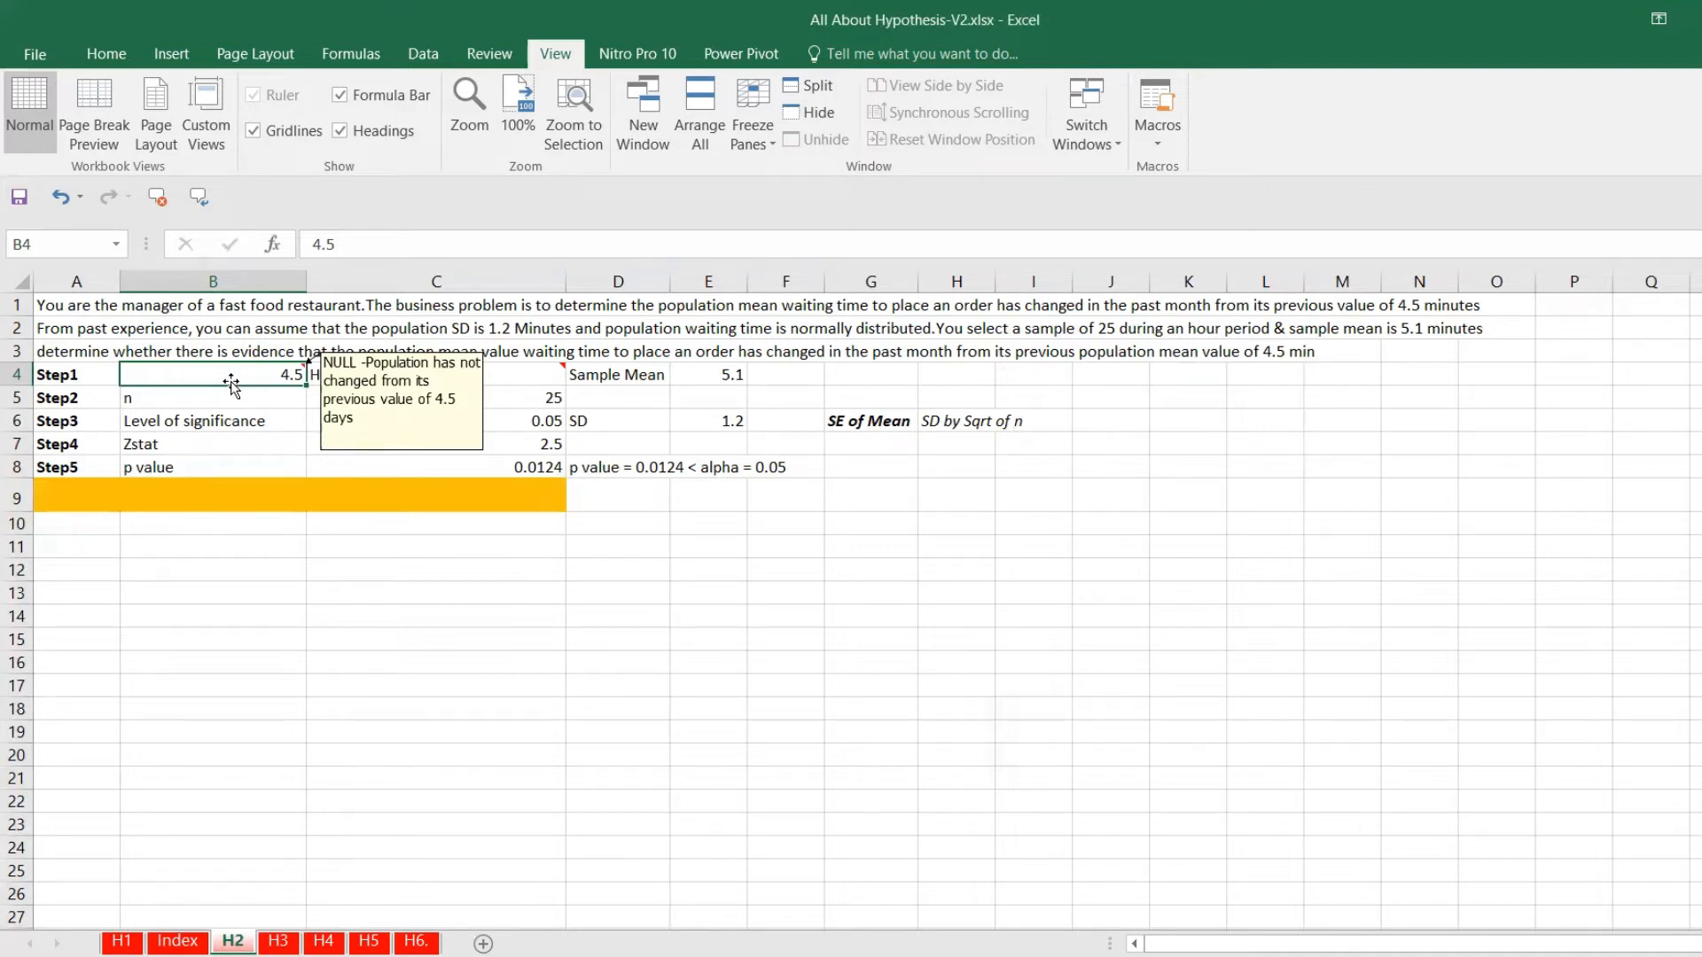
mouse_move(543, 385)
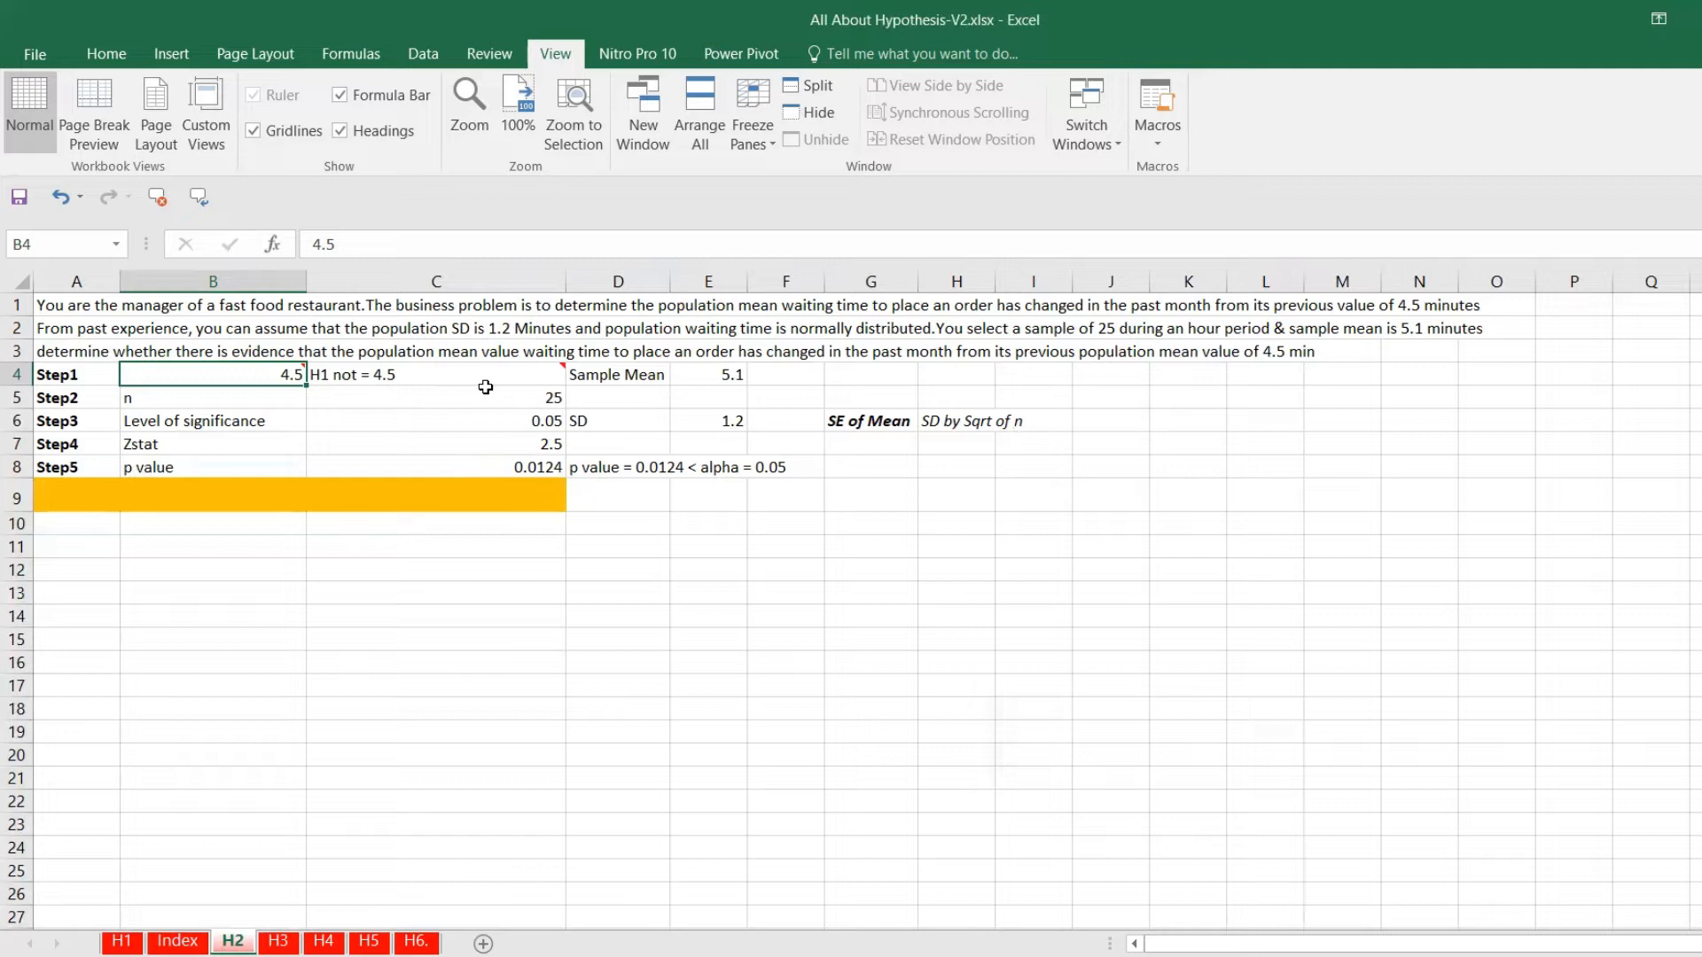
Review the sample mean, sample size, significance level, SD and Zstat formula on sheet H2.
click(710, 374)
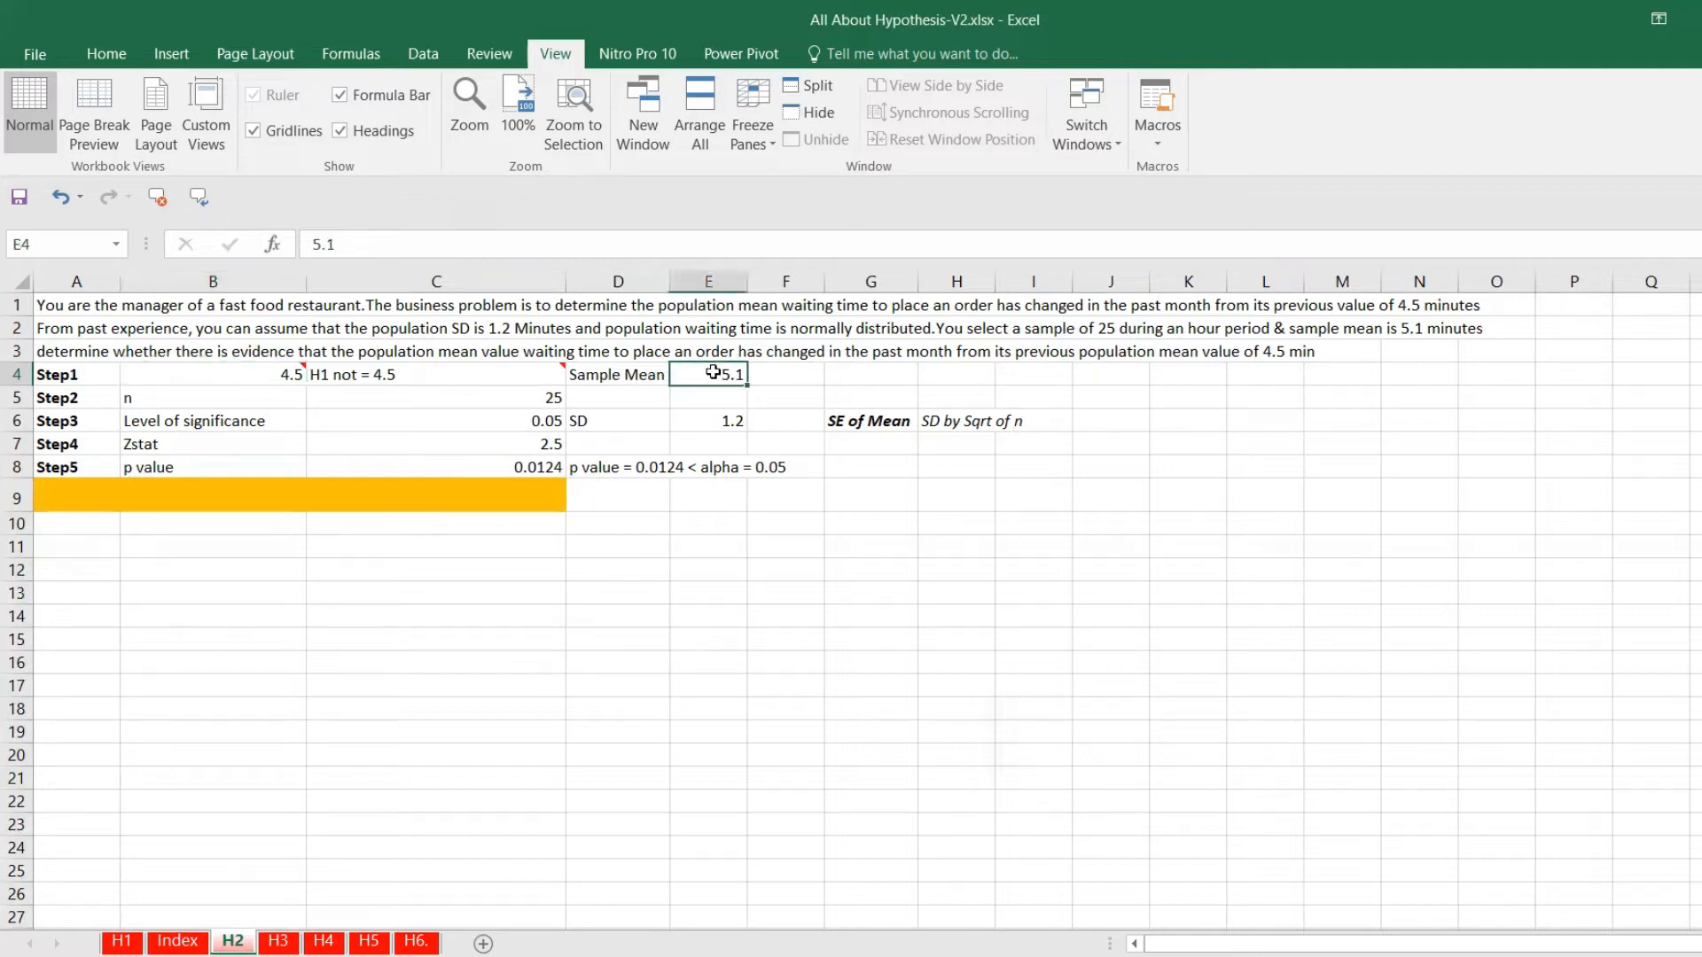
click(280, 404)
click(455, 391)
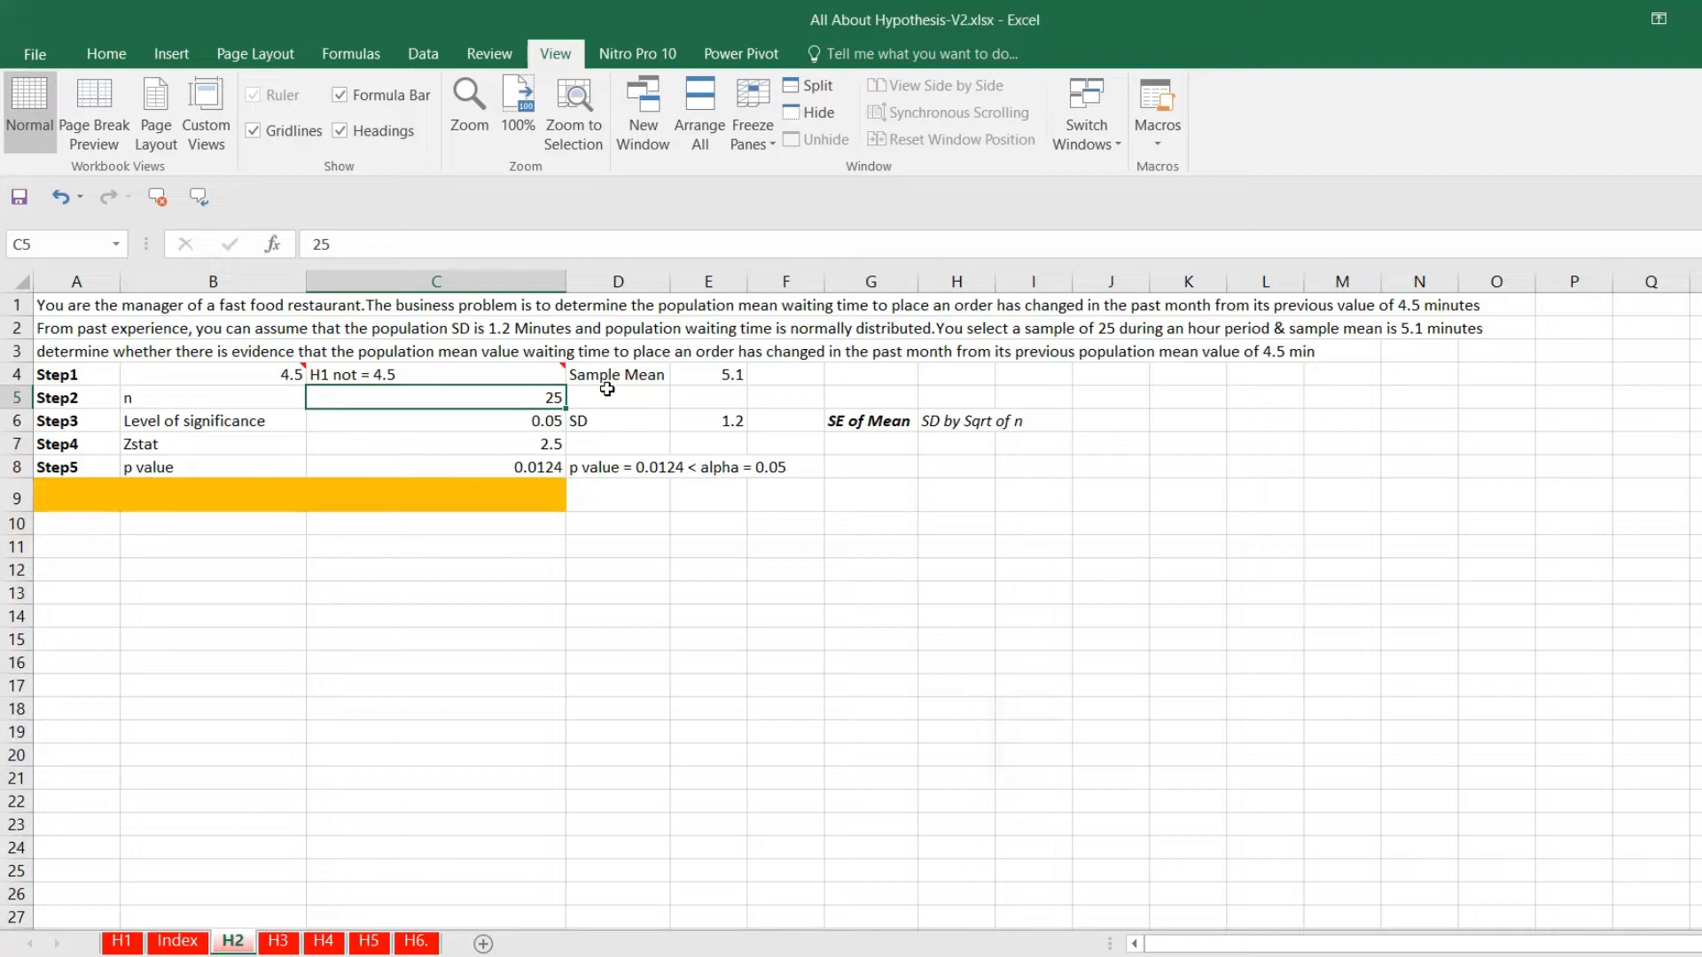
click(233, 424)
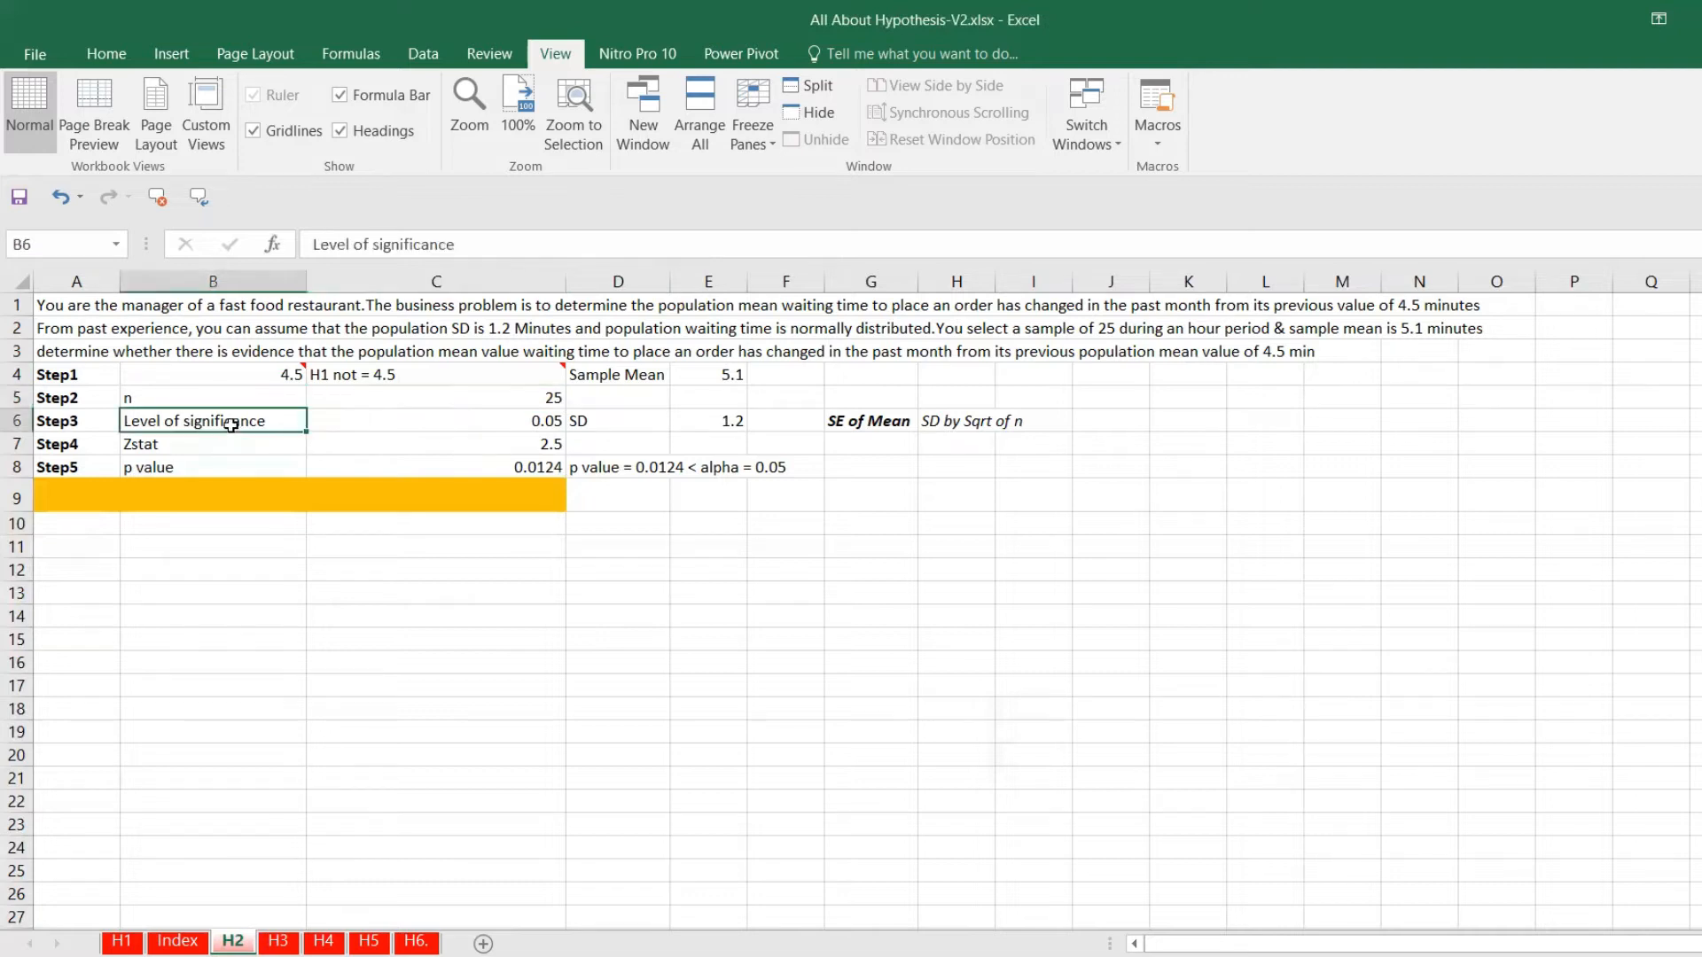
click(419, 422)
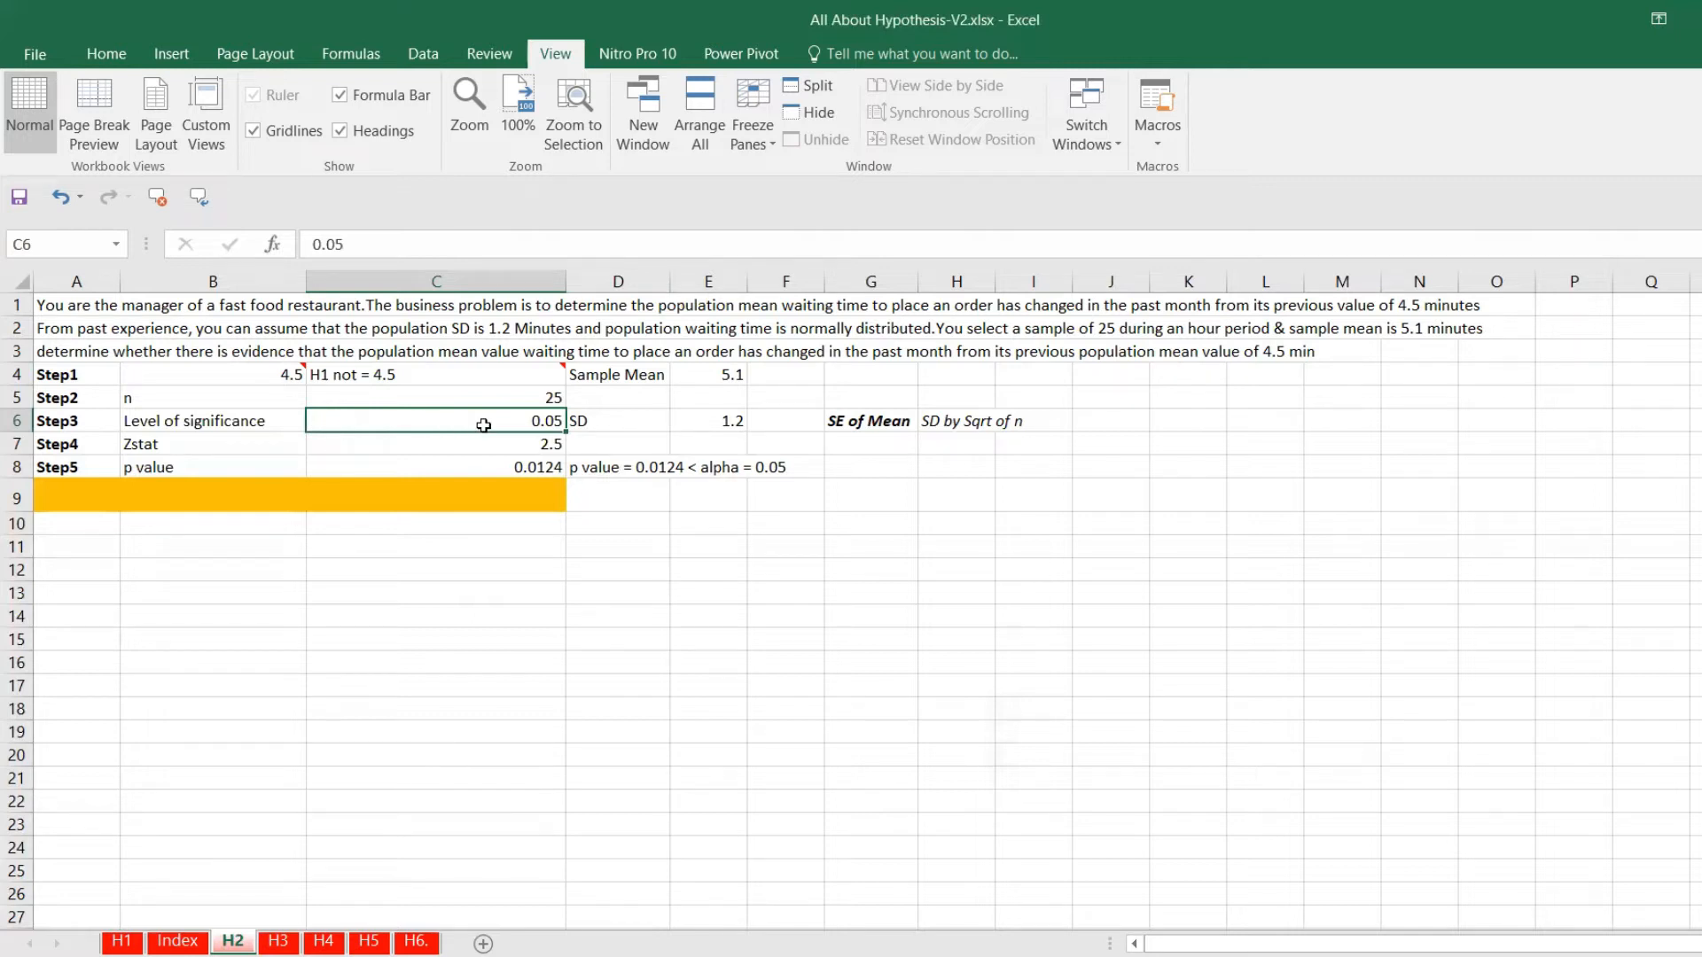
click(720, 419)
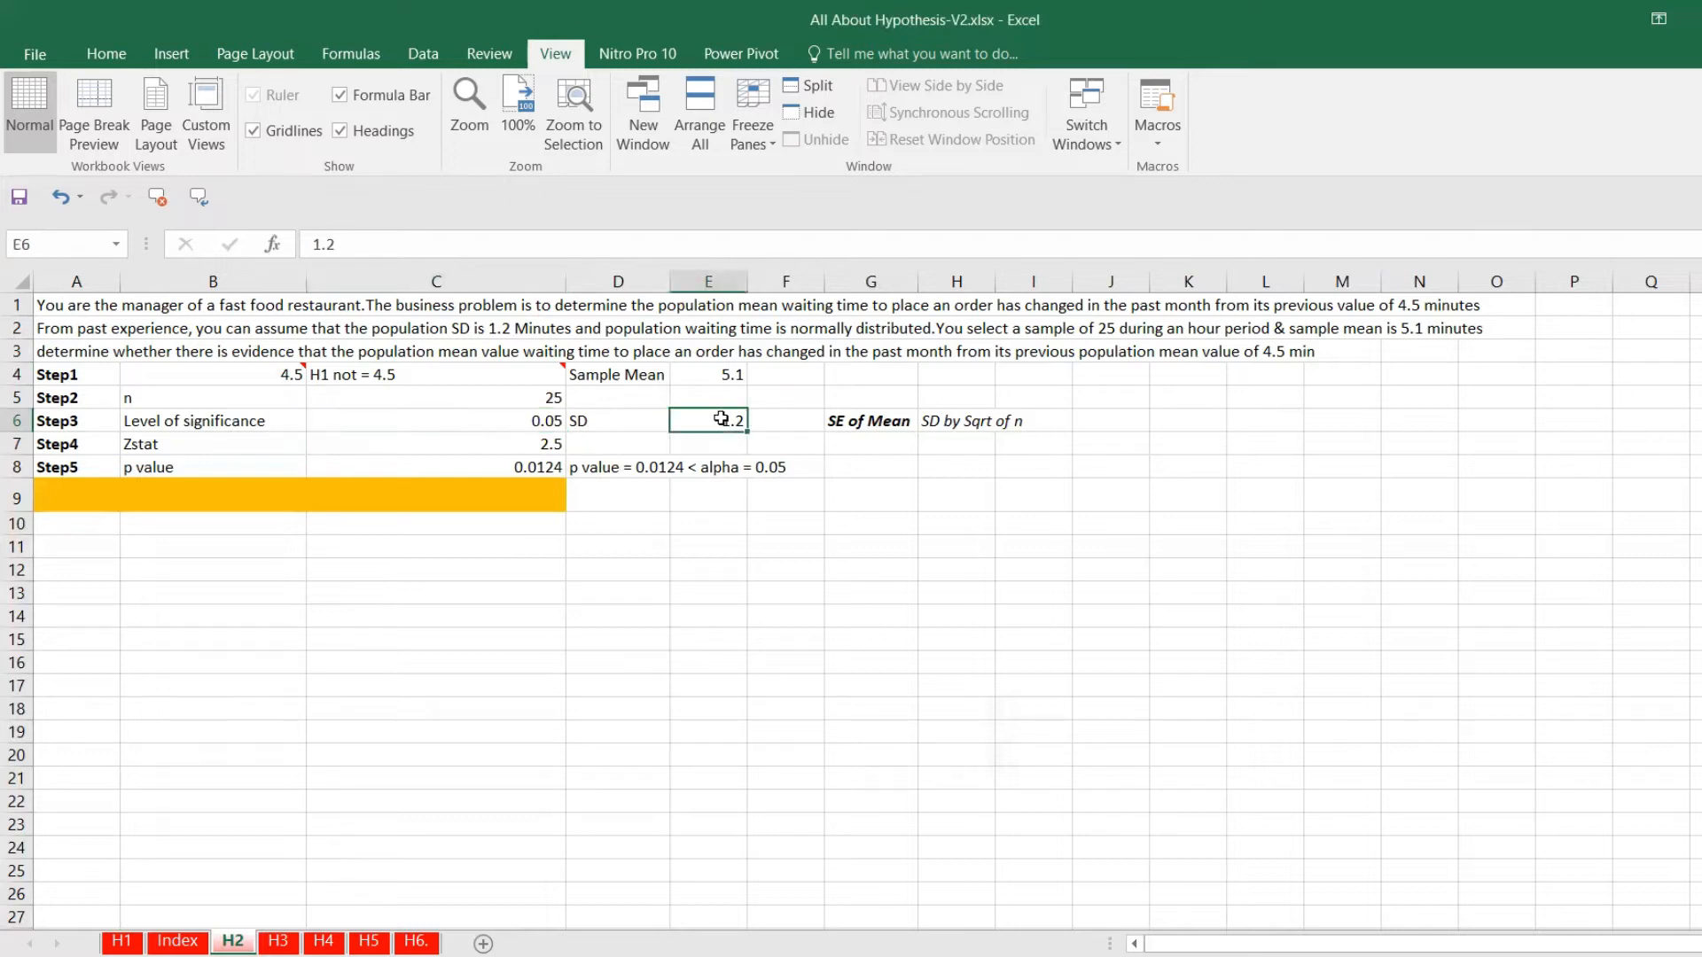
click(517, 446)
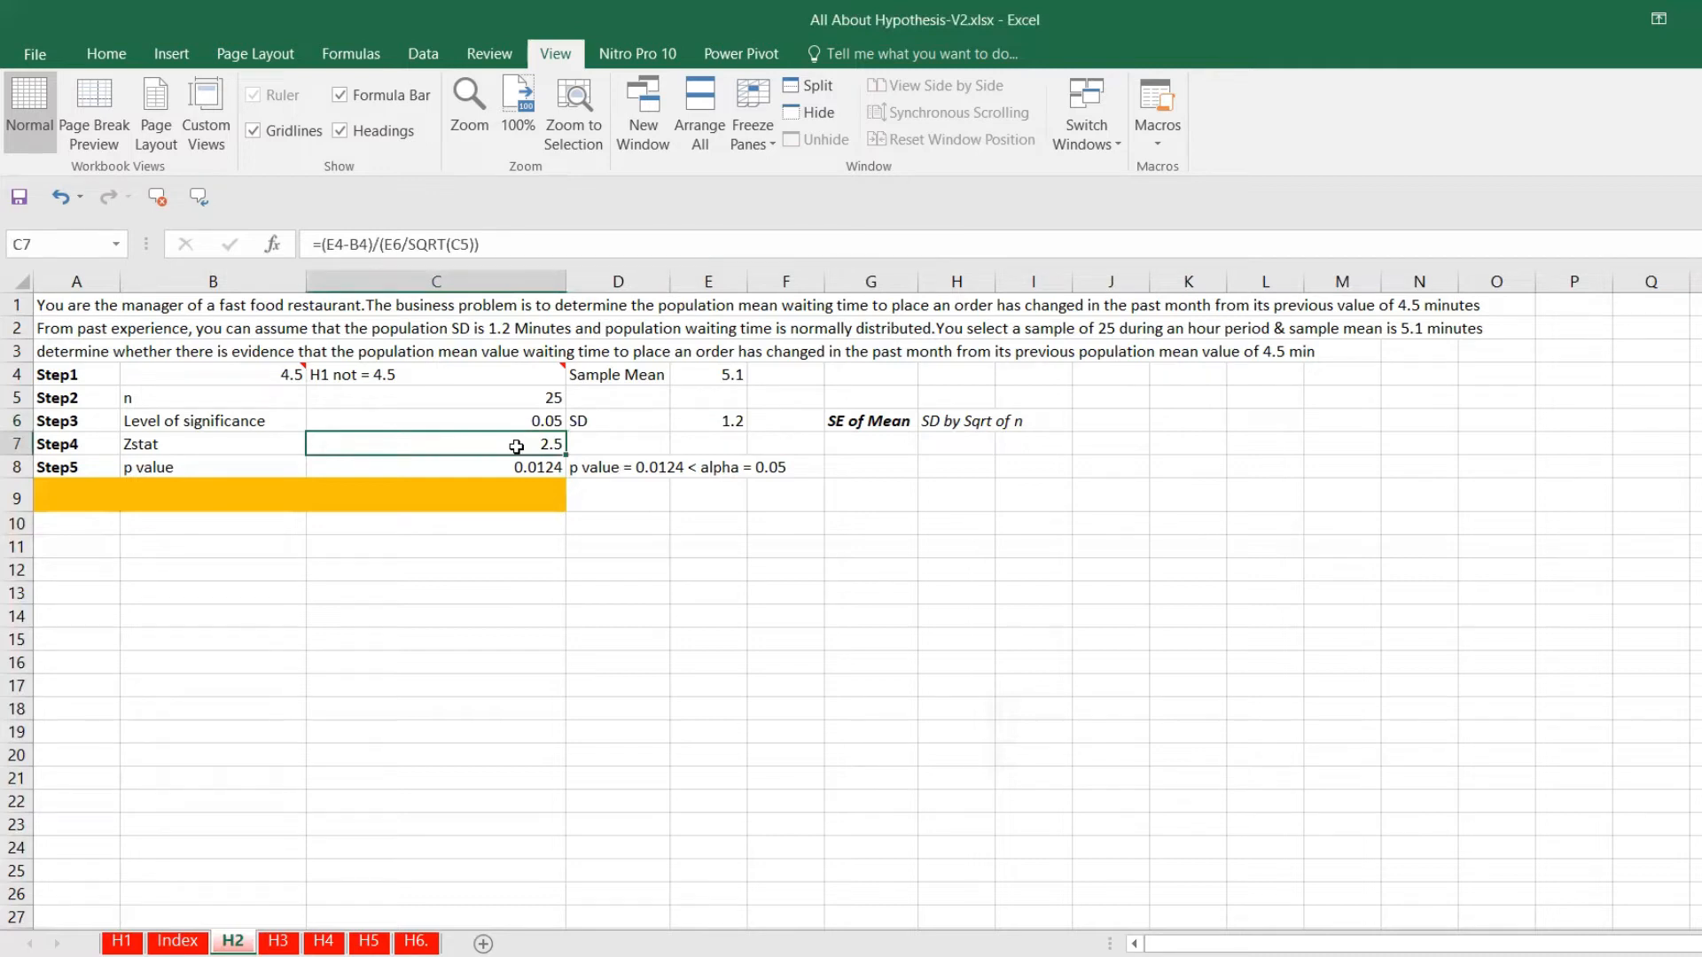
click(282, 376)
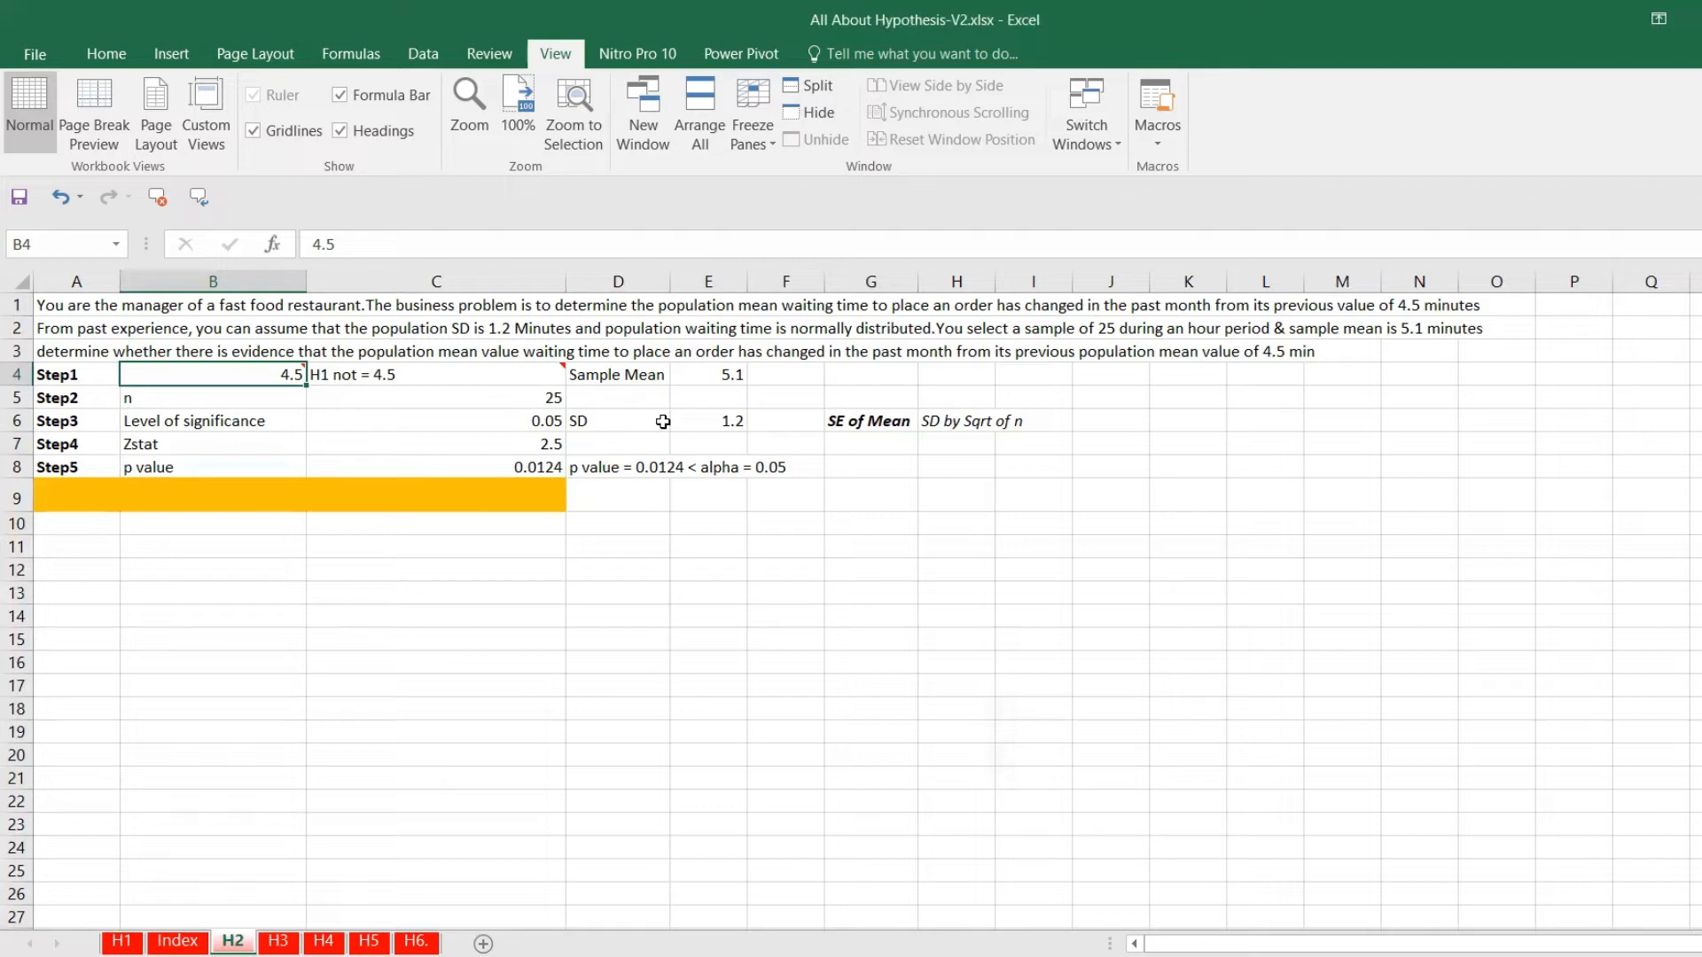
click(472, 453)
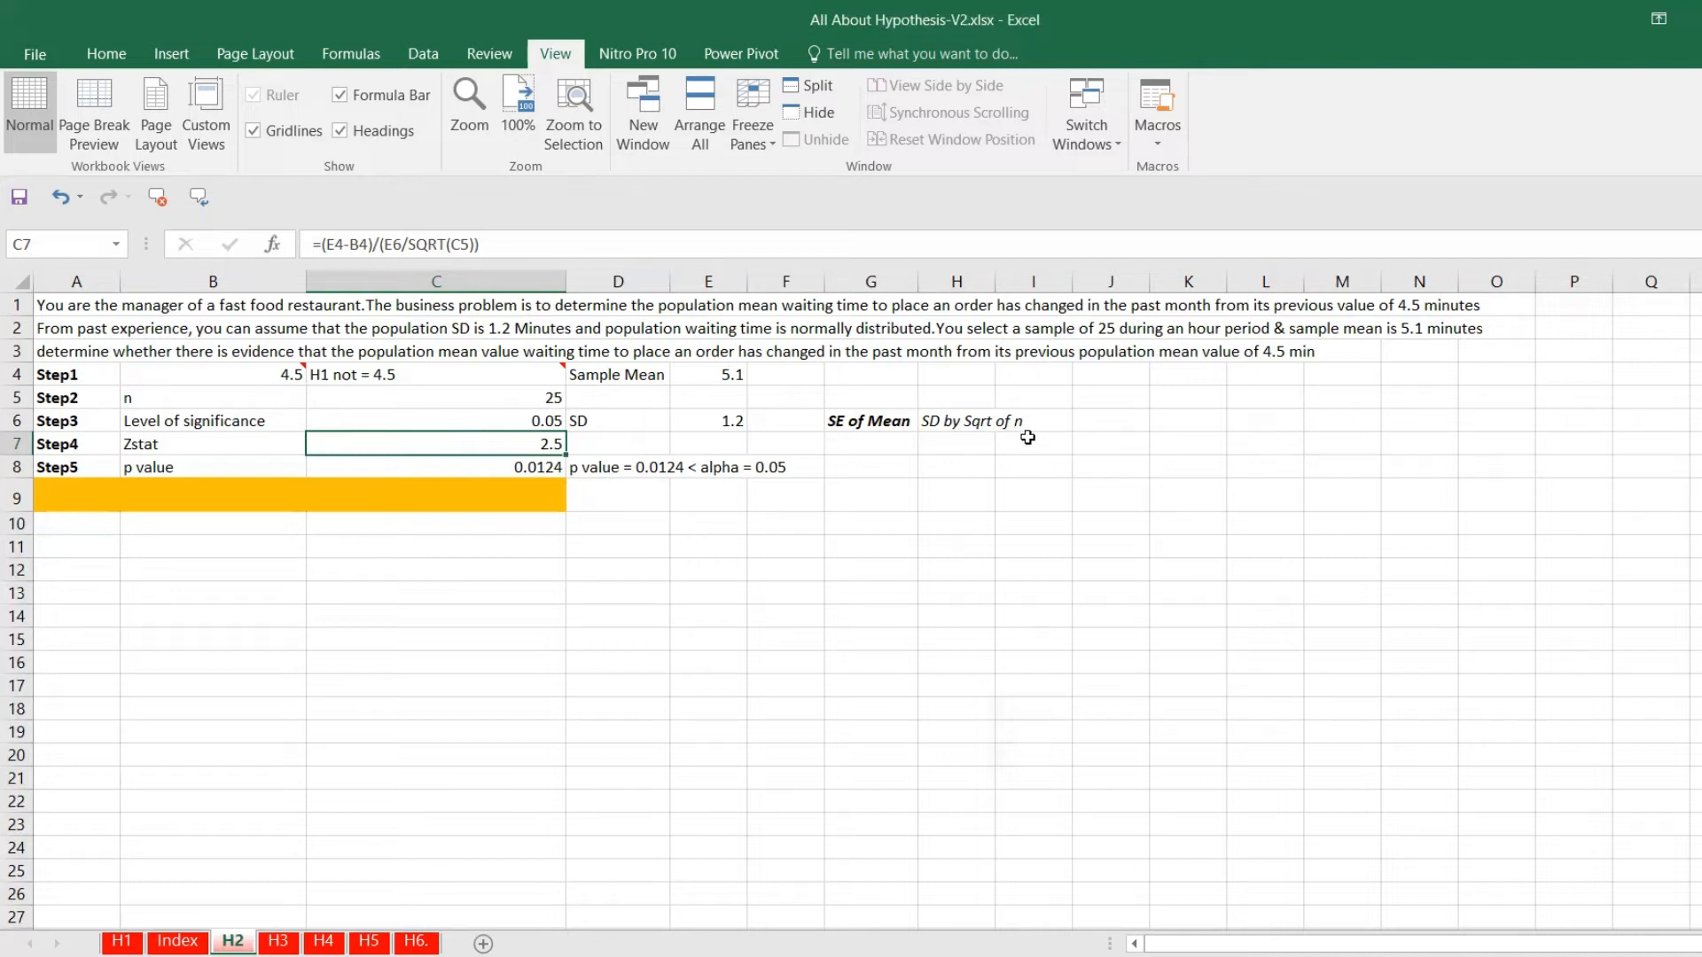
Calculate the standard error of the mean in J6 with the formula =(E6)/(SQRT(C5)).
click(1068, 422)
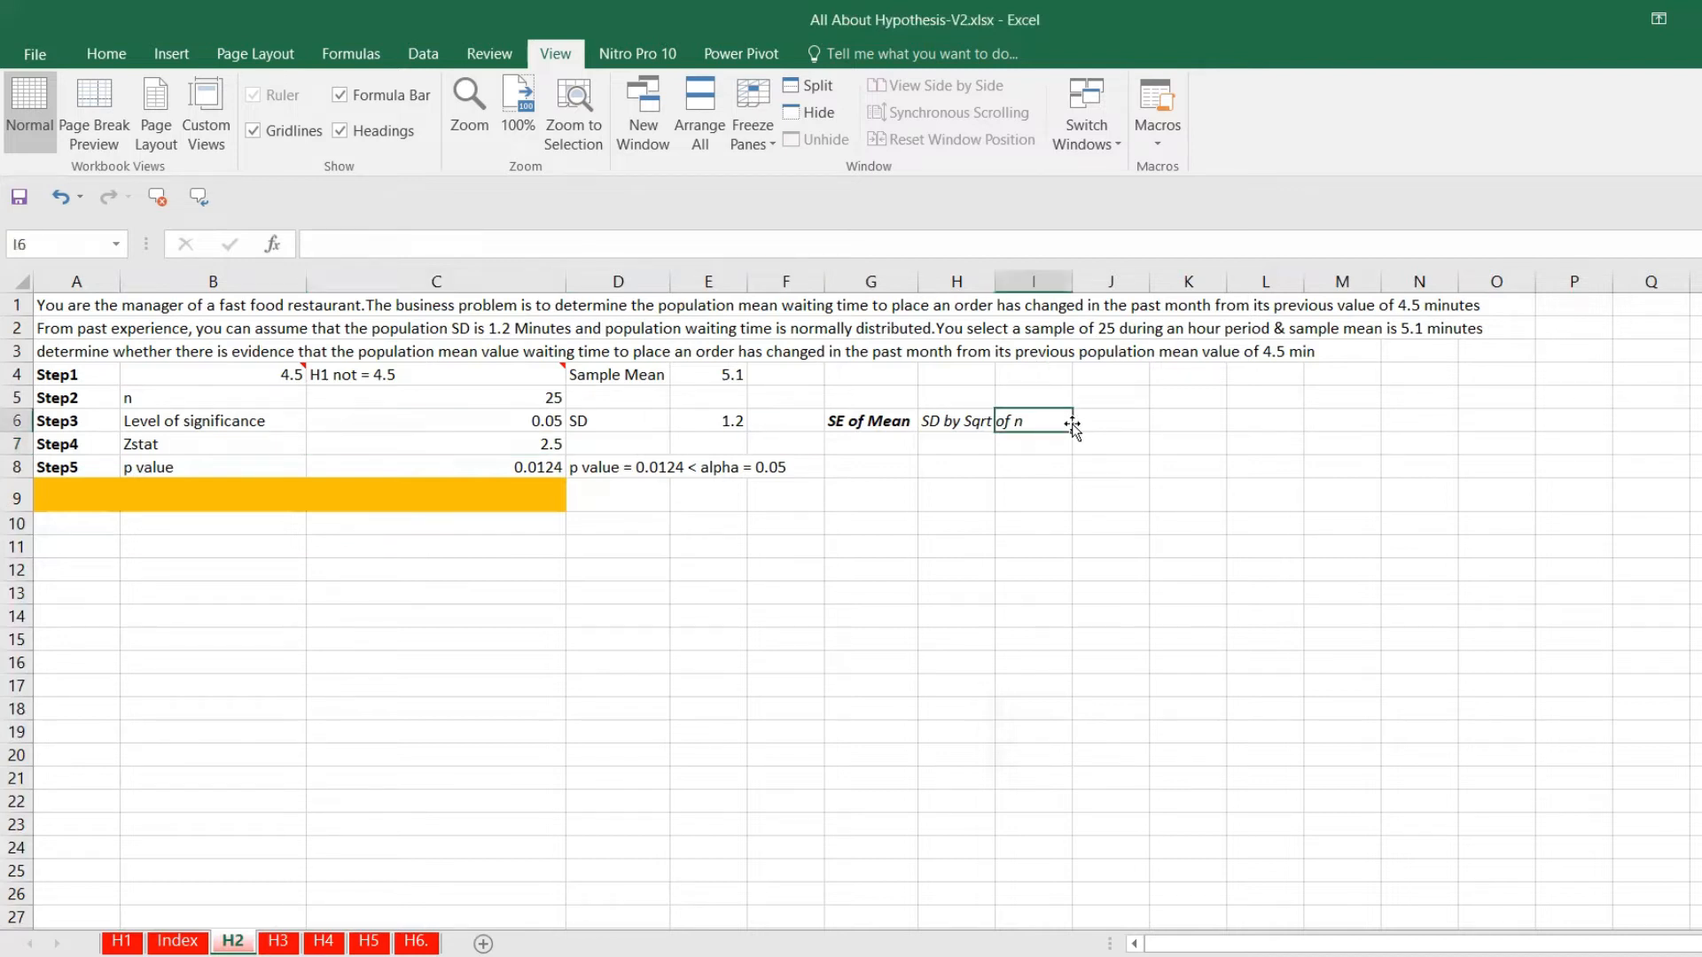
click(1104, 420)
text(=()
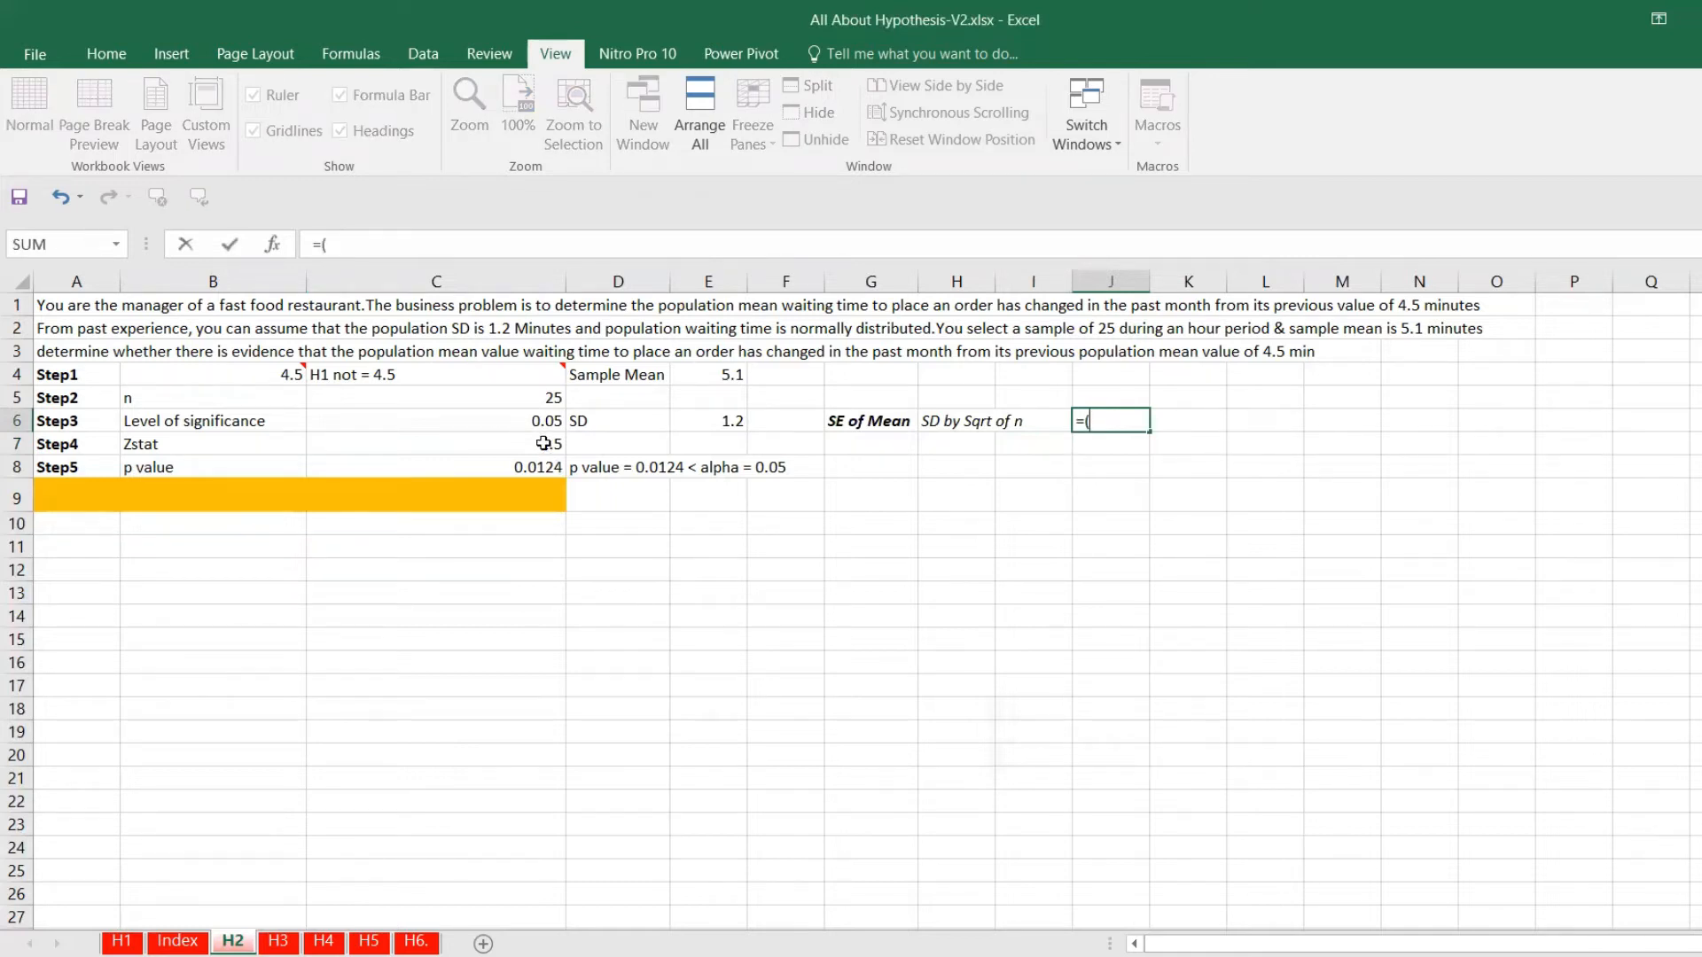
click(702, 420)
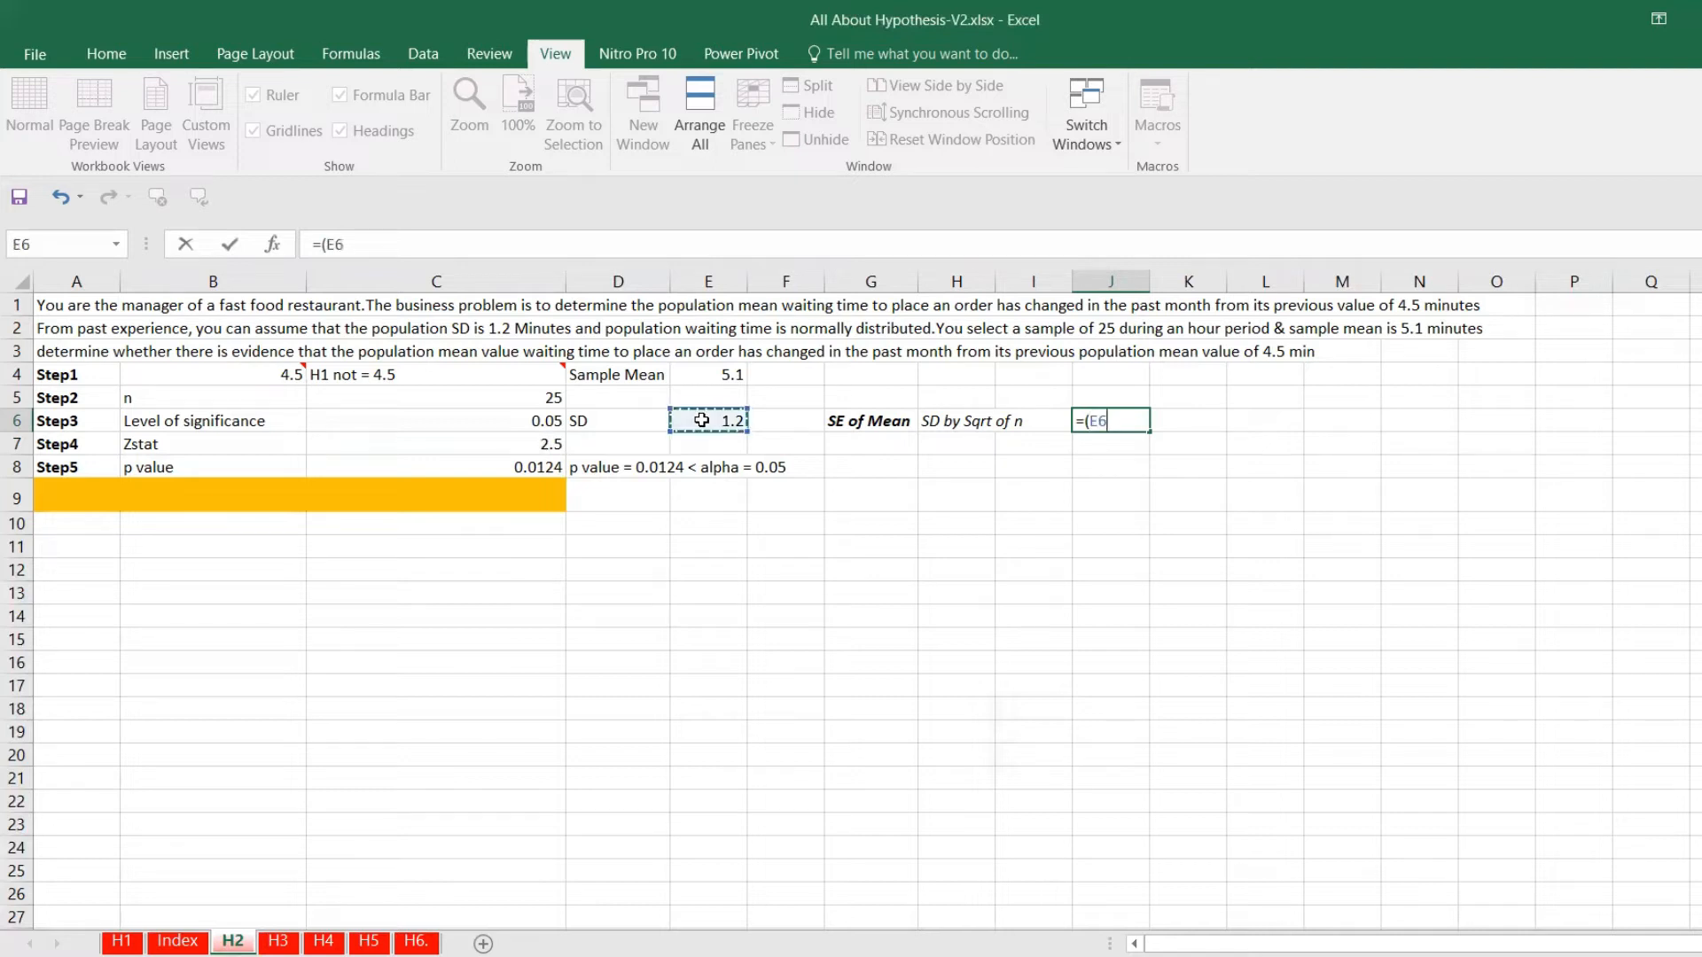
text()/(sq)
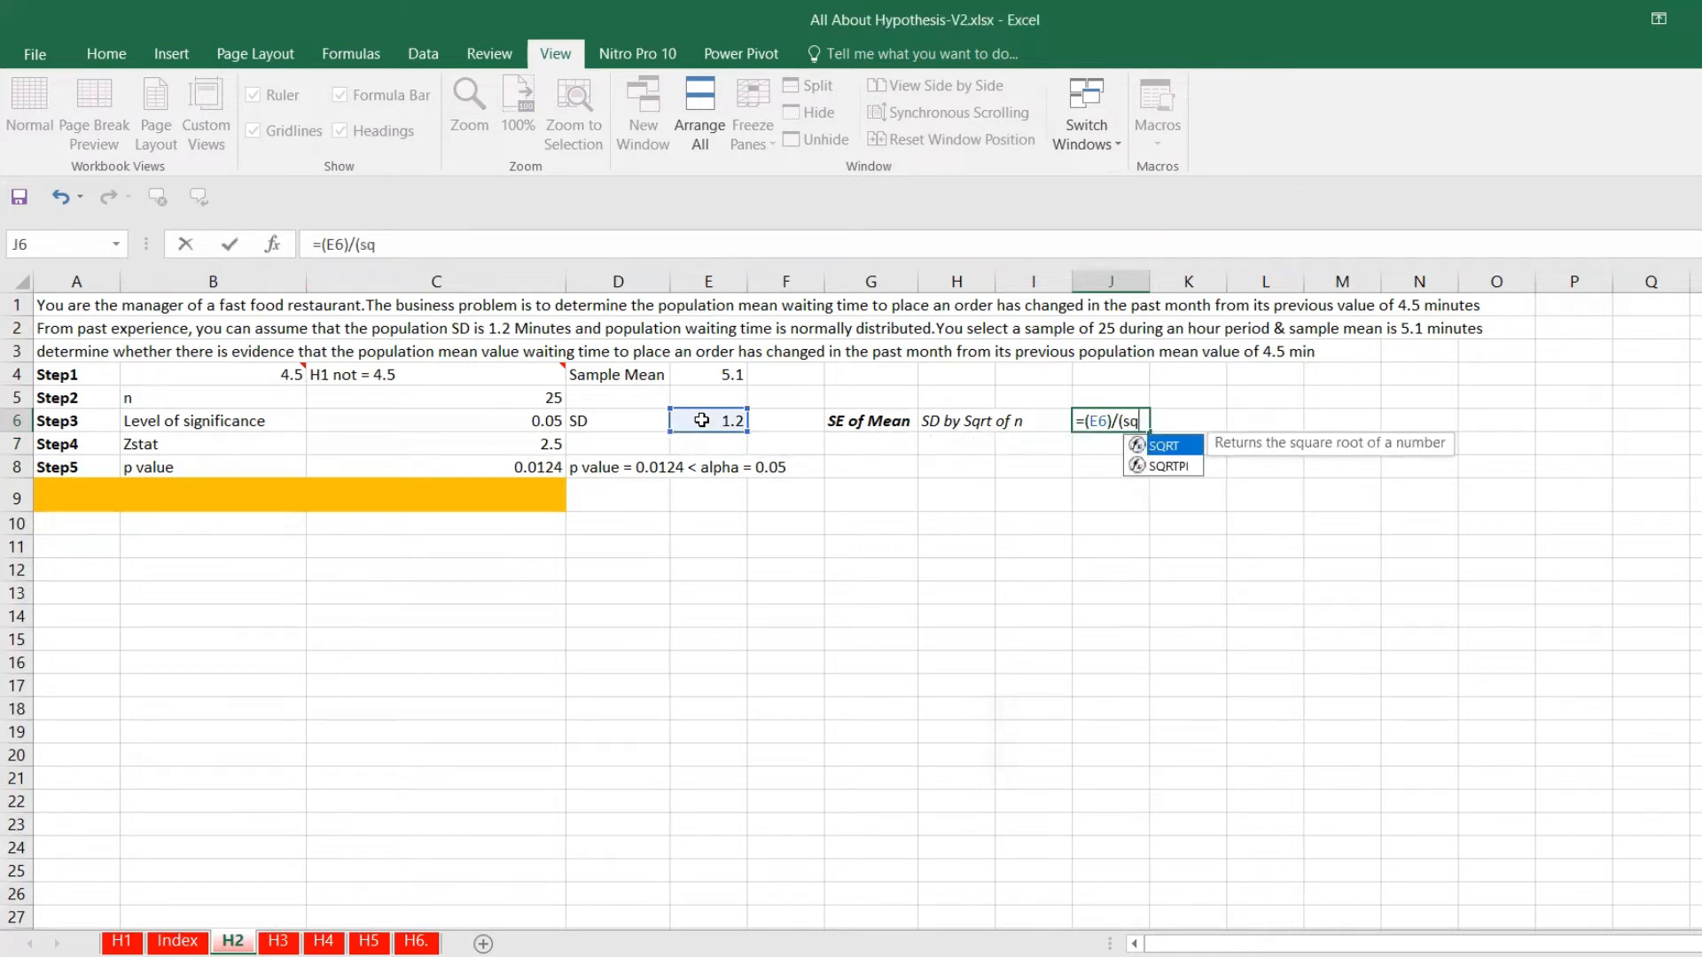
key(Tab)
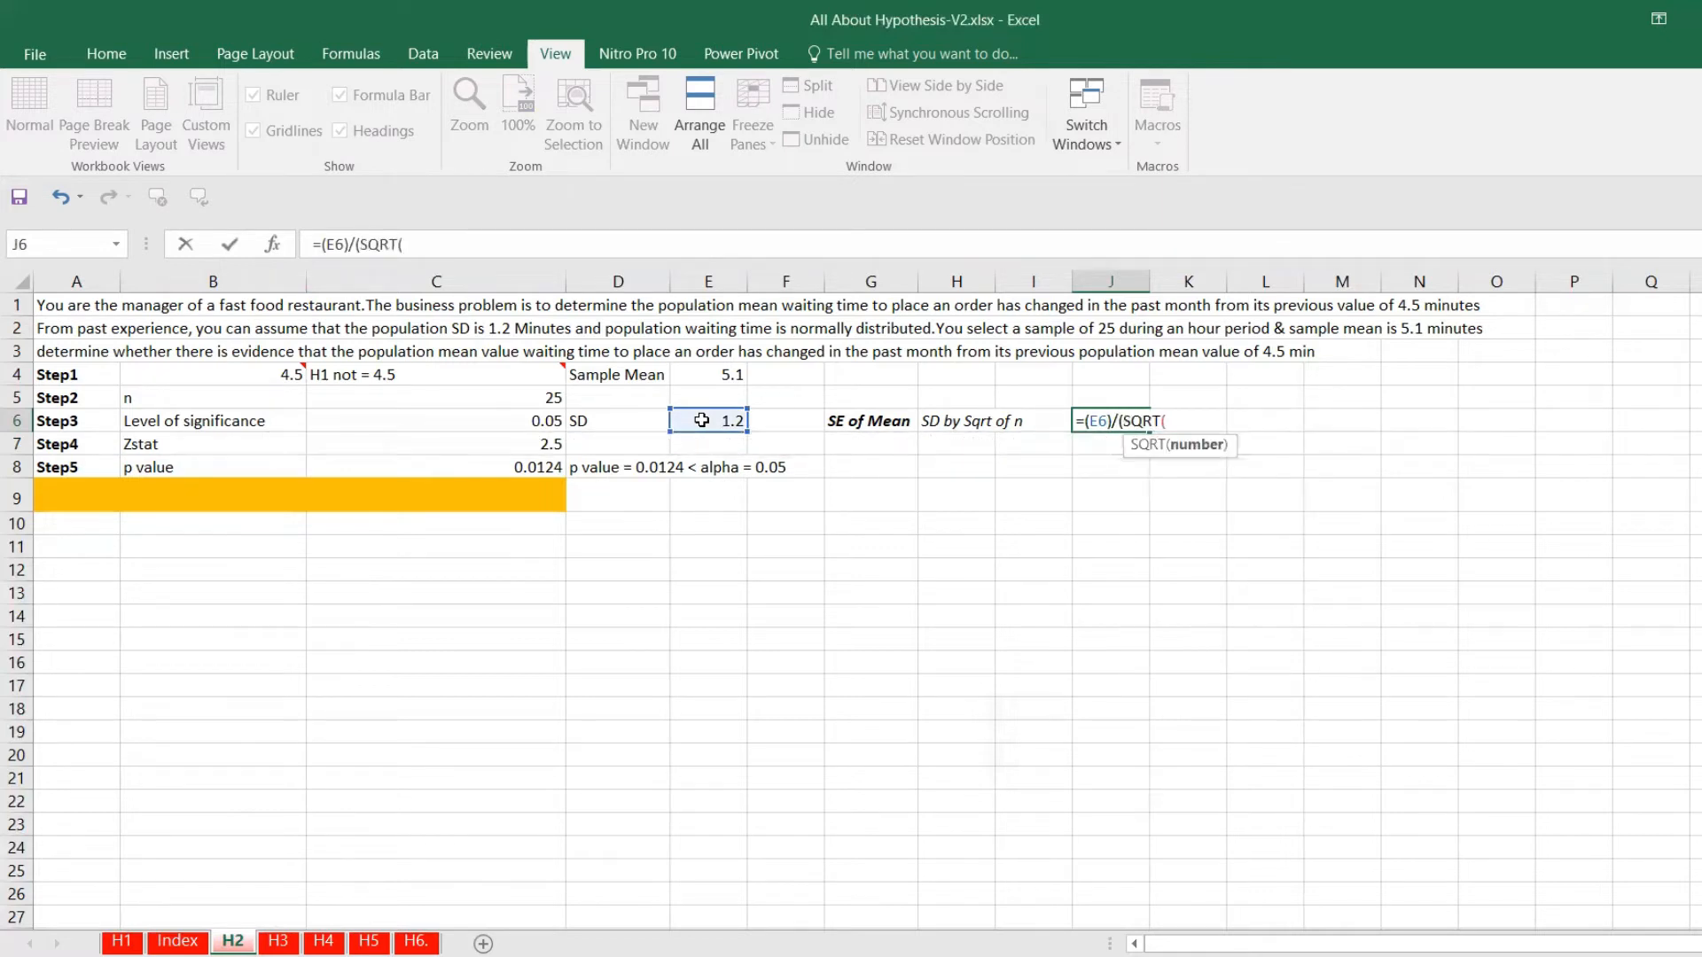
click(540, 398)
key(Return)
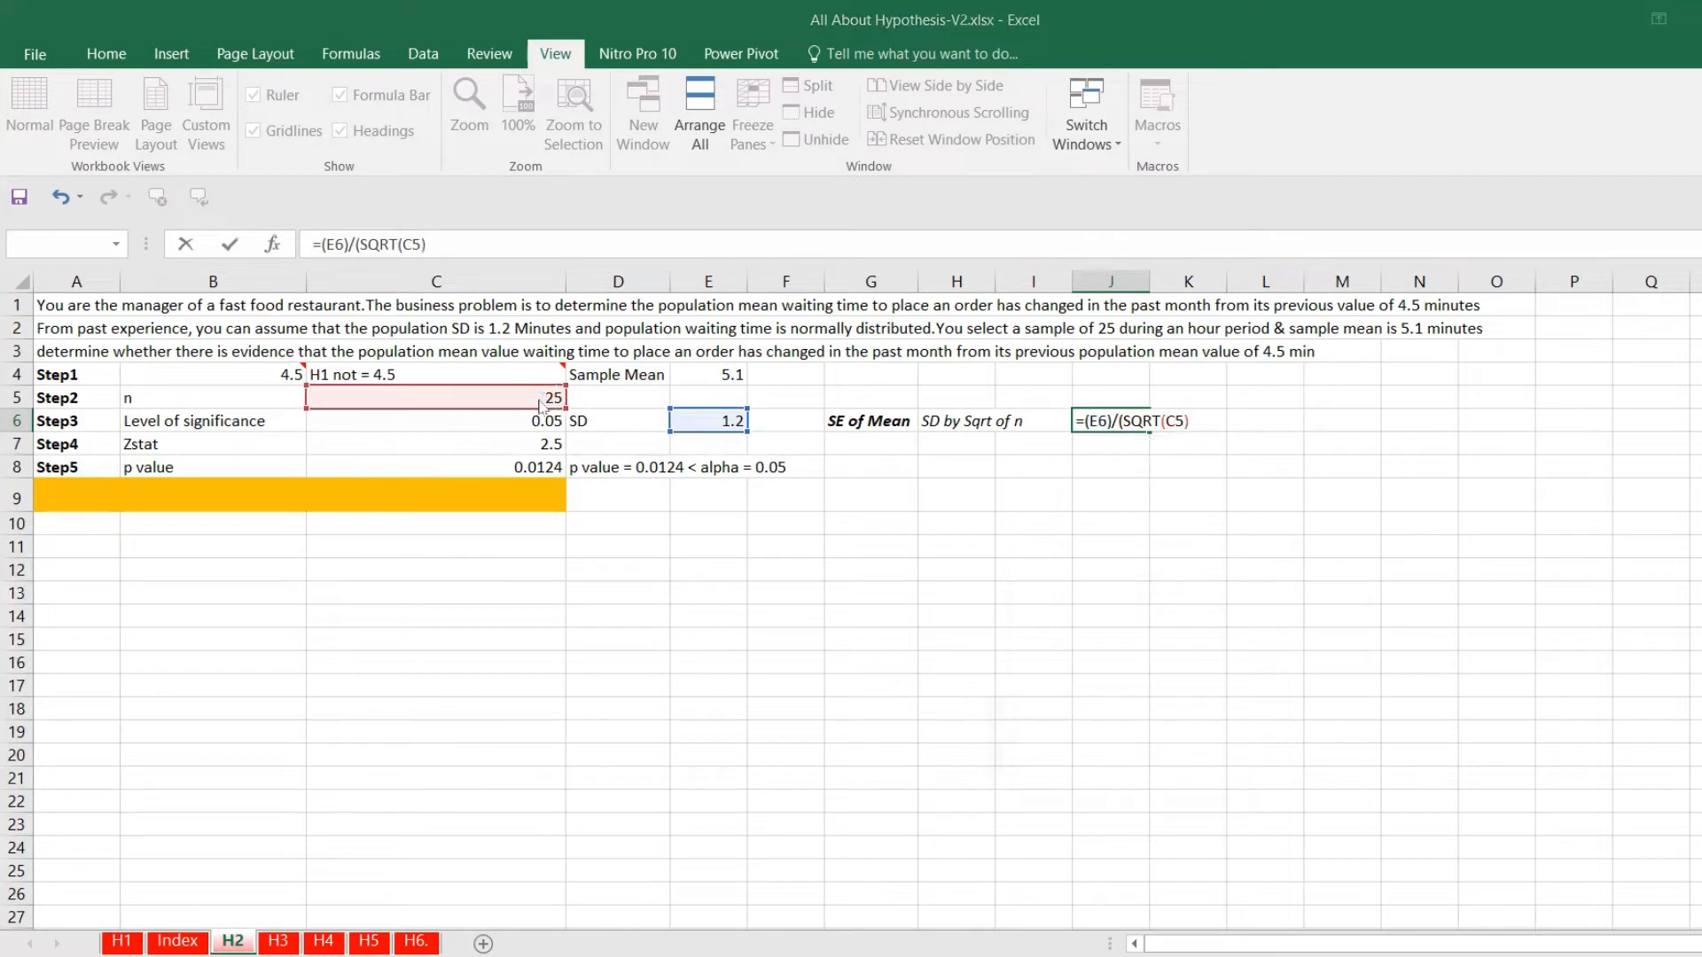
key(Return)
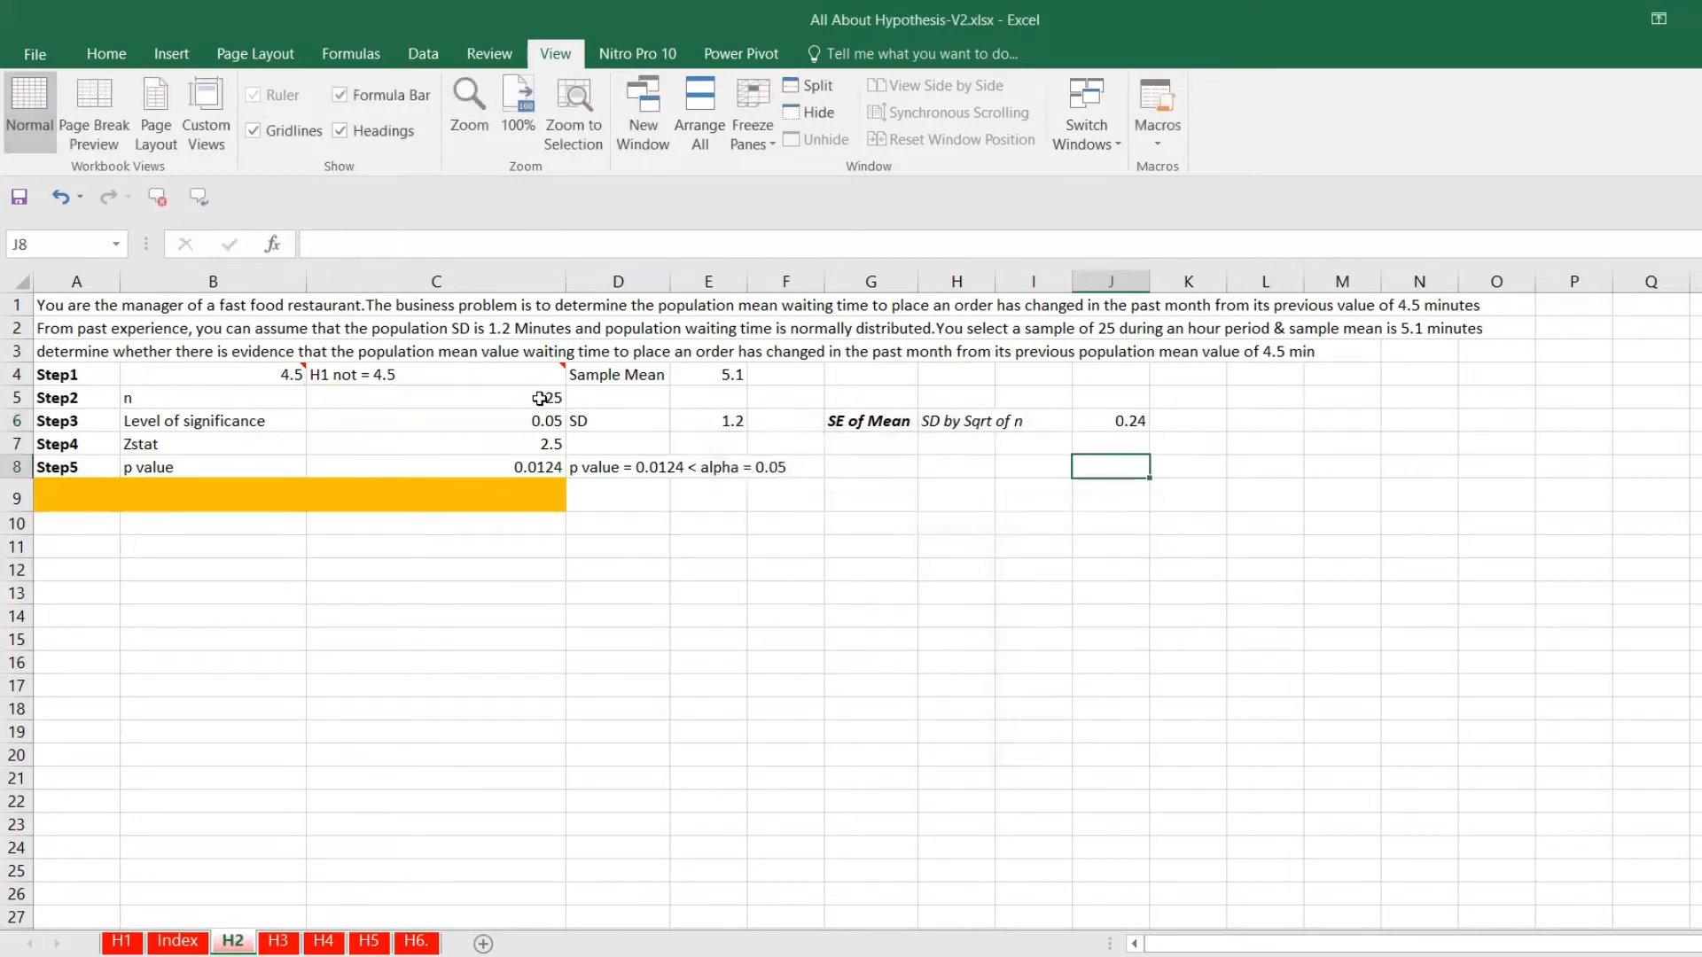
Calculate the difference between the sample mean and the hypothesized mean in J5 with =E4-B4.
click(530, 441)
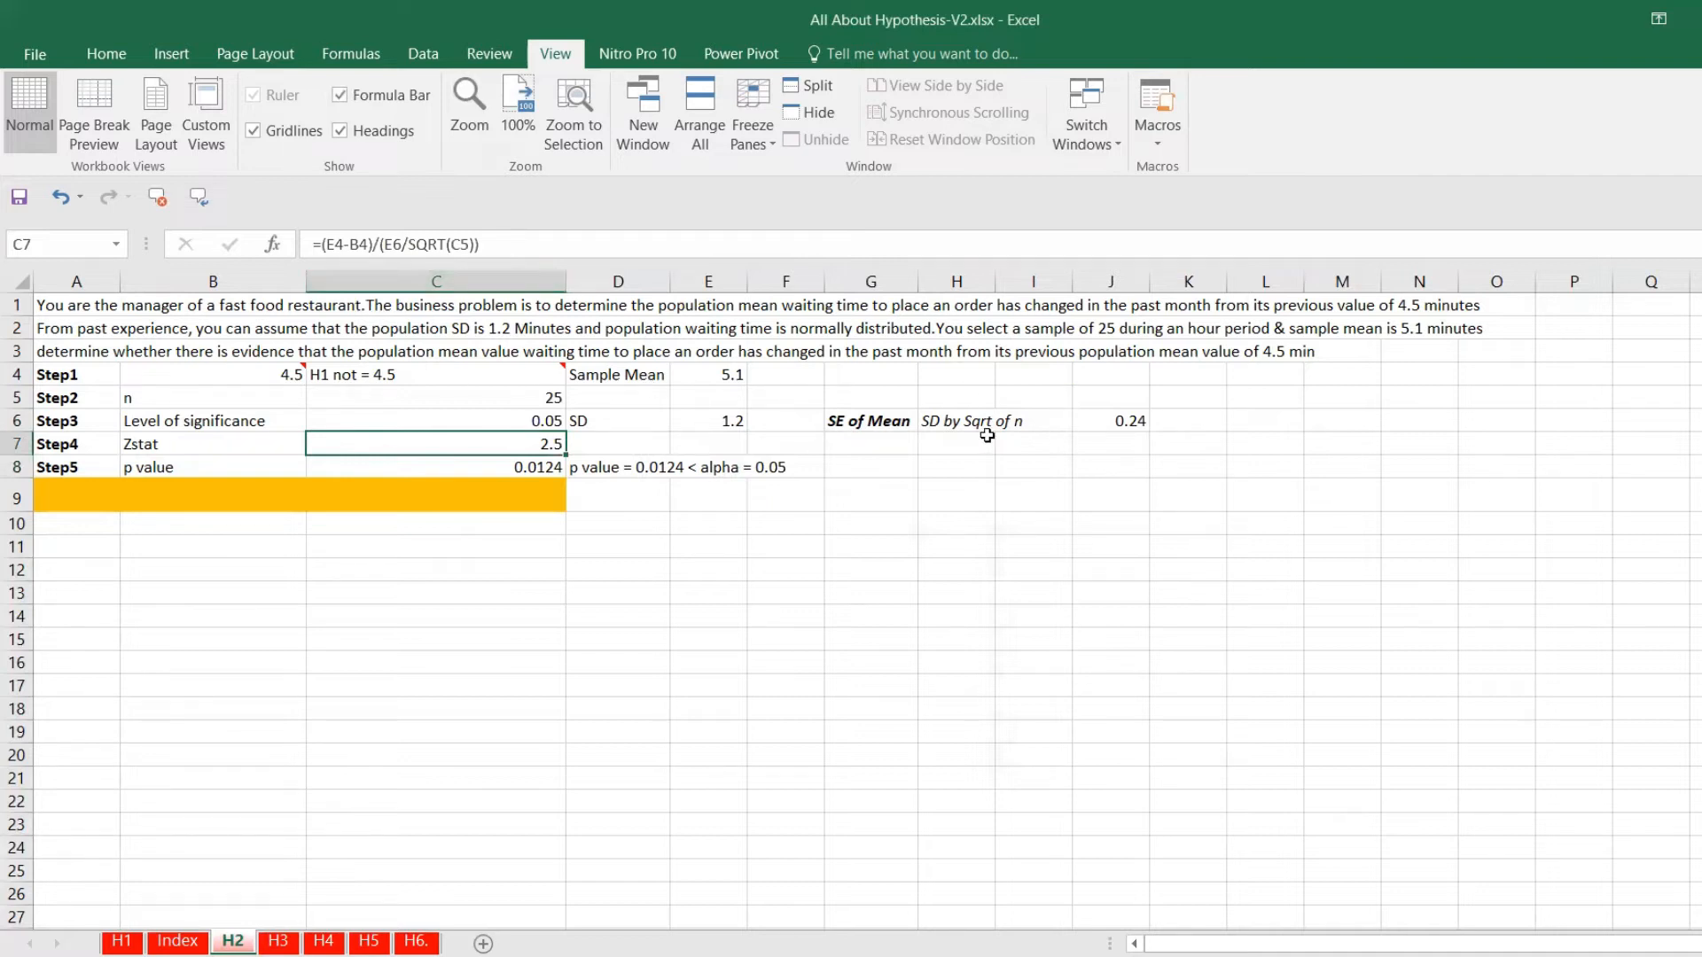
click(1081, 392)
text(=)
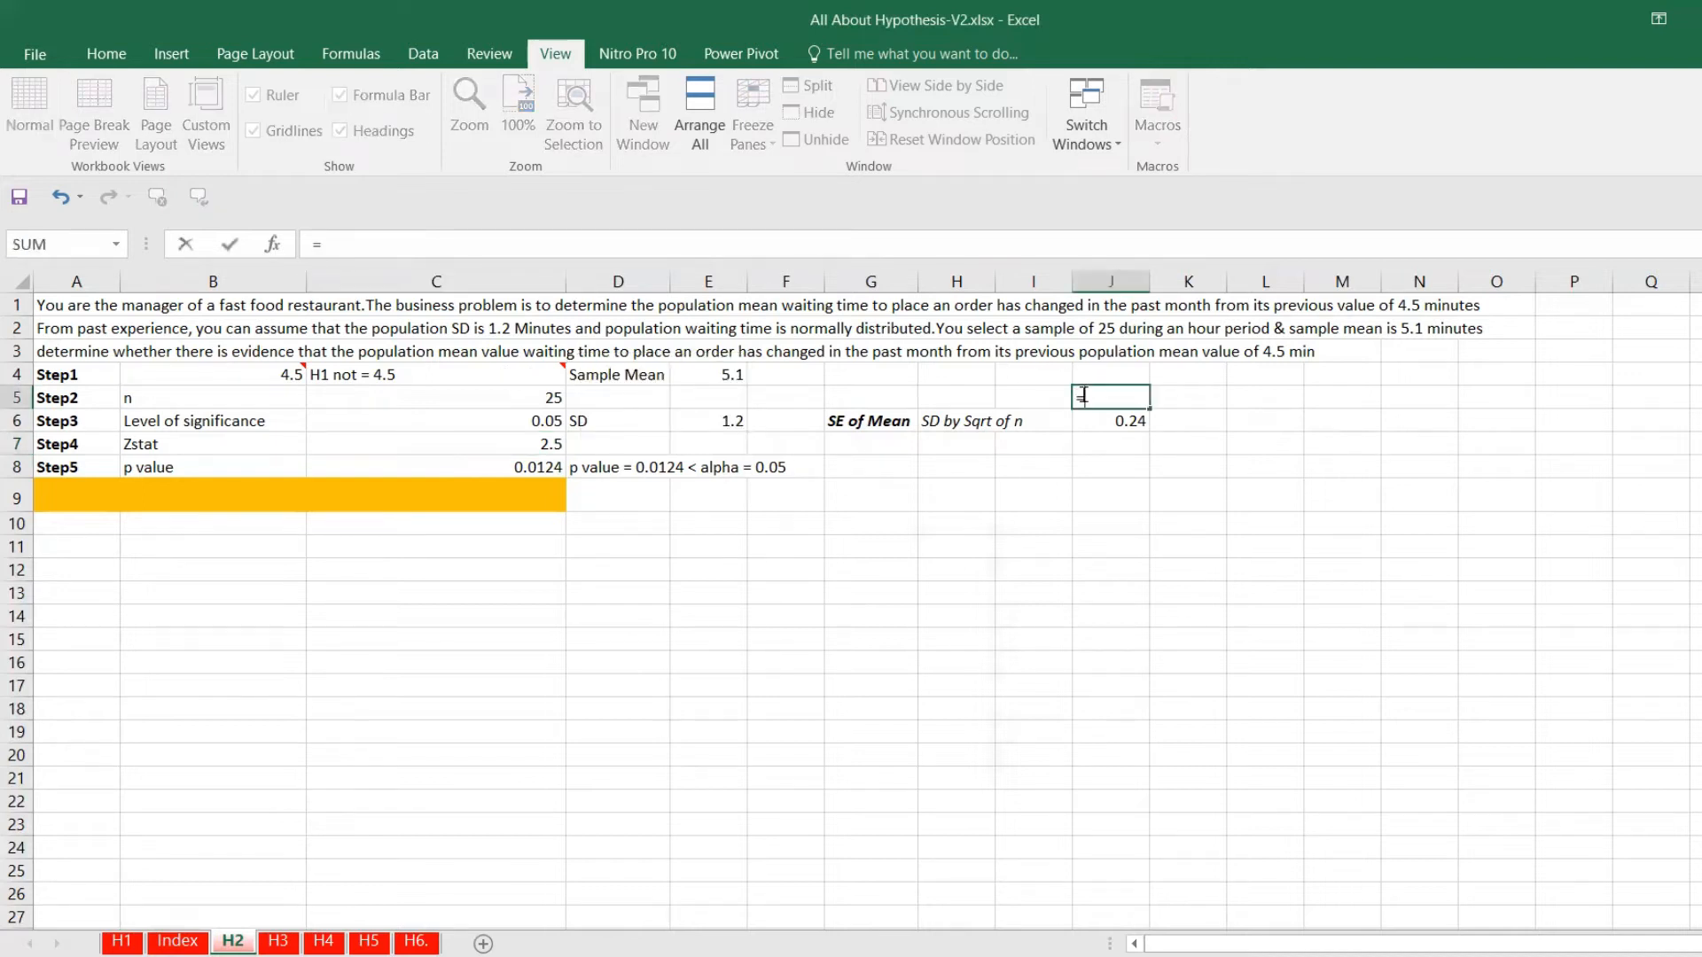
click(730, 373)
text(-)
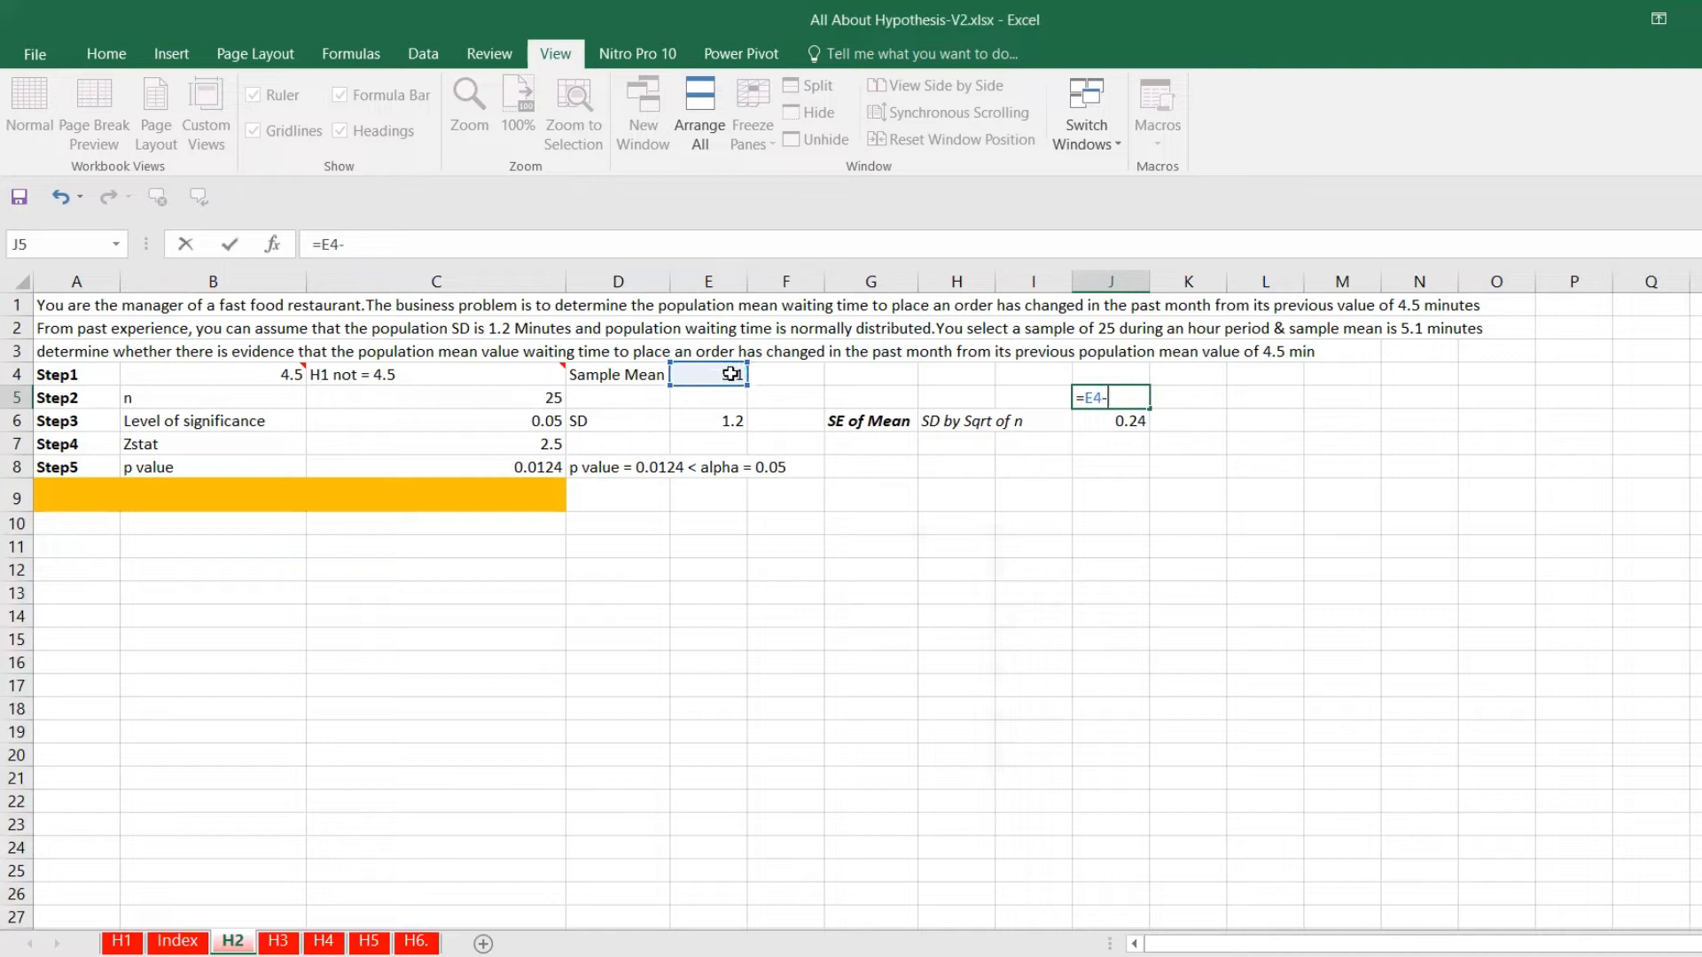
click(202, 391)
click(201, 377)
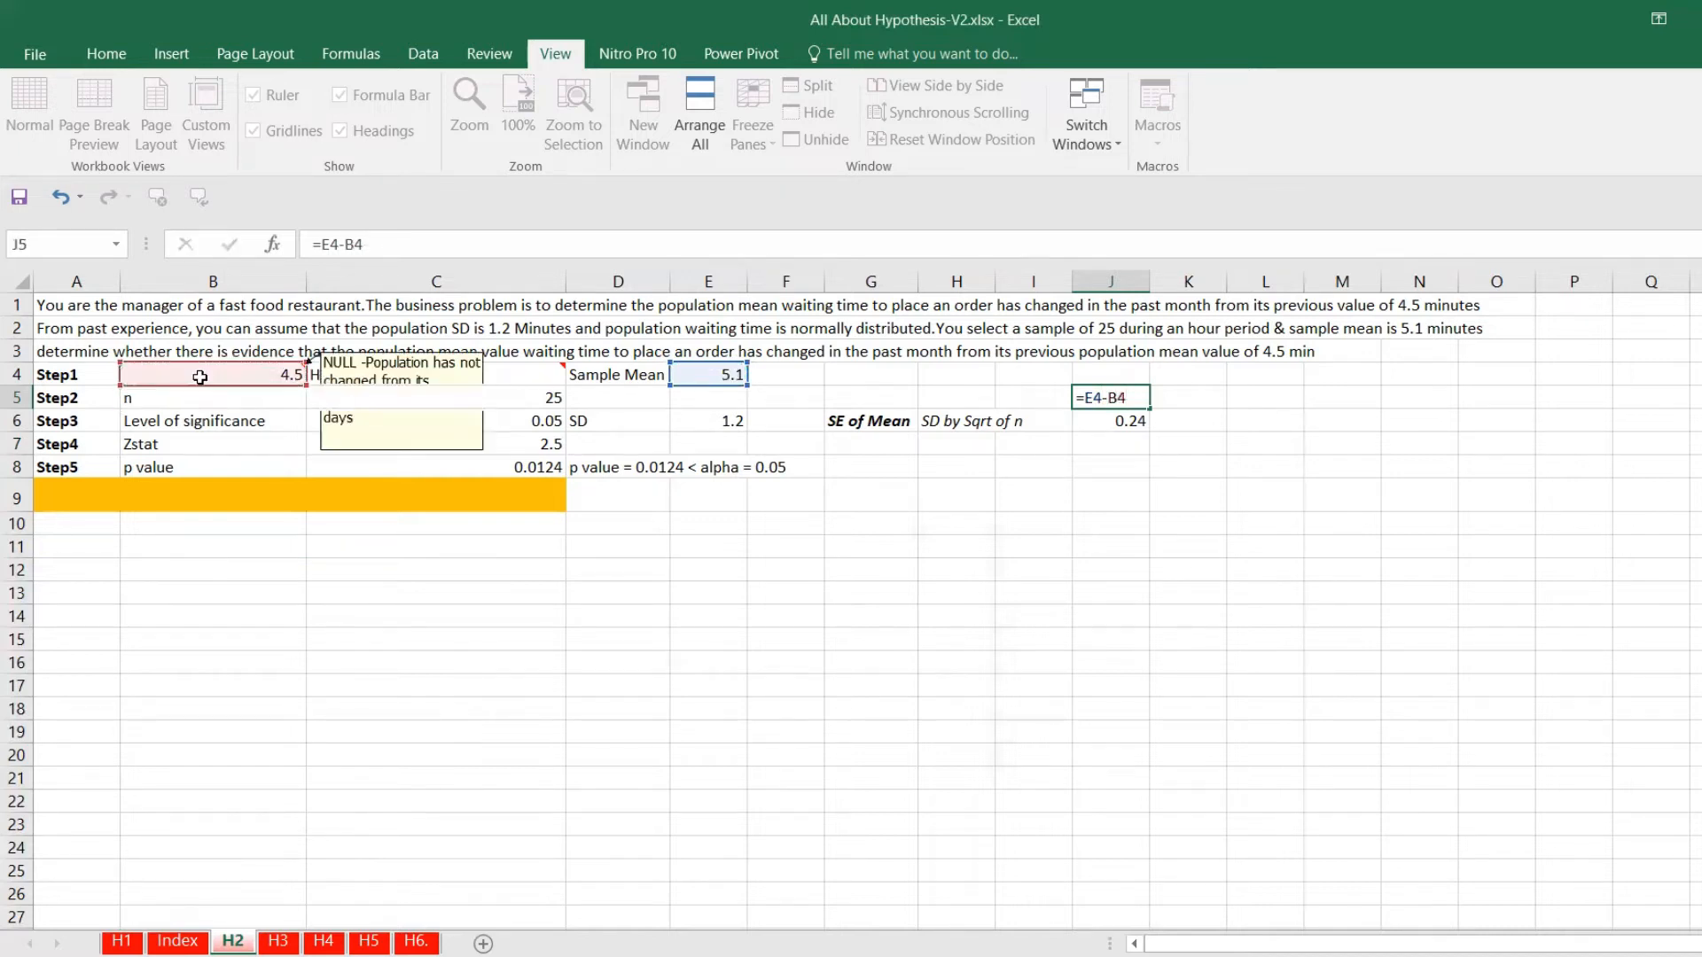
key(Return)
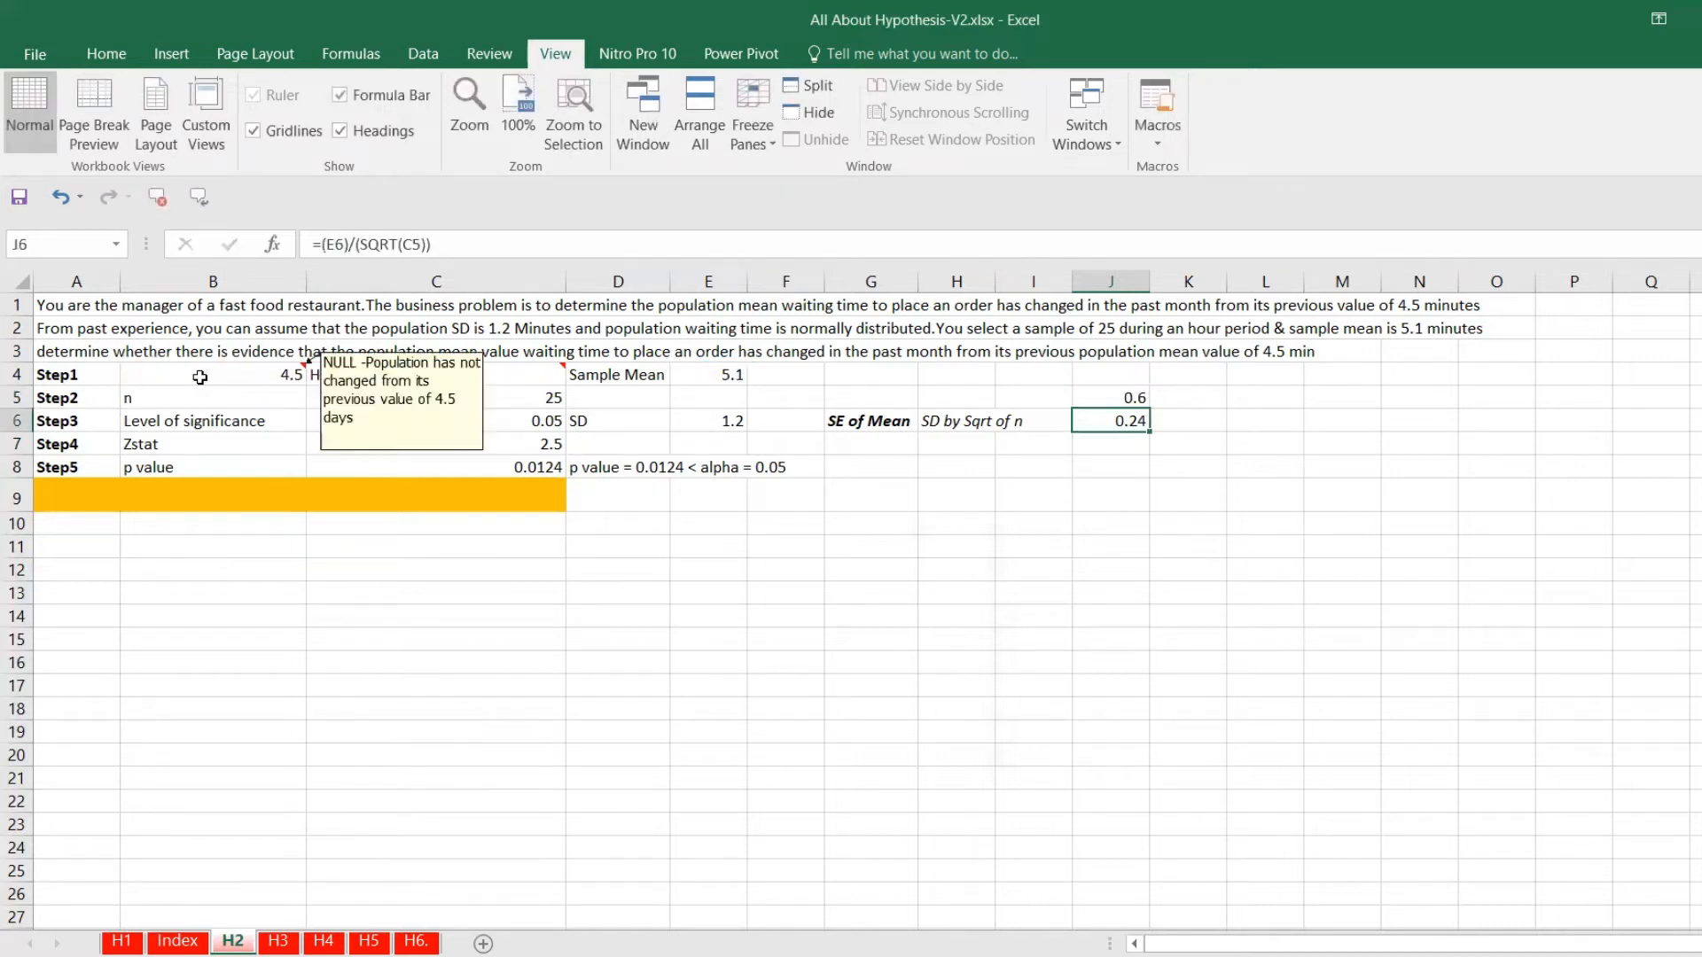
Compute the Z statistic in J7 by dividing the mean difference by the standard error with =J5/J6.
click(1100, 444)
text(=)
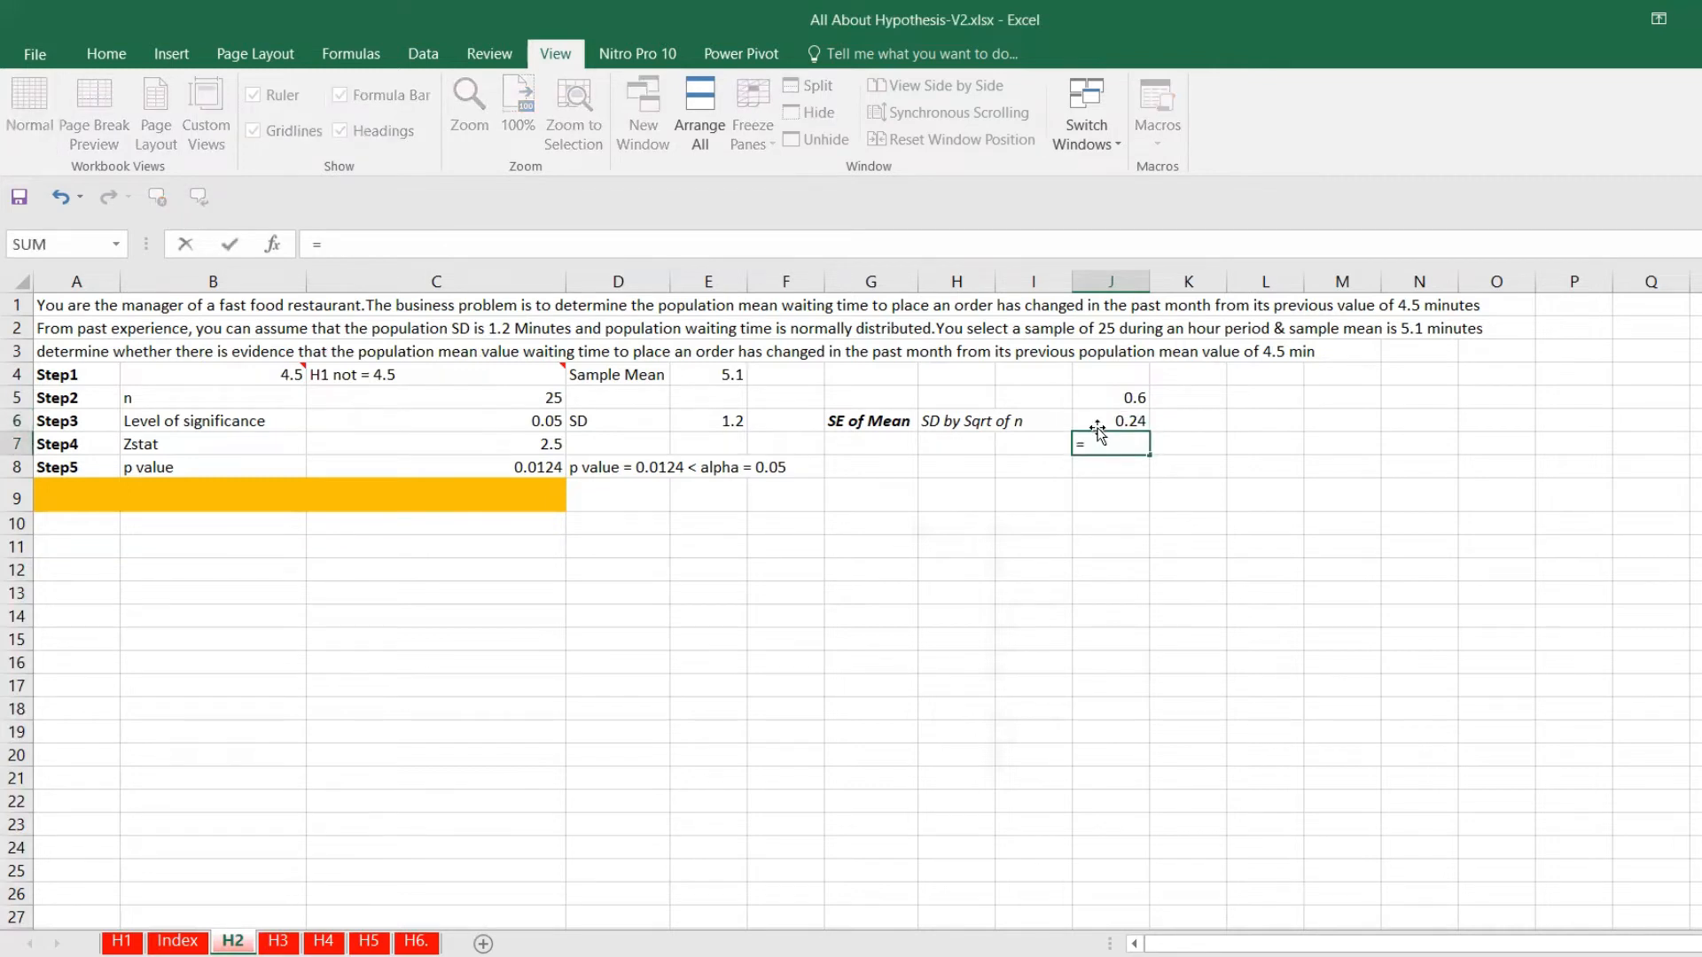
click(1083, 400)
text(/)
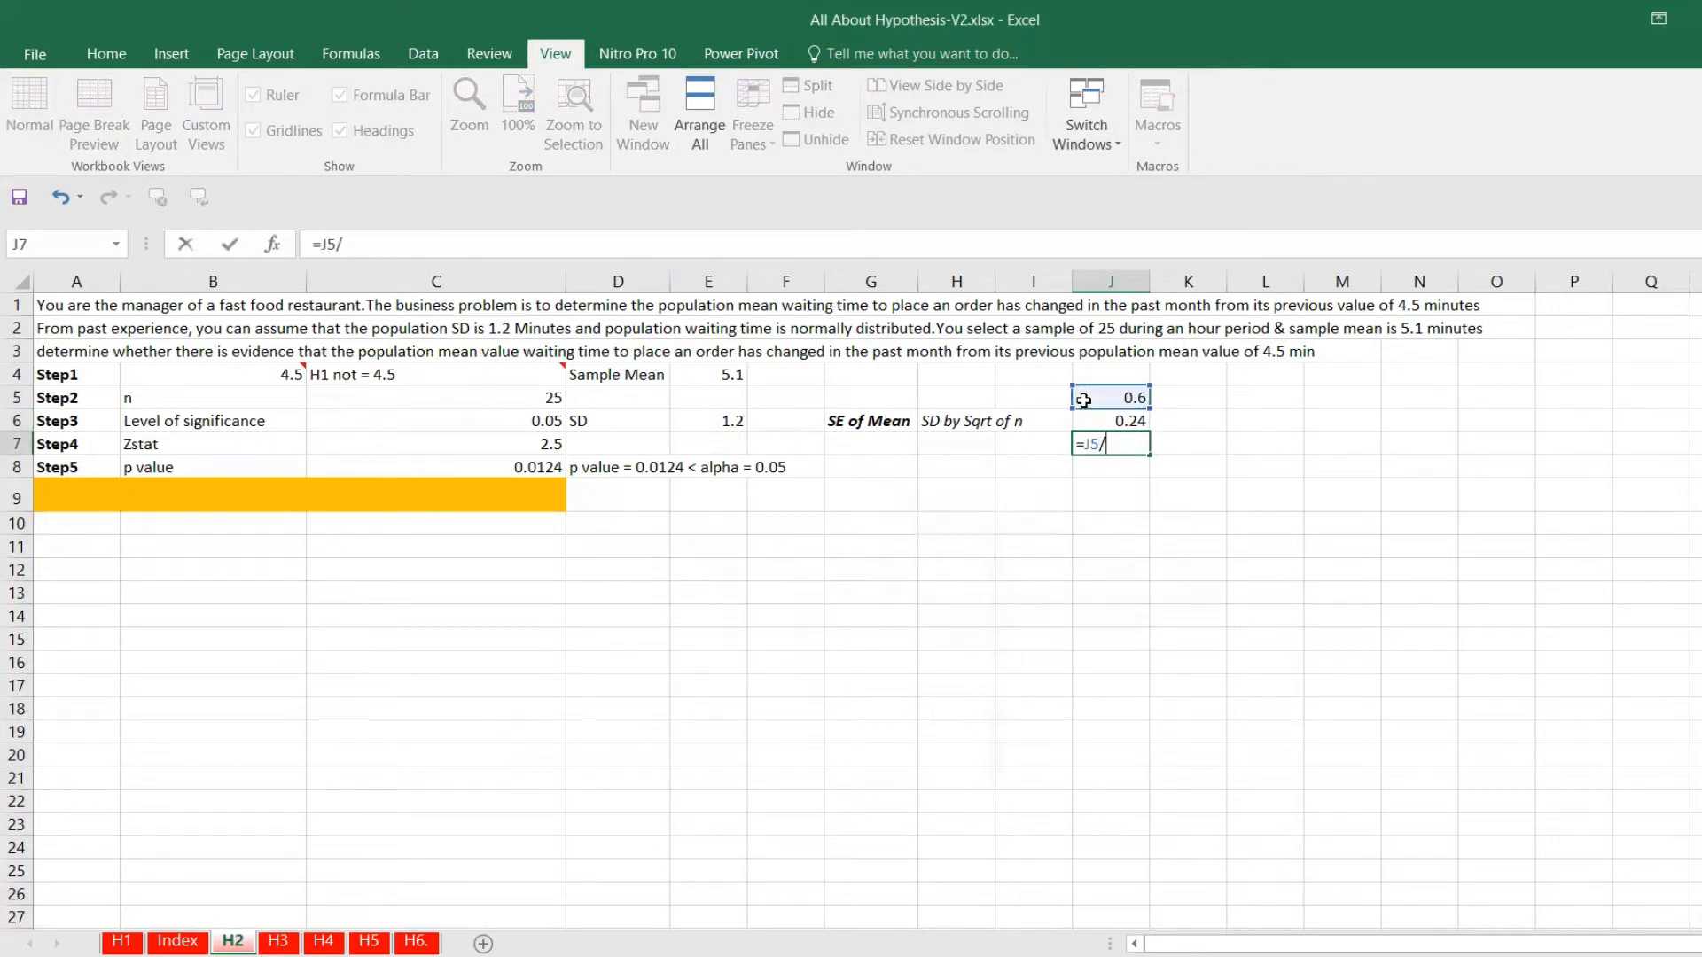
click(1090, 420)
key(Return)
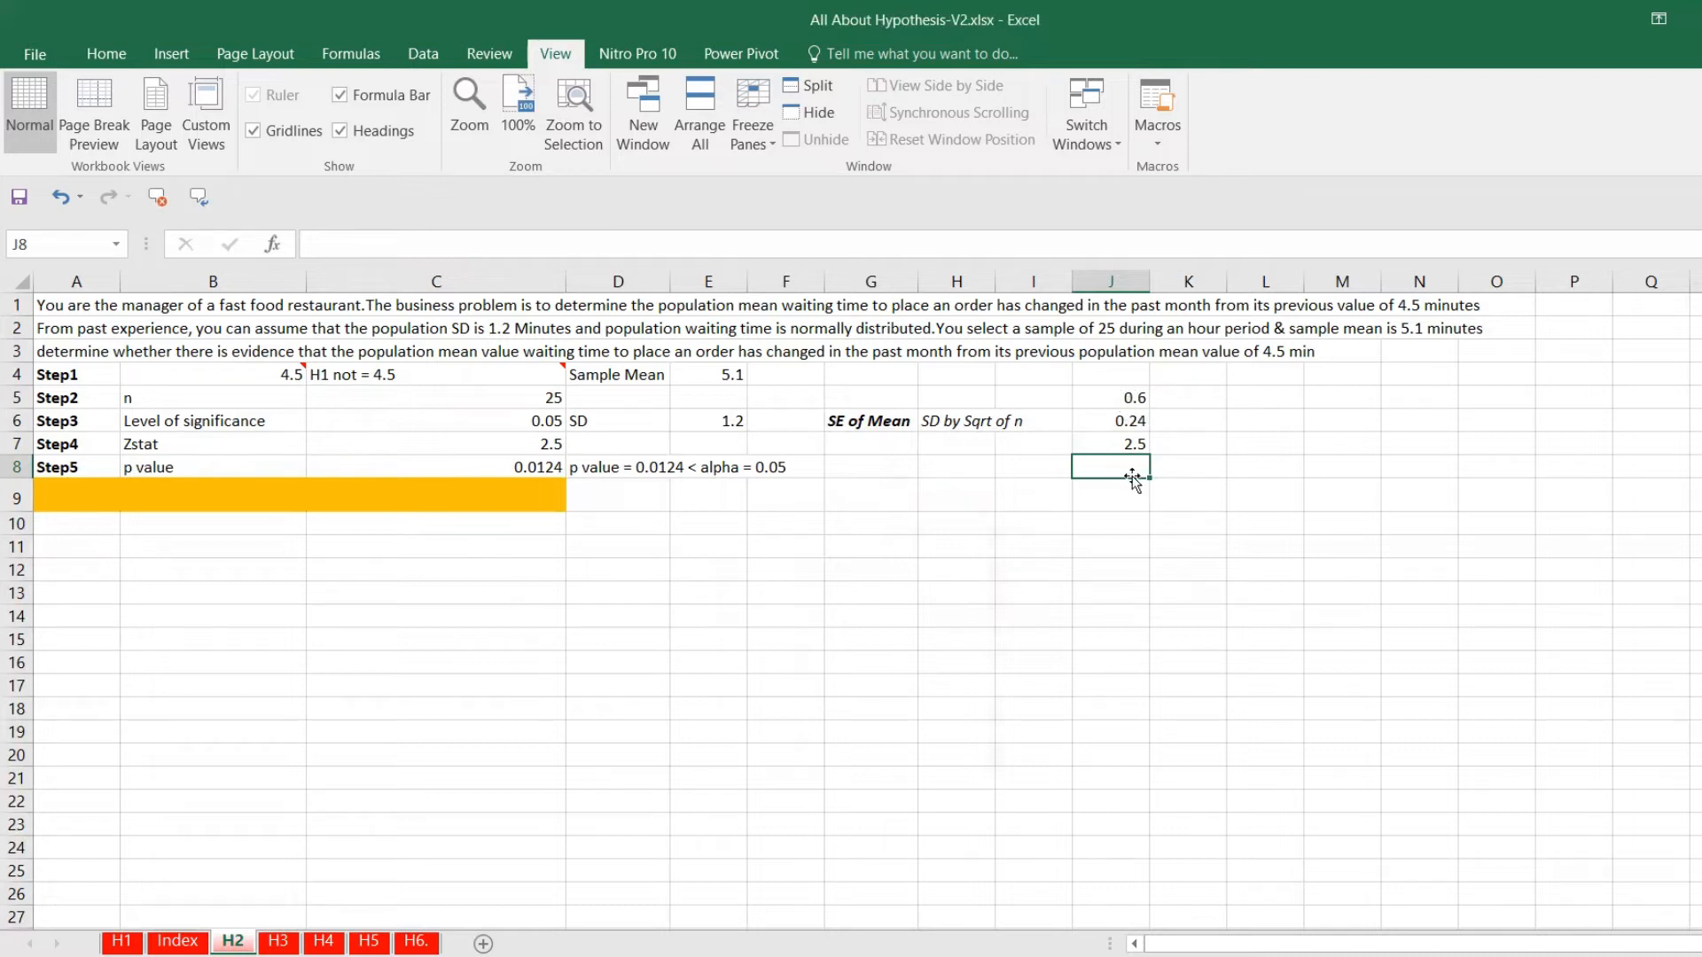
Check the p value formula in C8 and enter the conclusion "Reject Ho" in C9.
click(494, 466)
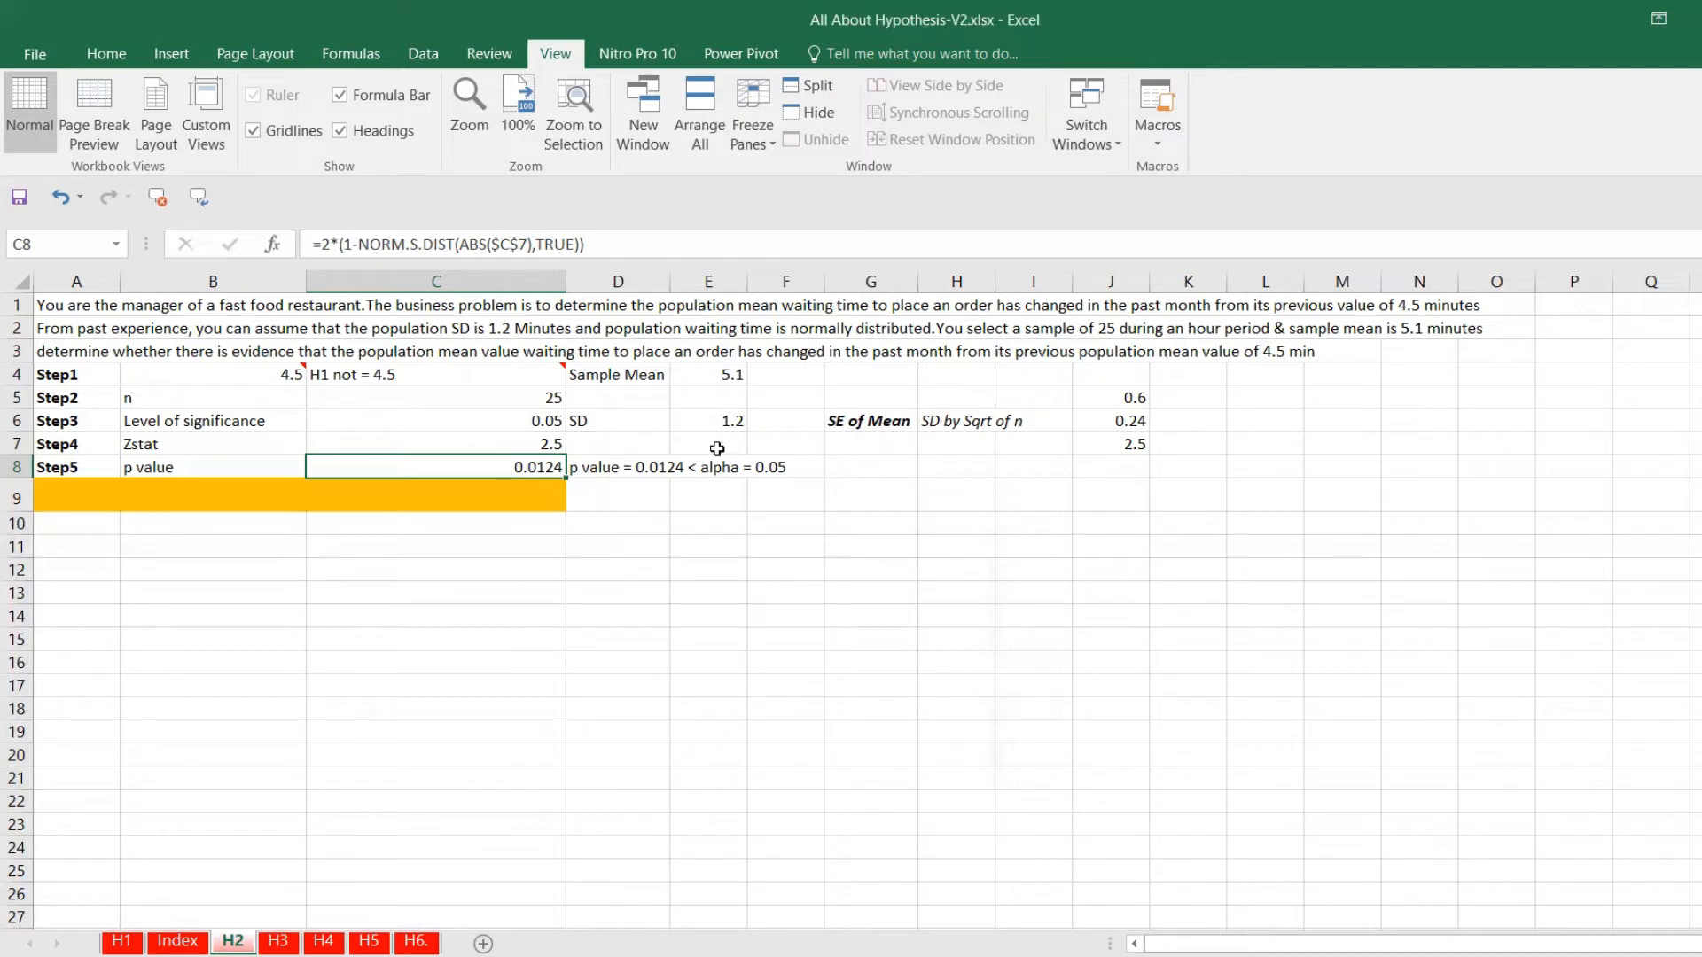
click(481, 489)
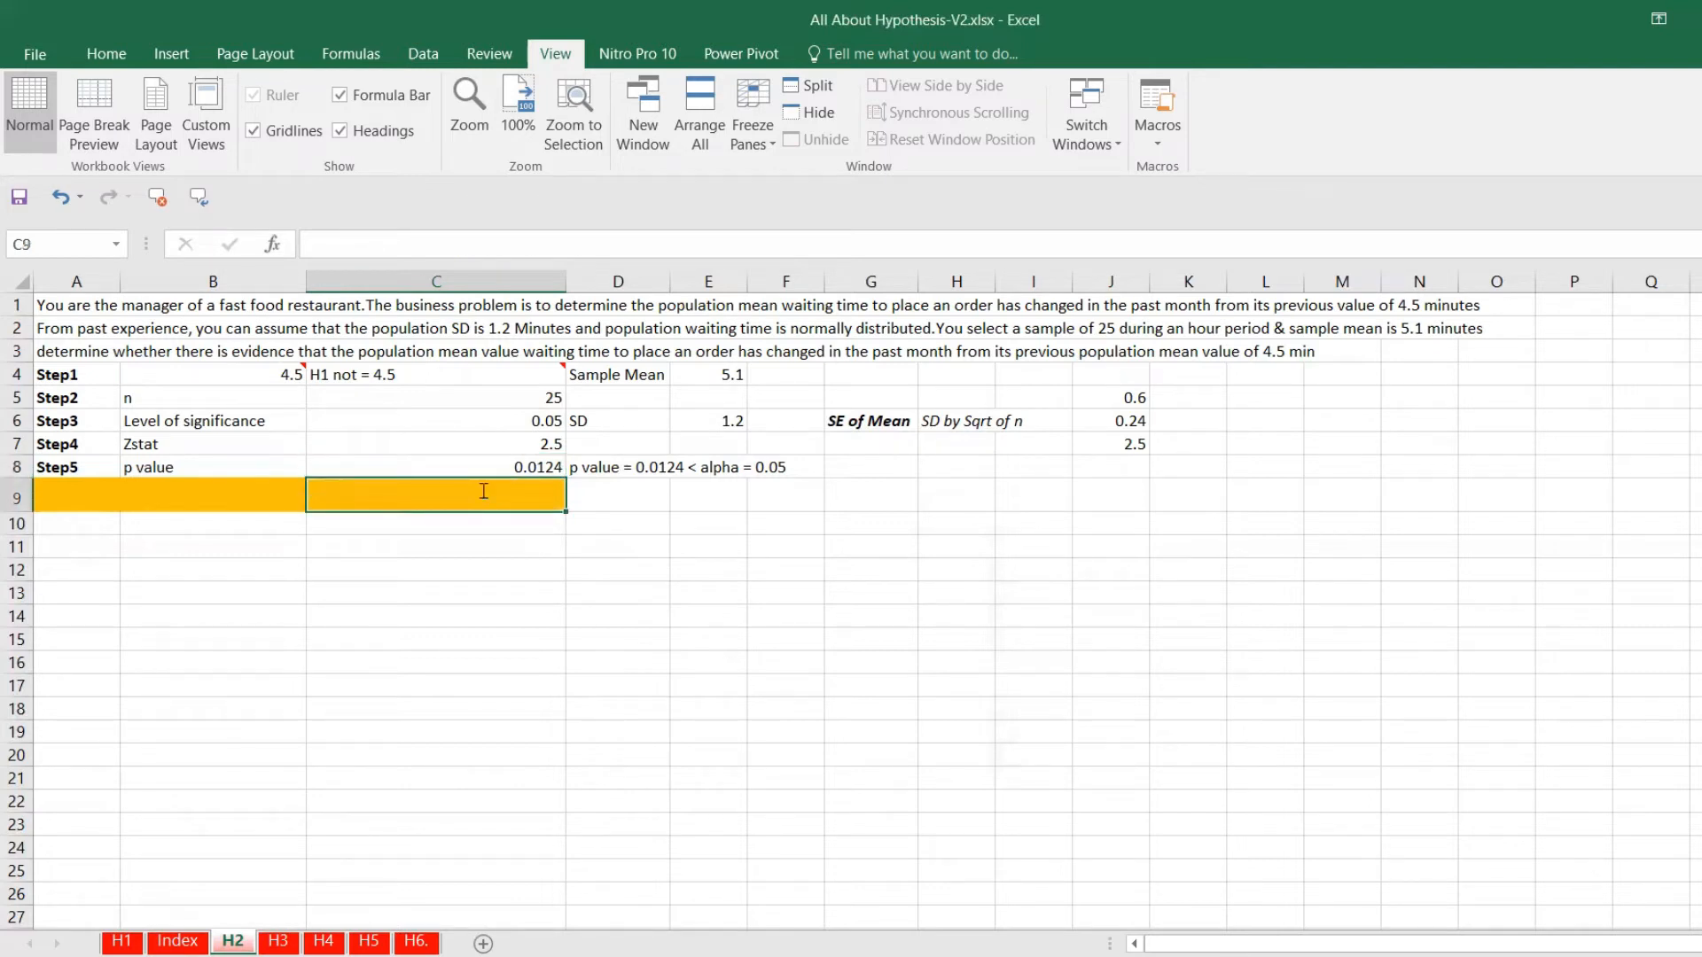
text(Ho)
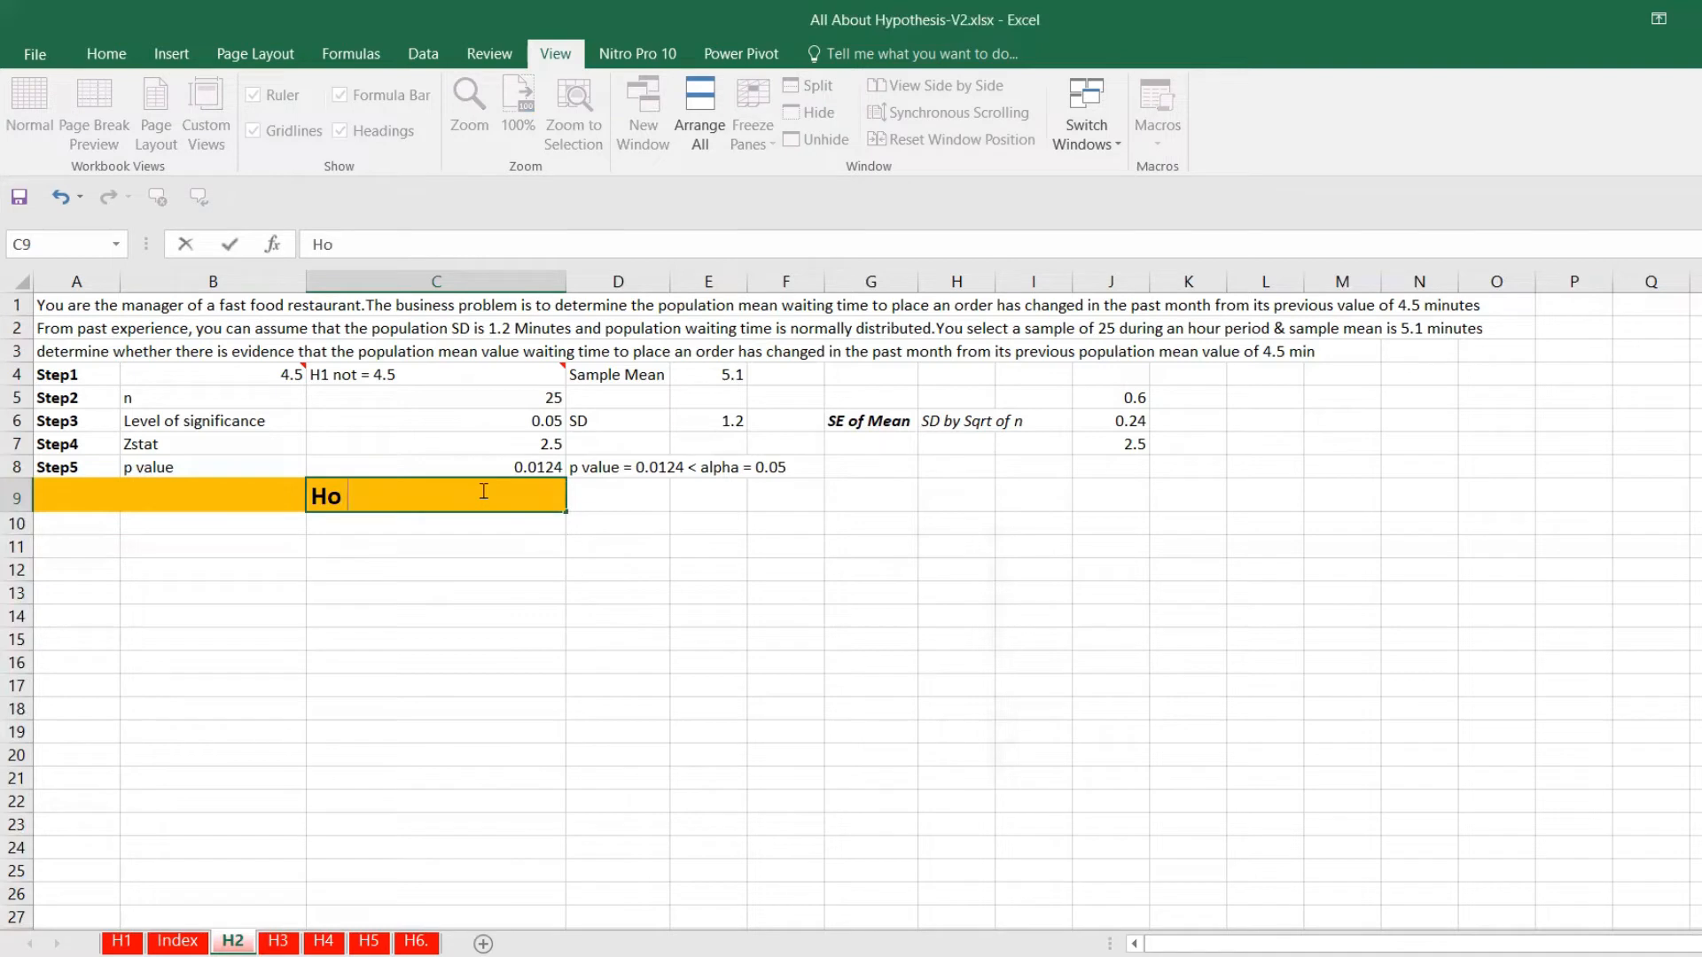
key(BackSpace)
key(BackSpace)
text(Reject HO)
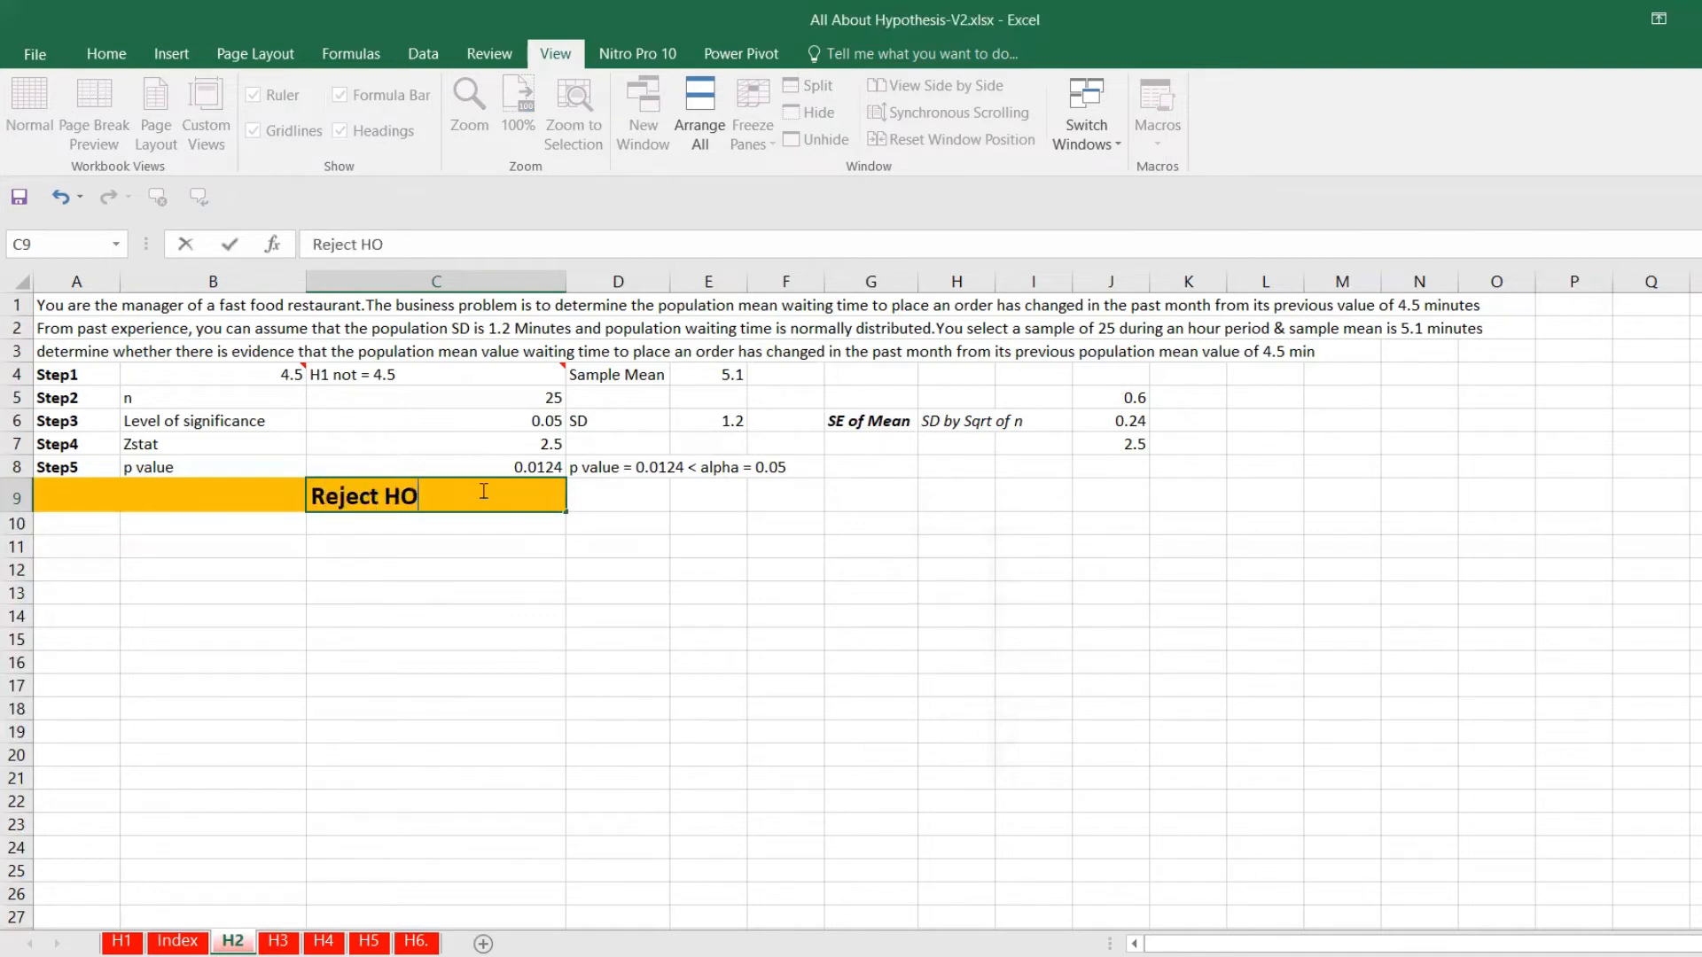
key(BackSpace)
text(o)
key(Return)
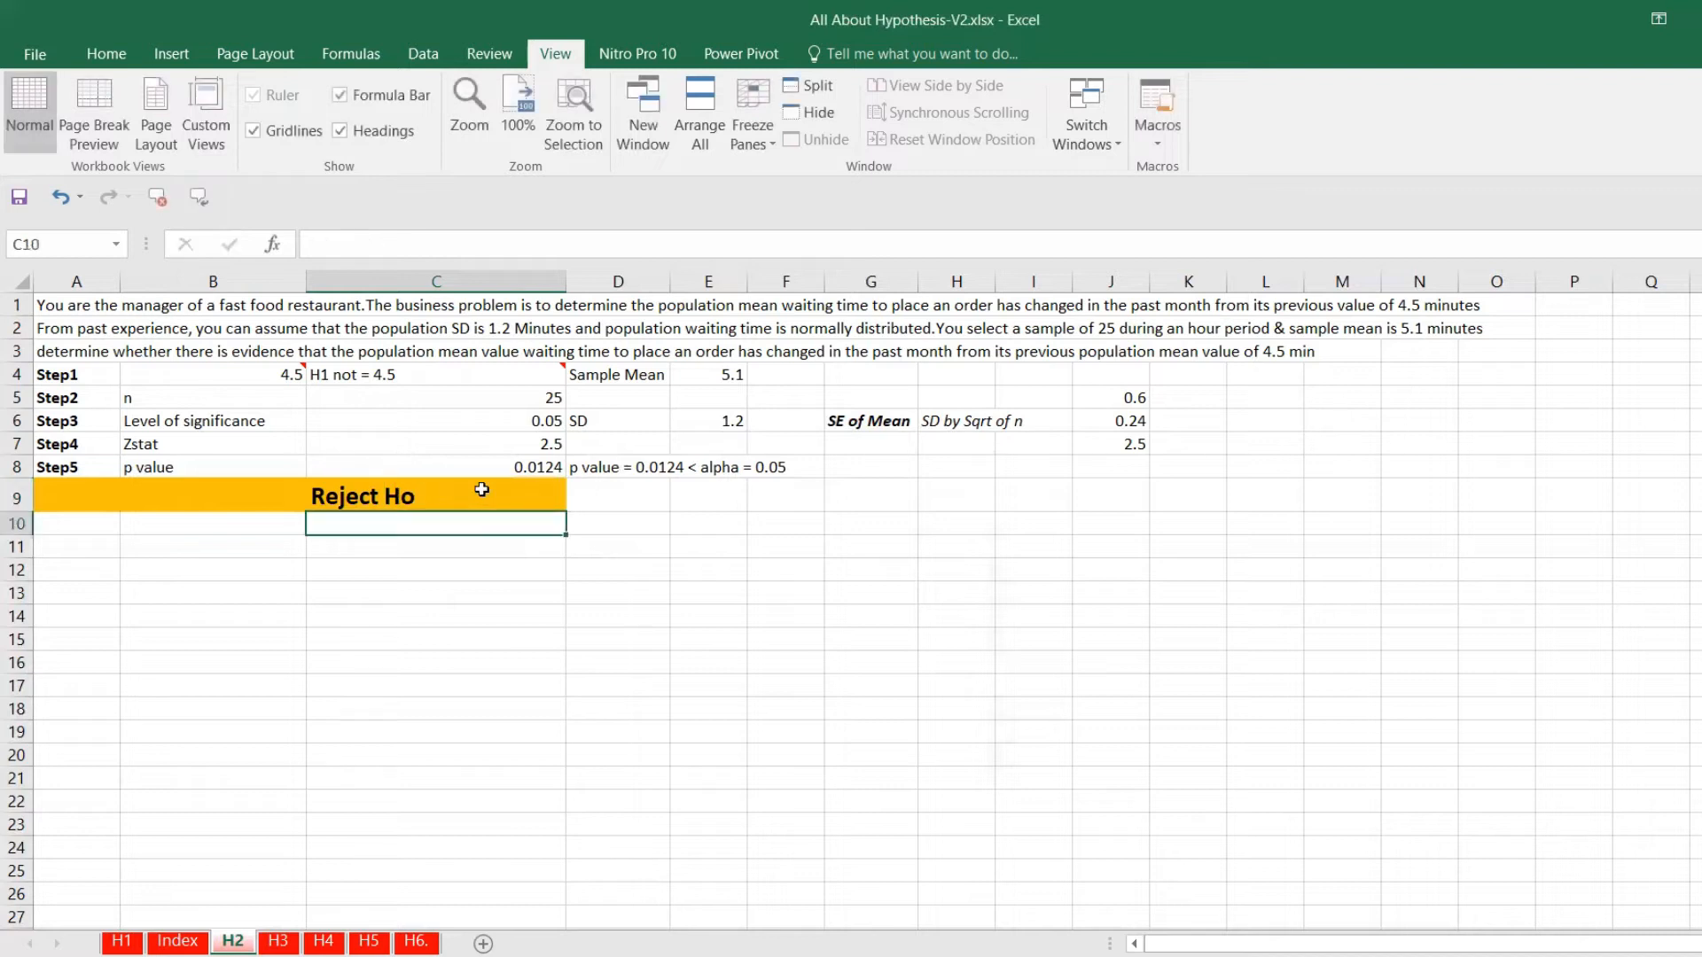
Enter the conclusion "Yes, there is an evidence that waiting time has decreased from 5.1 minutes to 4.5 minutes" in C10.
text(Yes, ther)
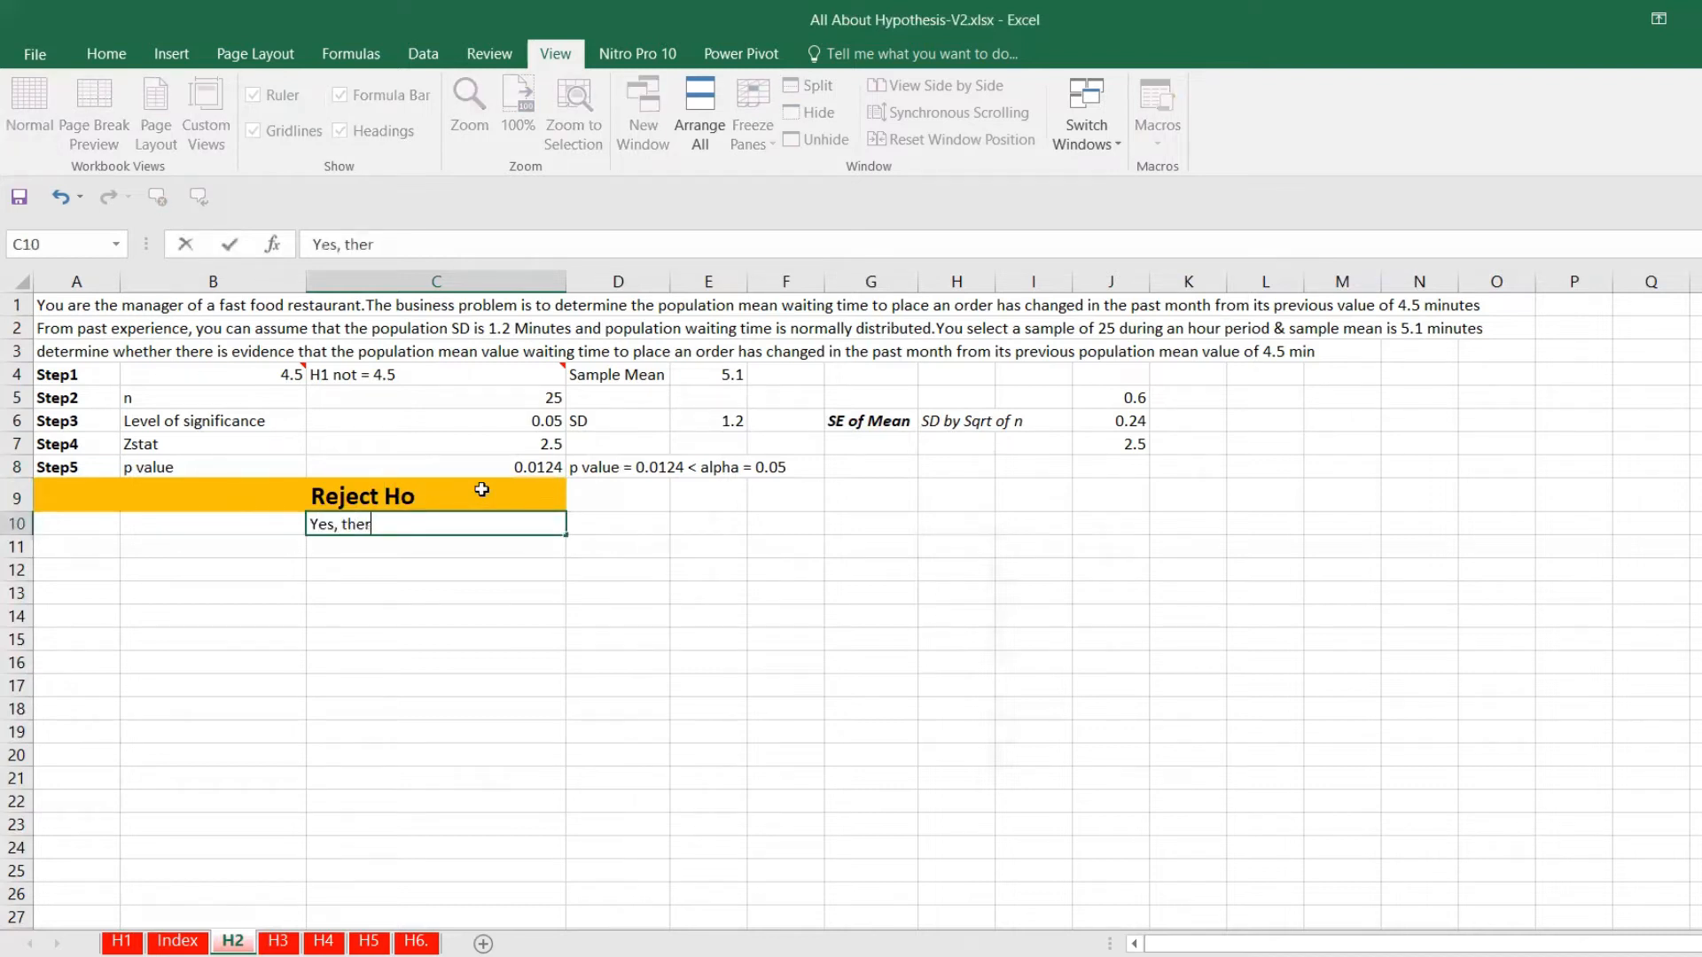
text(e is an evidence that cy)
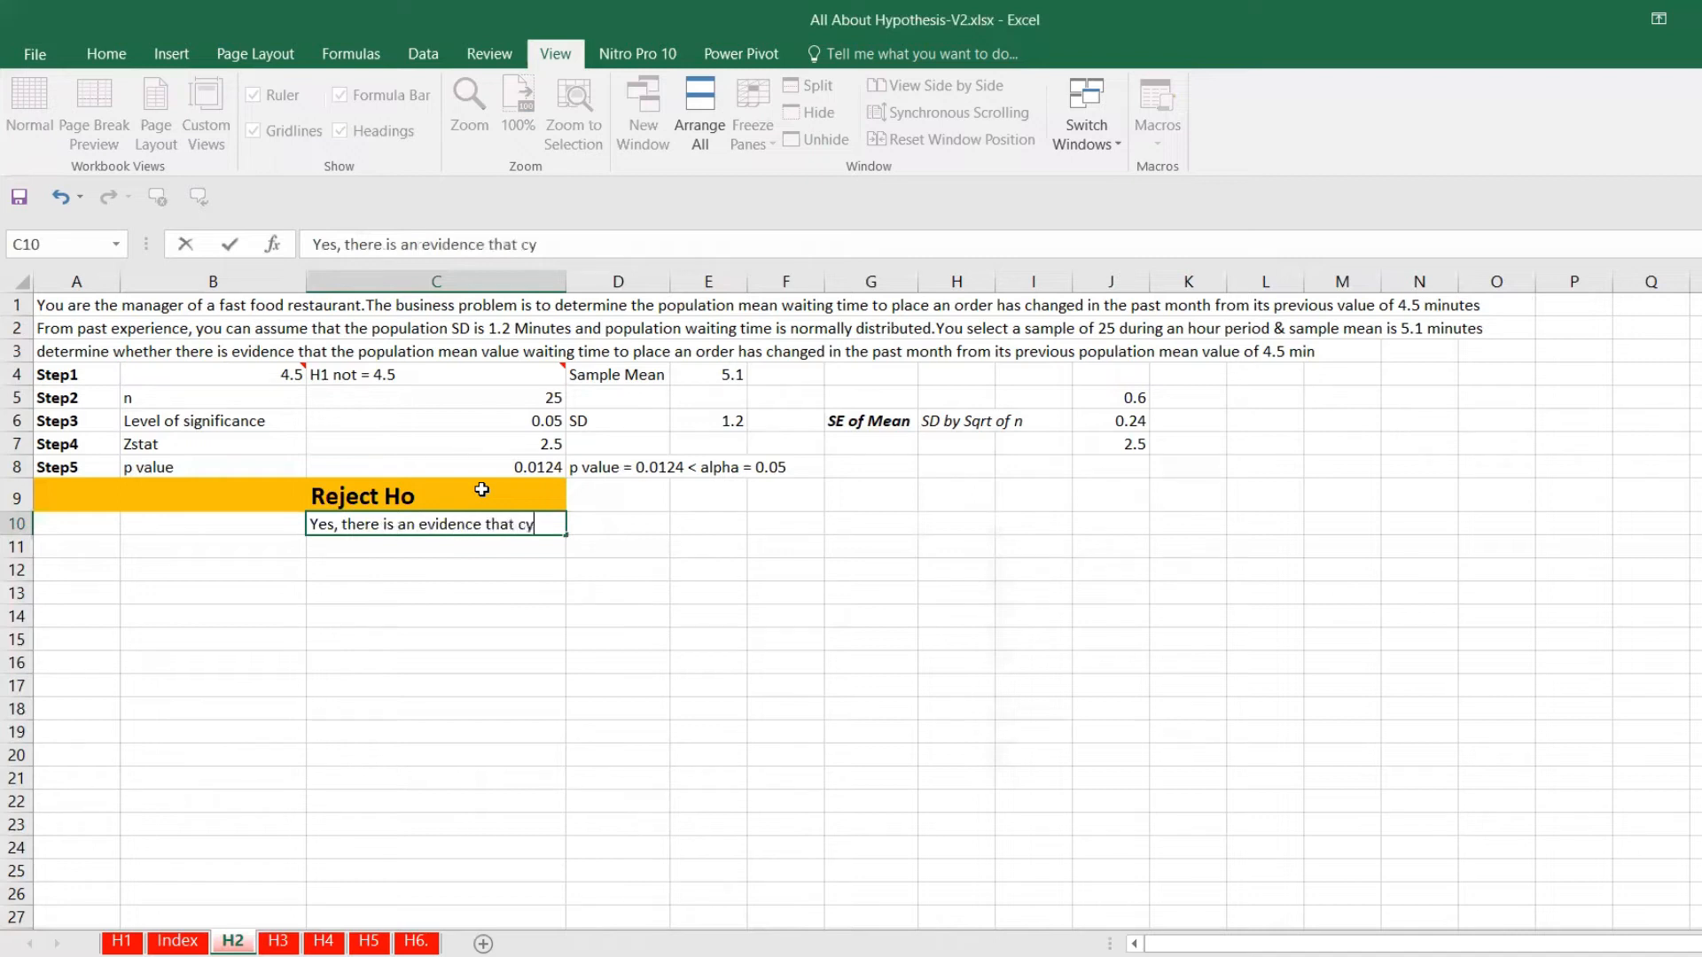
key(BackSpace)
key(BackSpace)
key(BackSpace)
text(wai)
key(BackSpace)
key(BackSpace)
key(BackSpace)
text(waiting time has decir)
key(BackSpace)
key(BackSpace)
text(rea)
key(BackSpace)
text(ased from 5.1 minutes to 4.5 minutes)
key(Return)
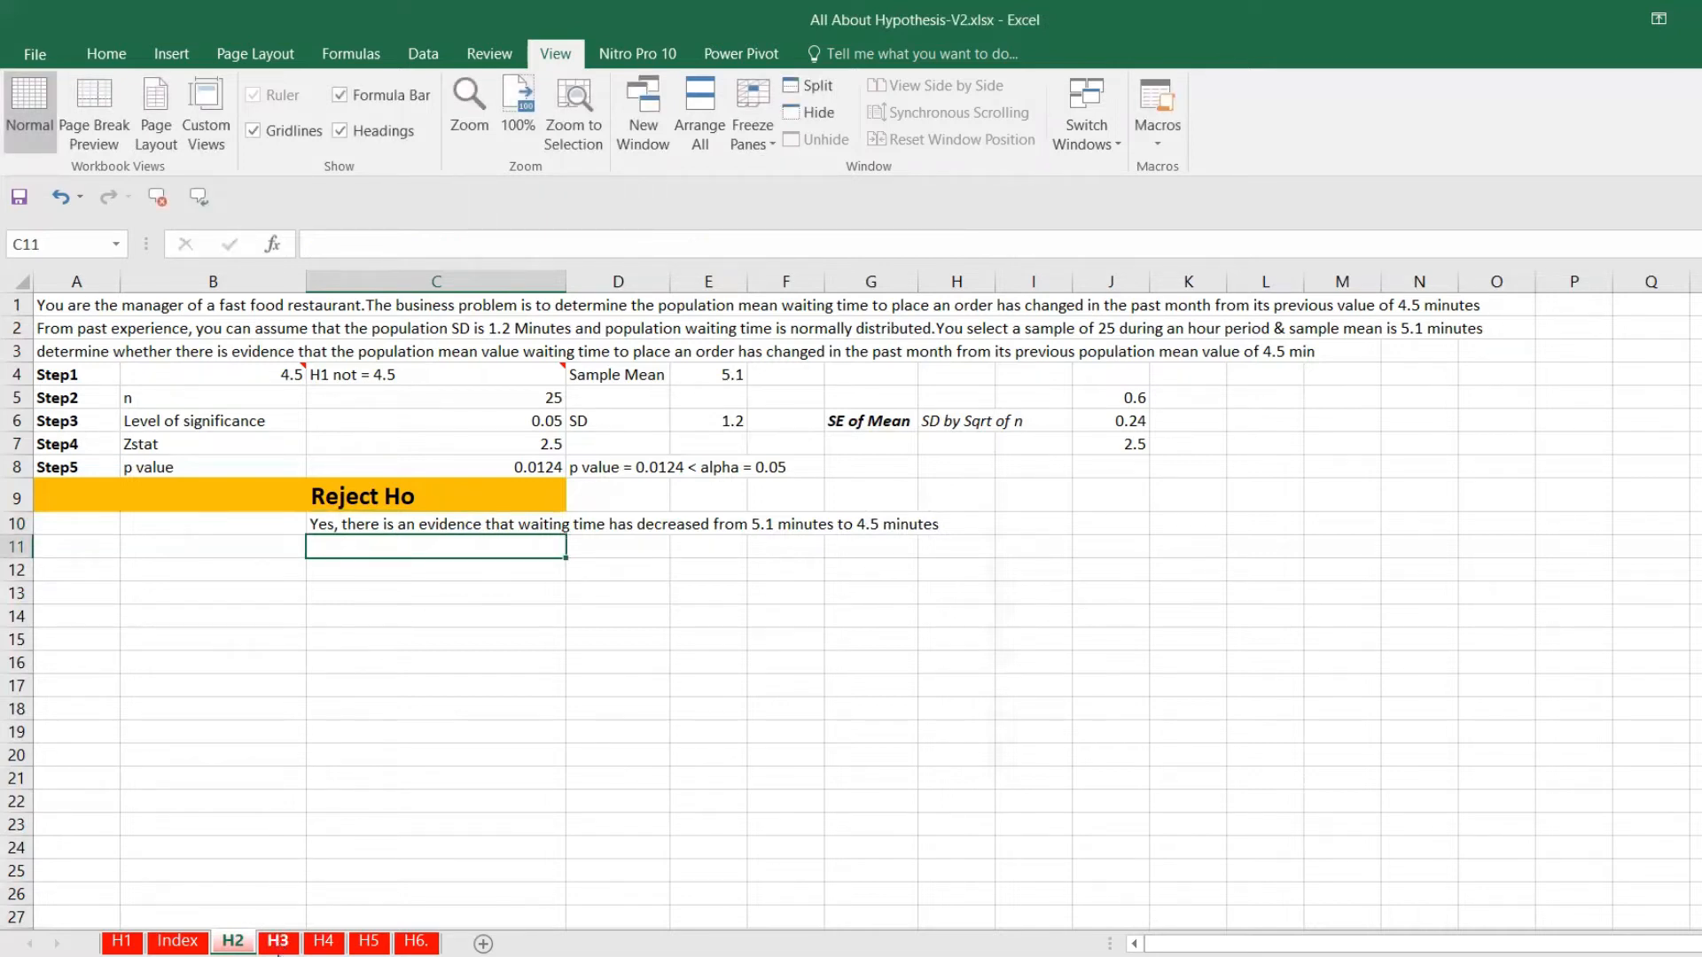
Examine the p values in B12 and B13 and the decision formula in C12 on sheet H3.
click(277, 942)
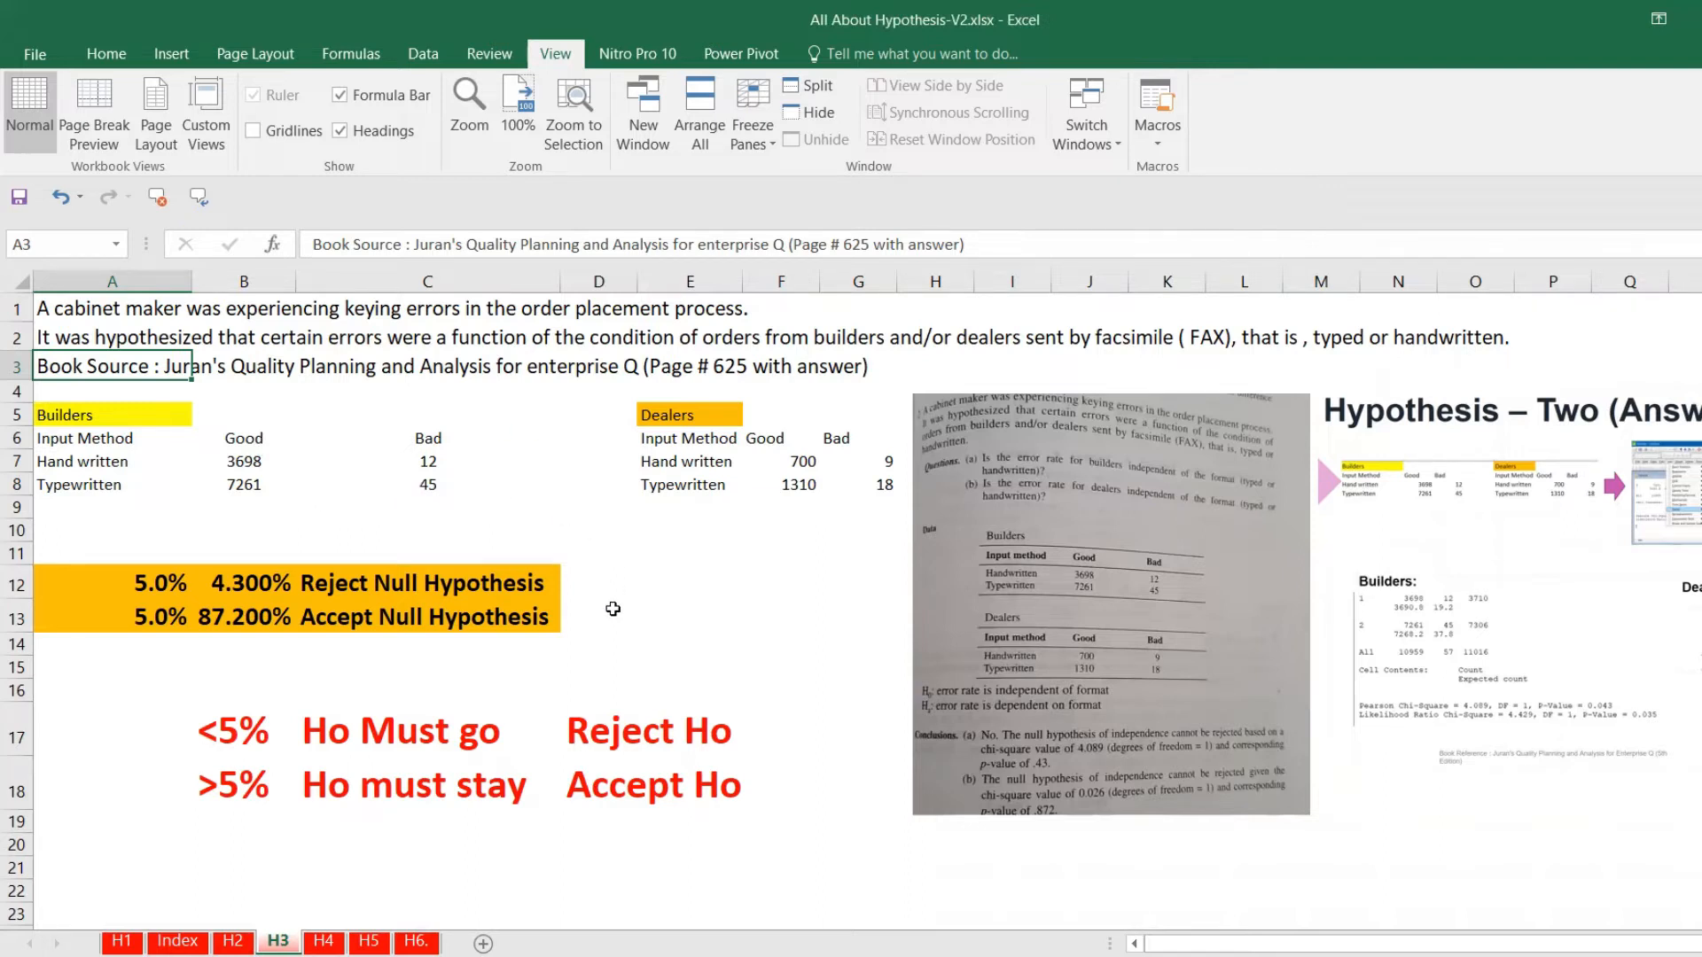
click(262, 587)
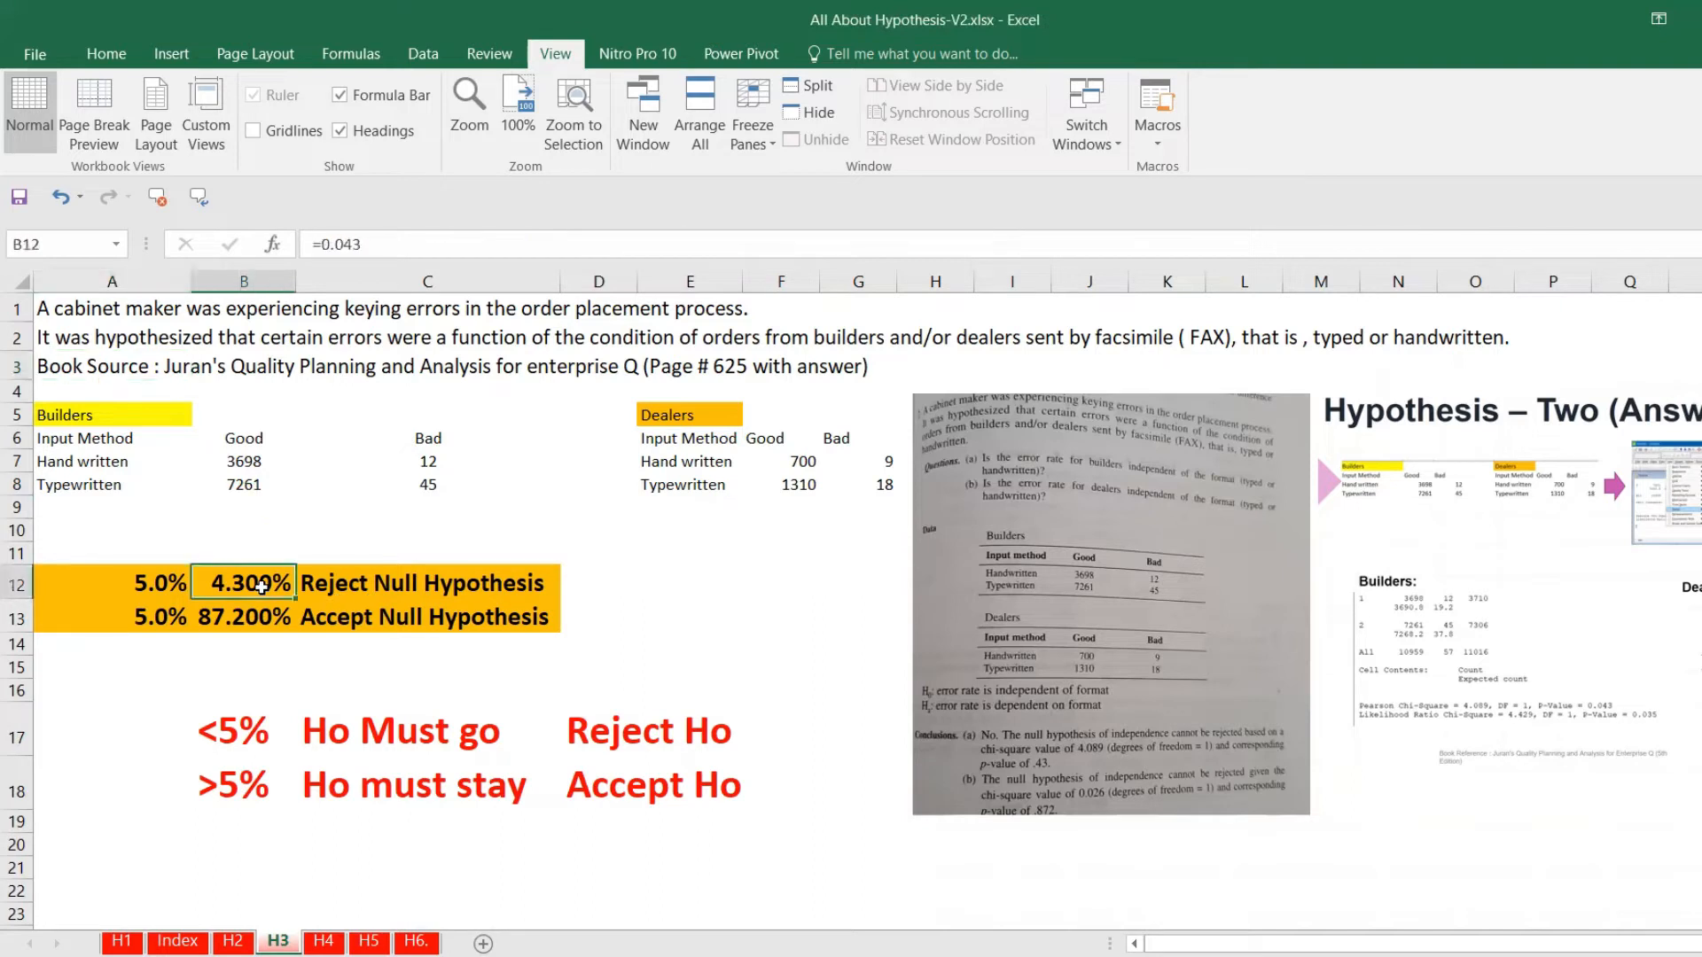
click(361, 584)
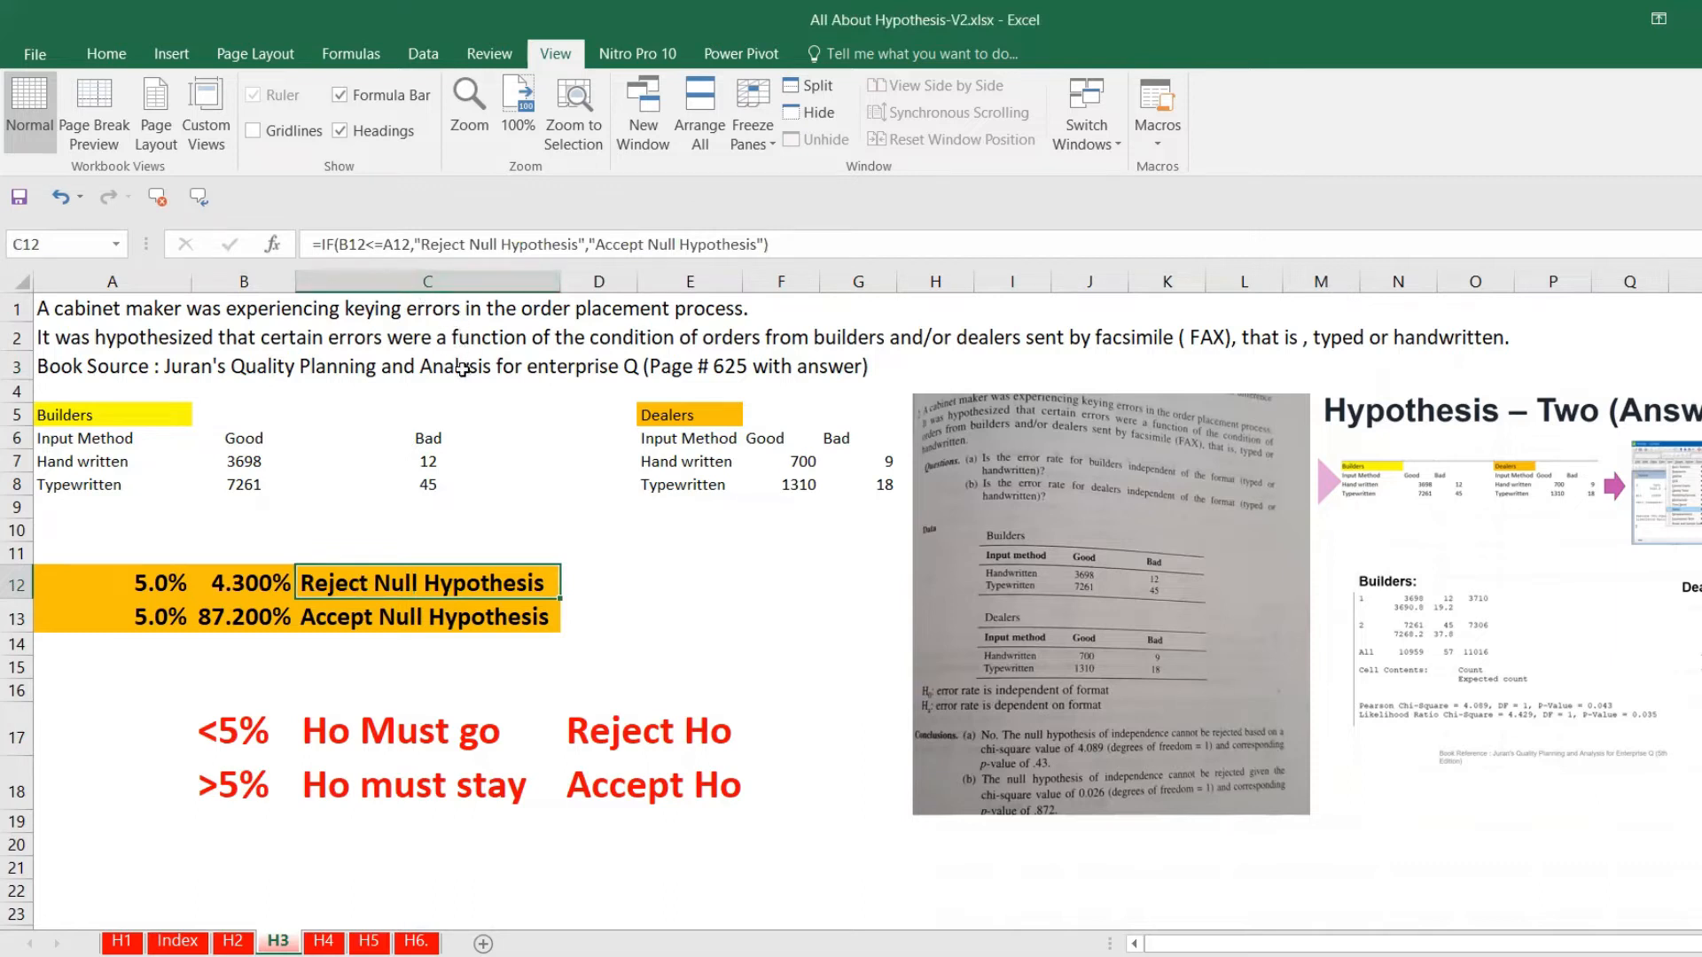
click(263, 620)
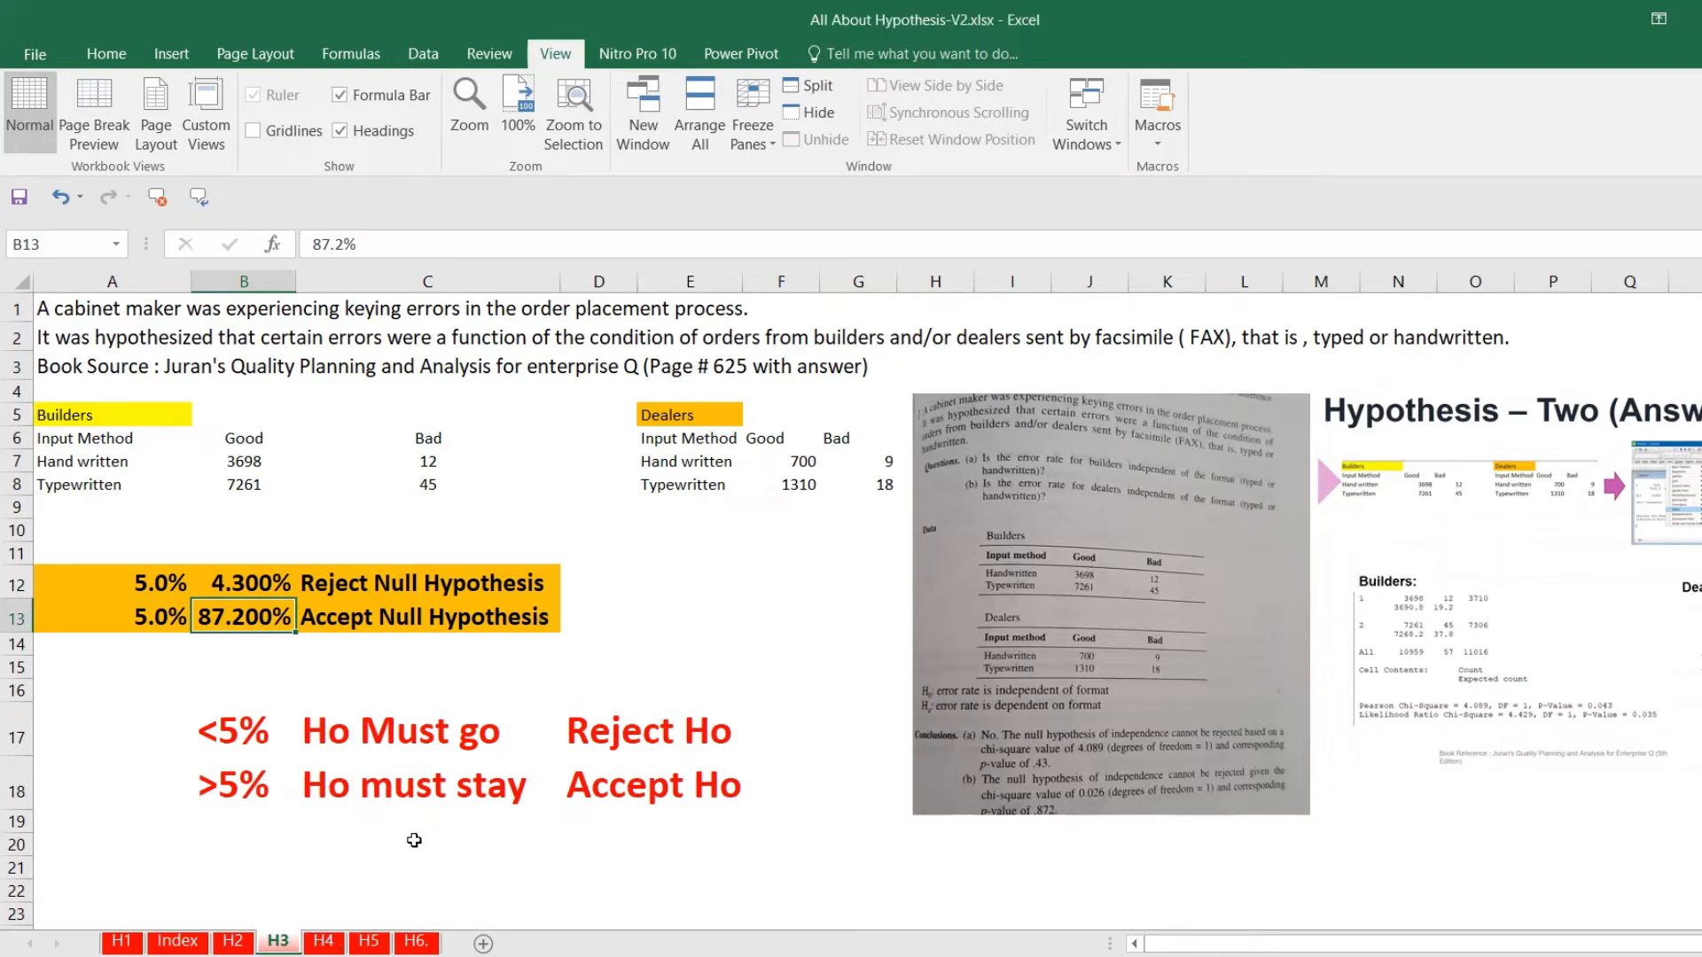
Review the example problems on sheets H4, H5 and H6, revisit H3, and return to the circuit response time example on H4.
click(324, 942)
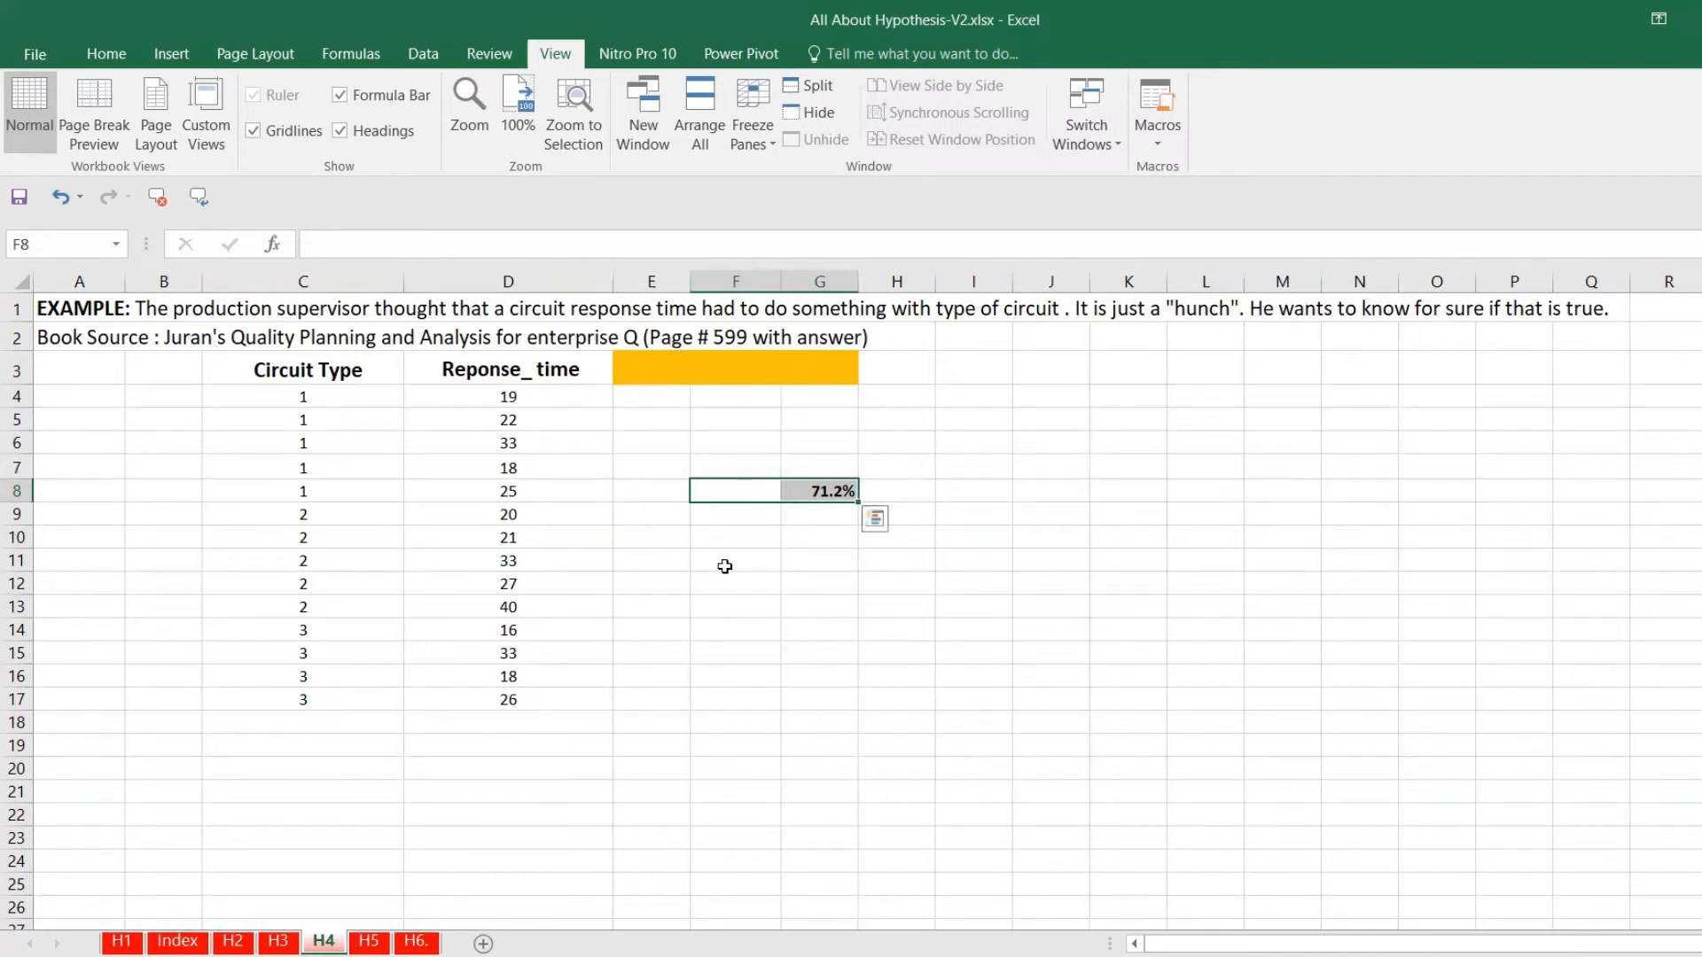
click(372, 941)
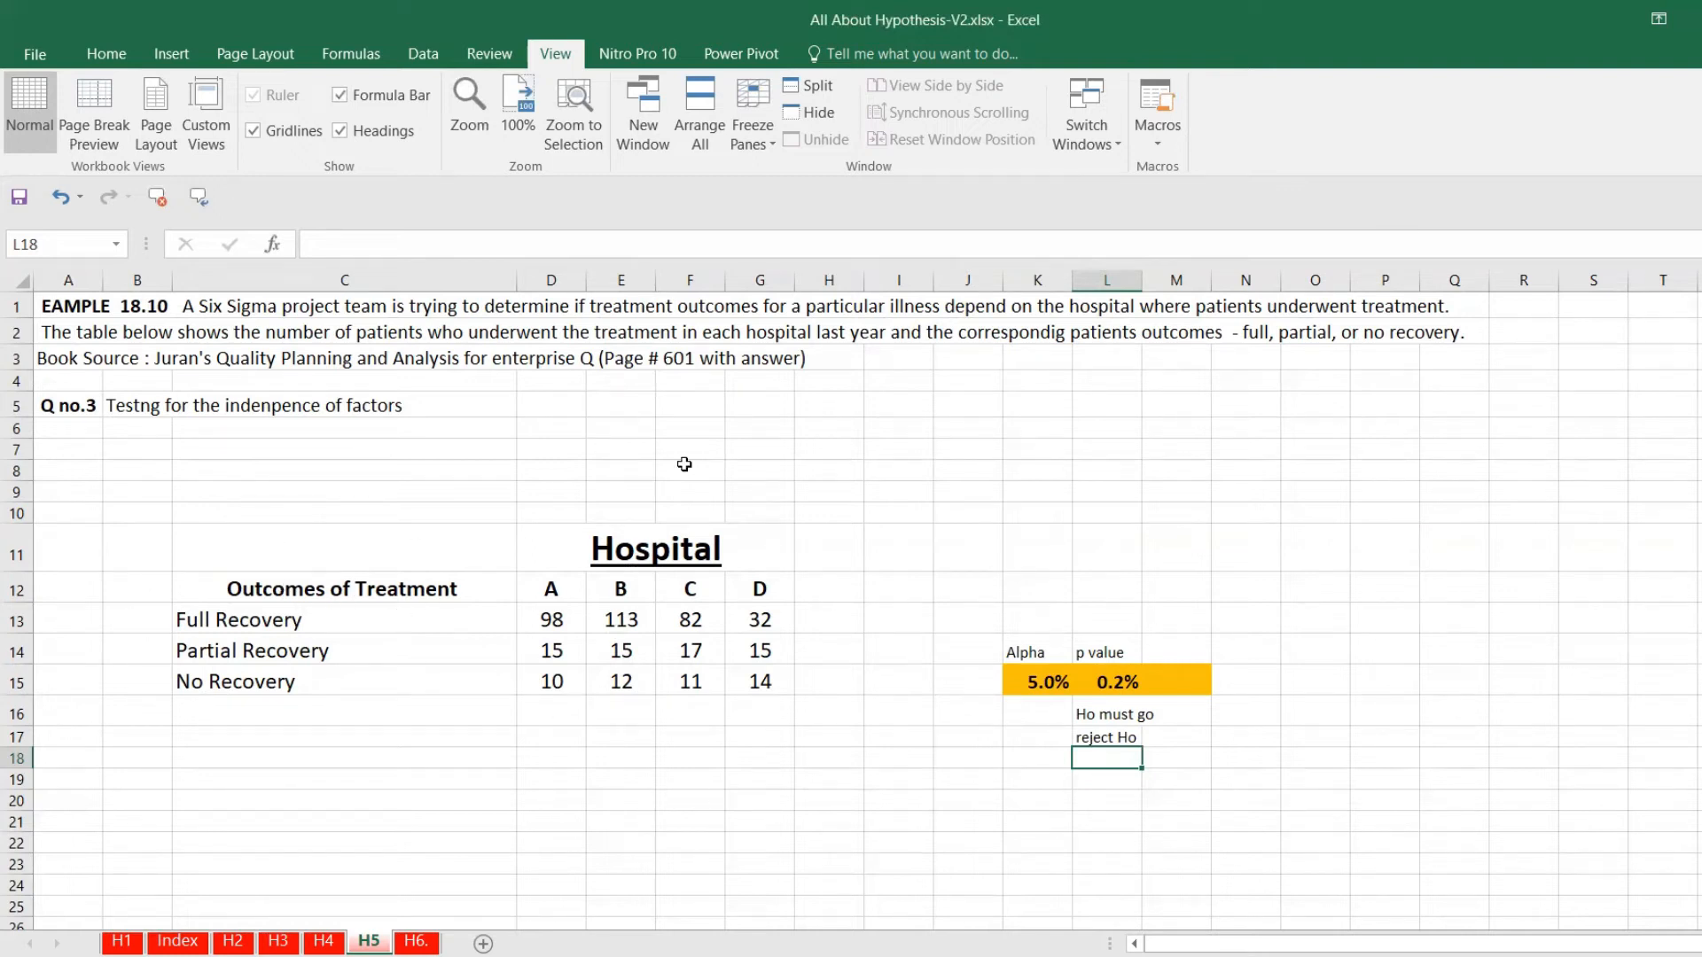
click(415, 942)
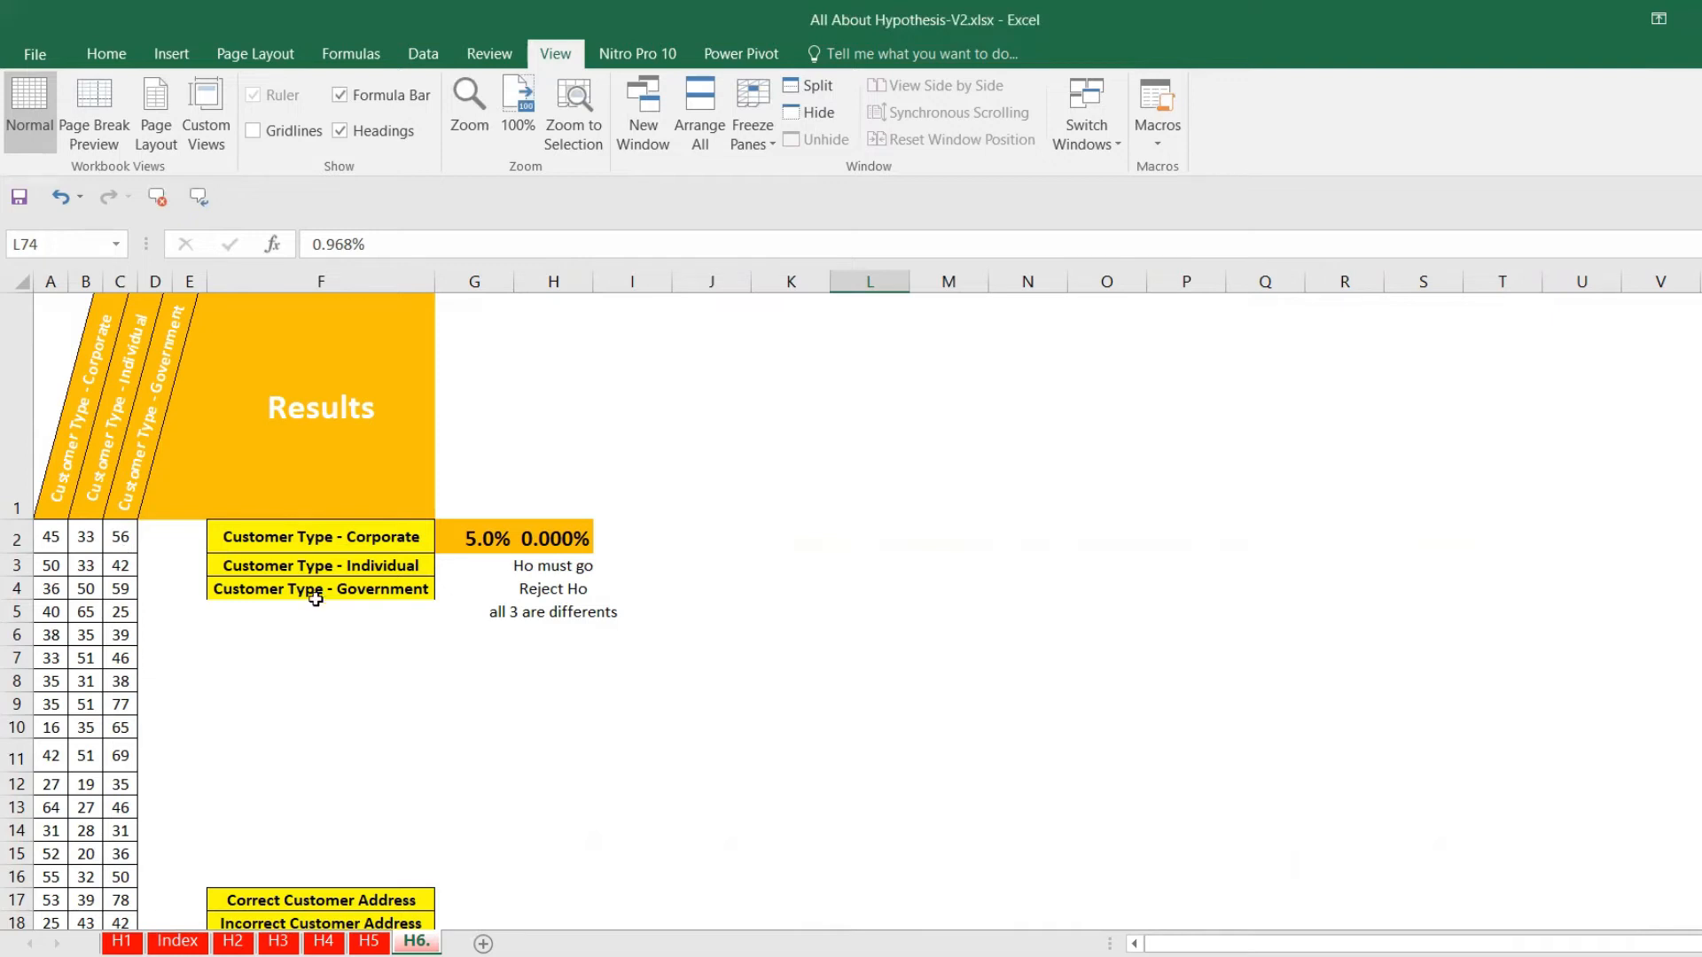
key(alt+Tab)
click(262, 922)
click(267, 942)
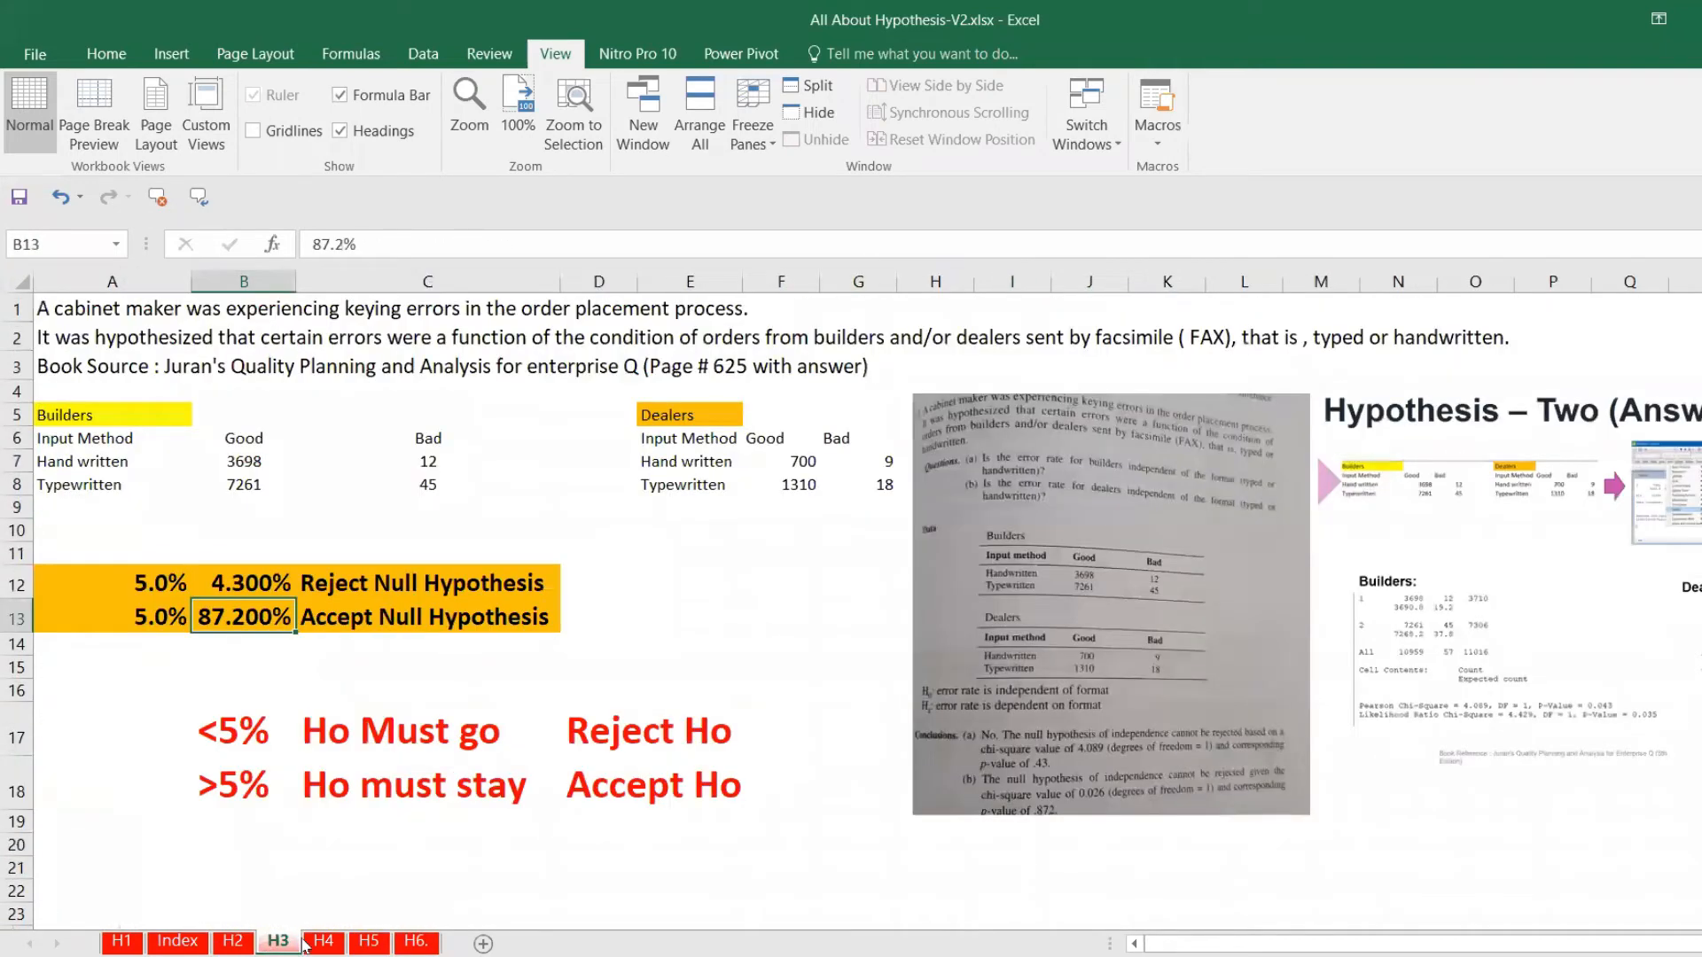
click(306, 944)
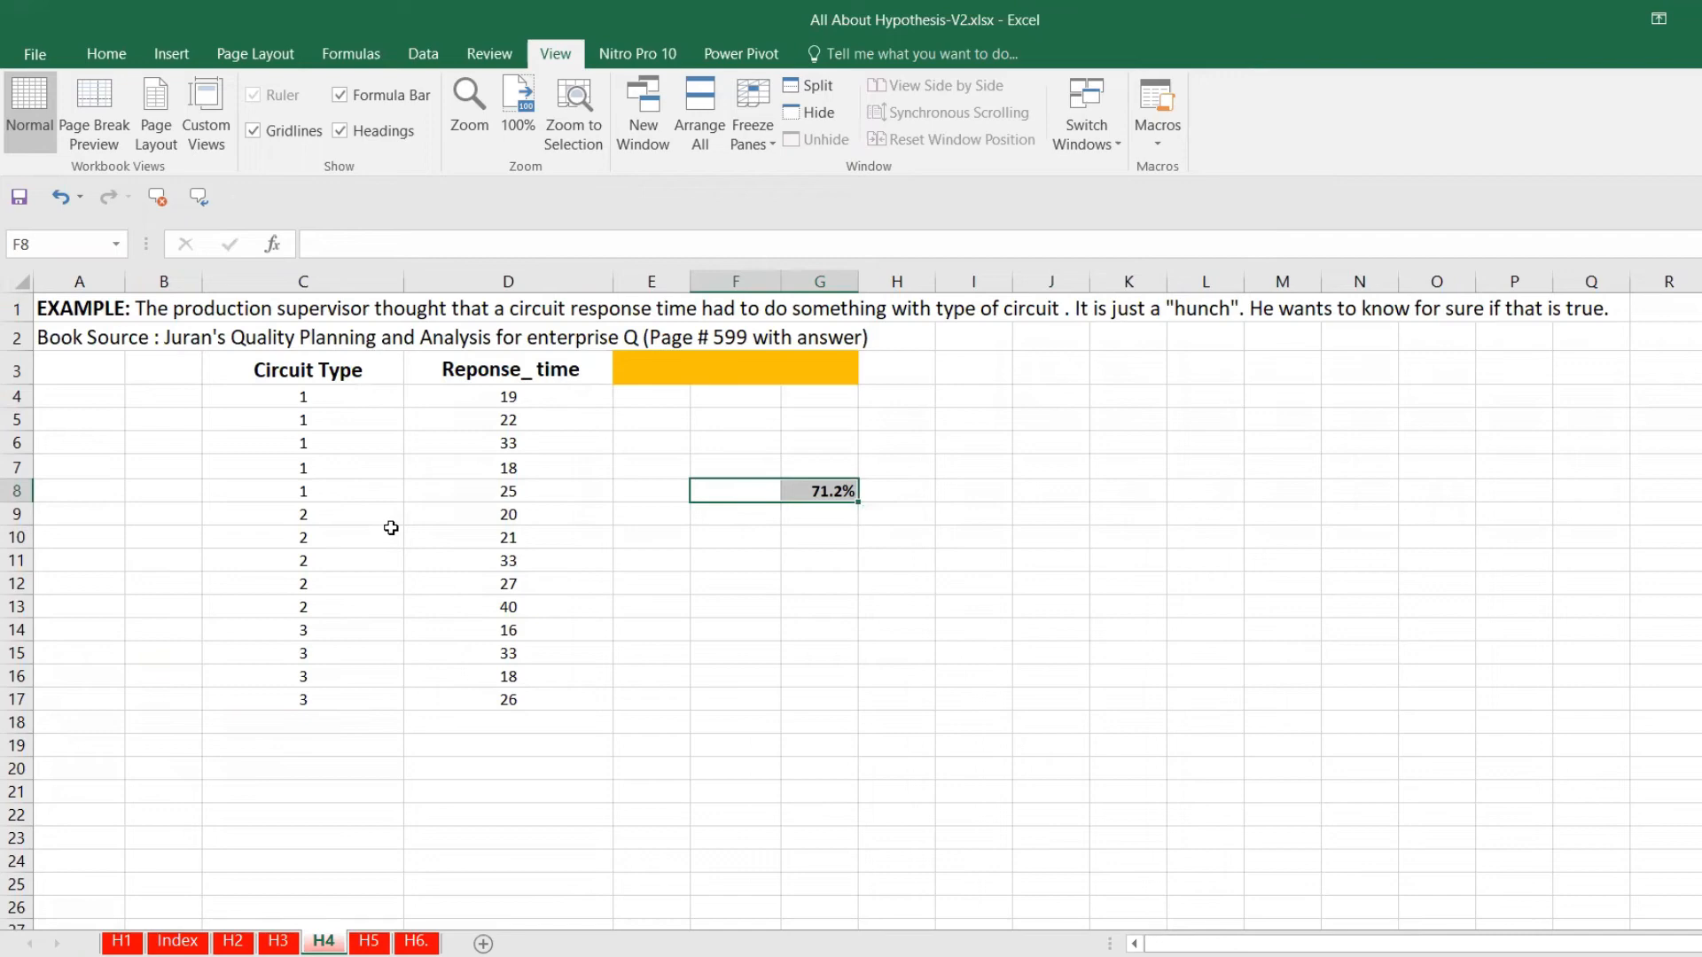
Switch to Minitab, start a One-Way ANOVA and clear the previously entered response columns.
key(alt+Tab)
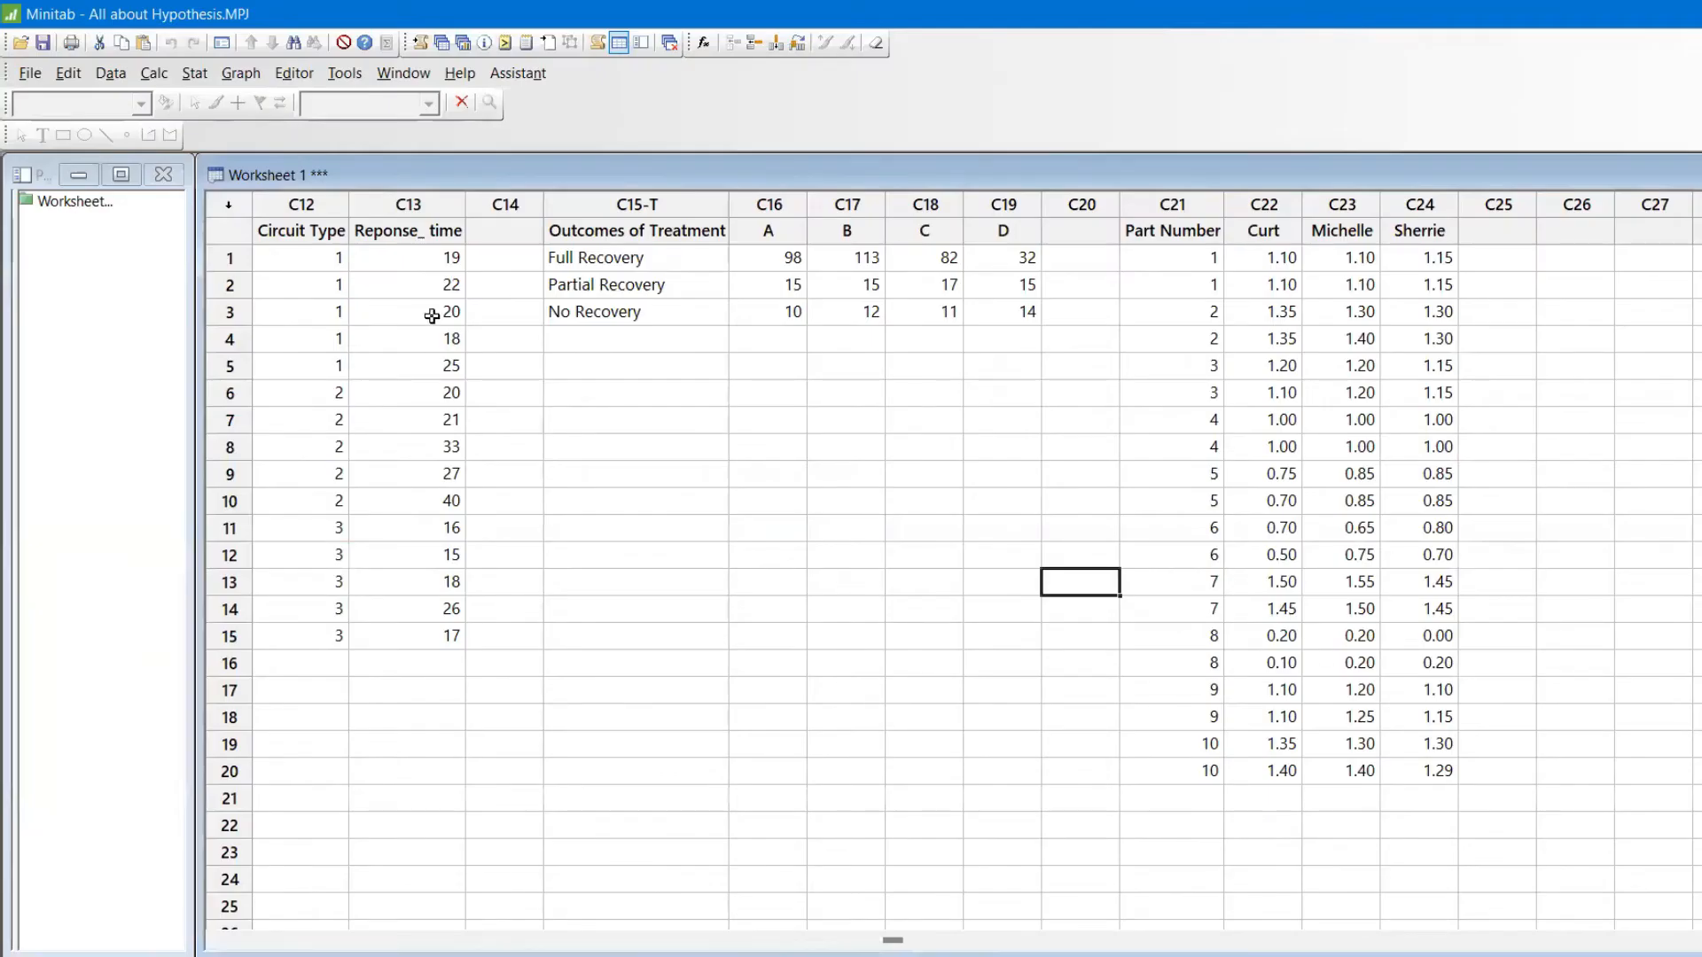
click(195, 74)
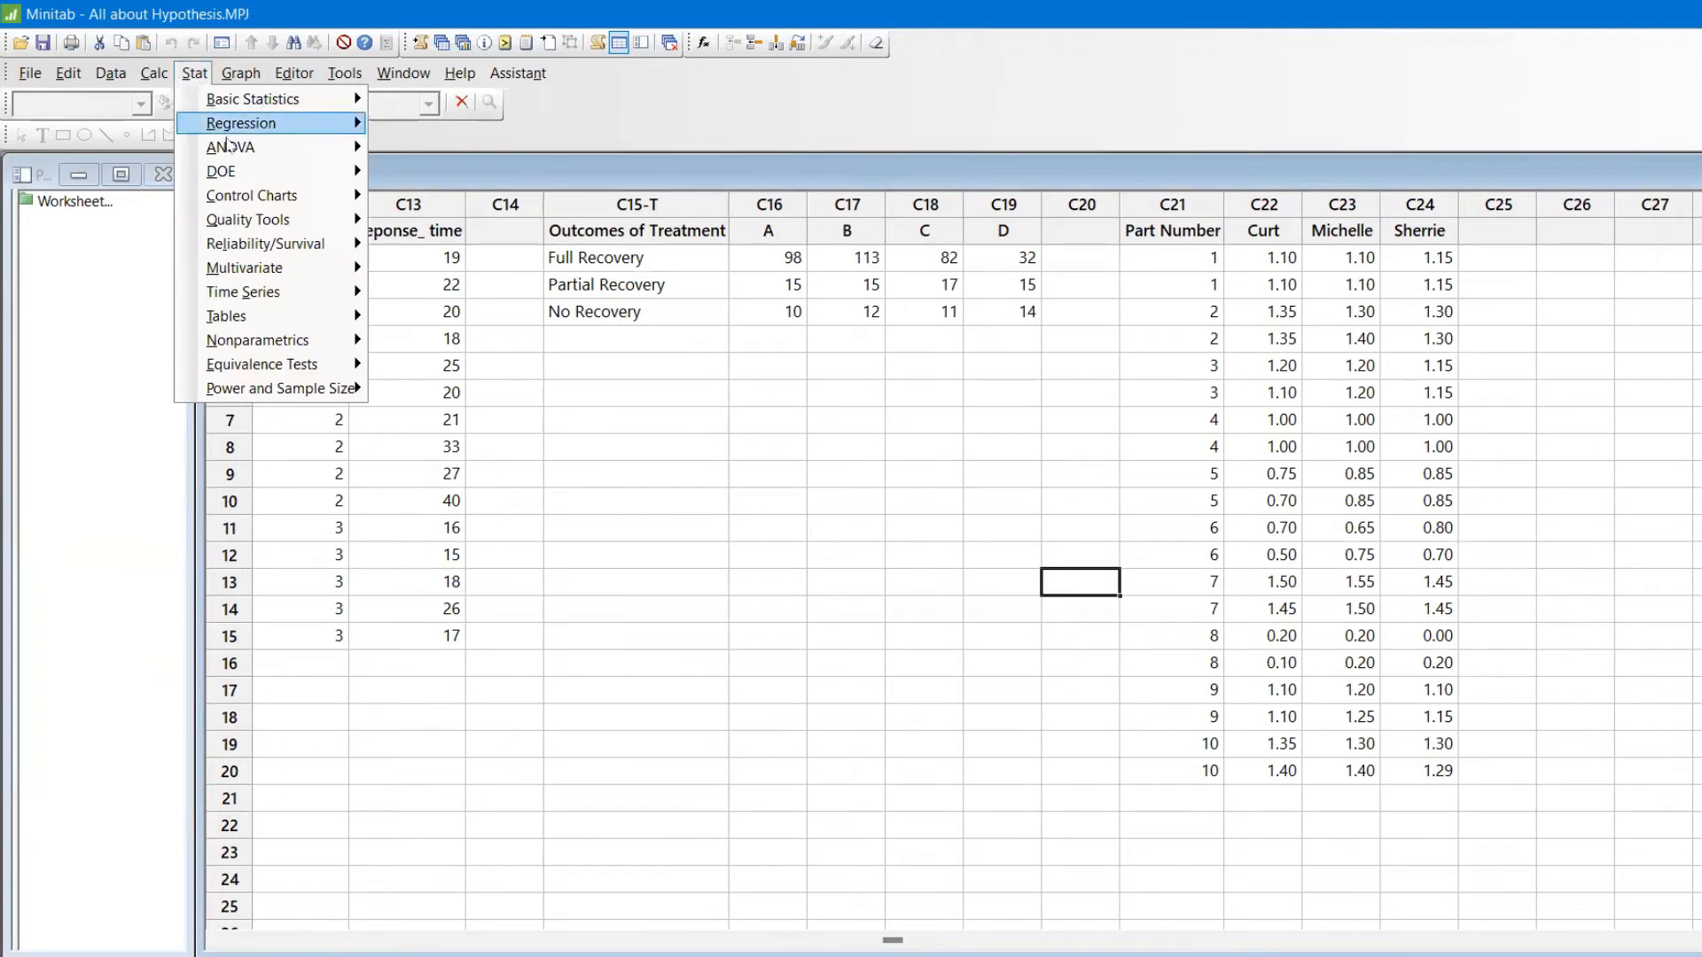
mouse_move(229, 146)
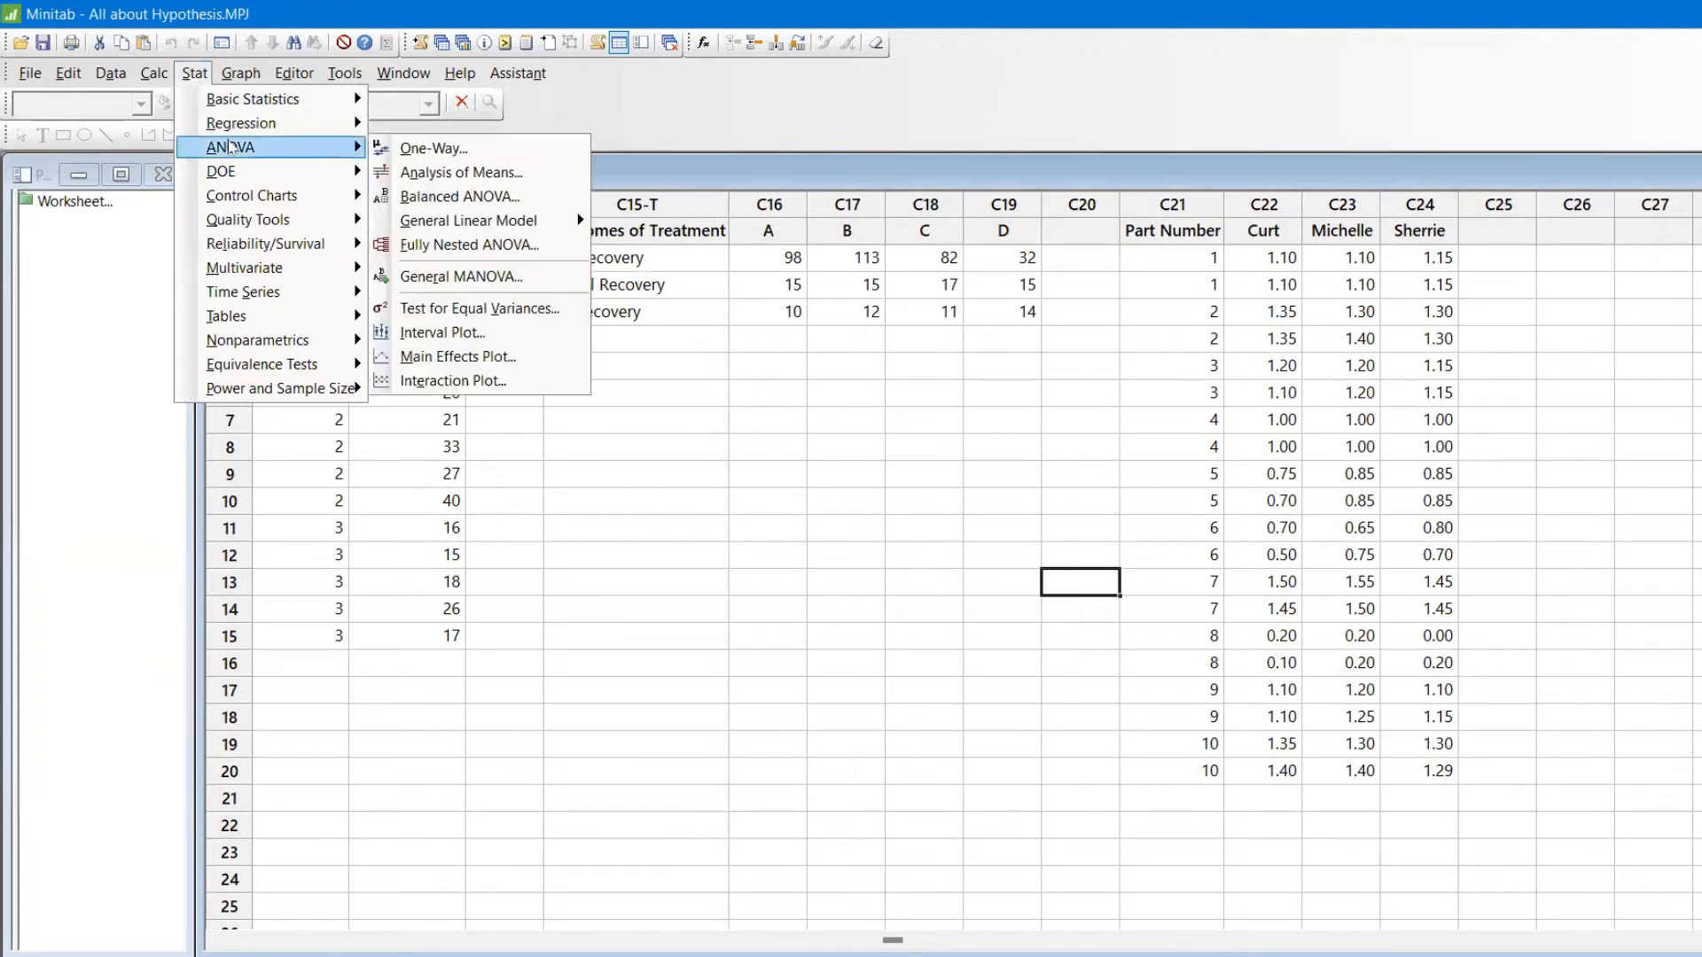
click(414, 148)
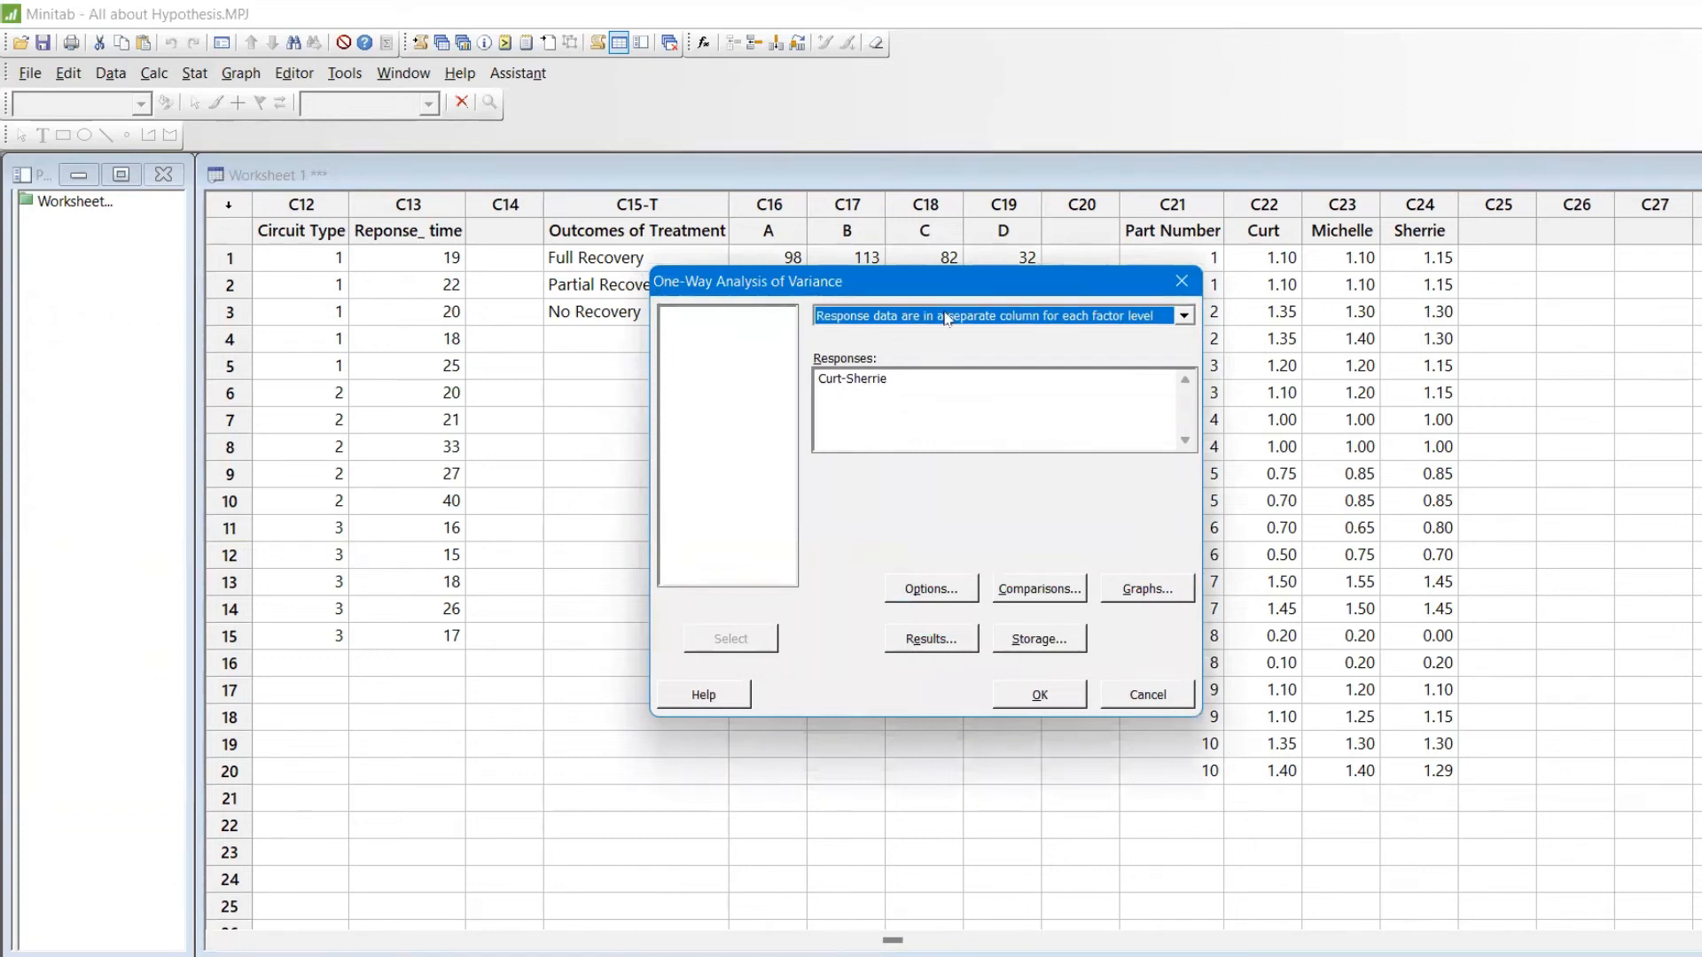
click(936, 378)
key(BackSpace)
key(BackSpace)
key(BackSpace)
key(BackSpace)
key(BackSpace)
key(BackSpace)
key(BackSpace)
key(BackSpace)
key(BackSpace)
key(BackSpace)
key(BackSpace)
key(BackSpace)
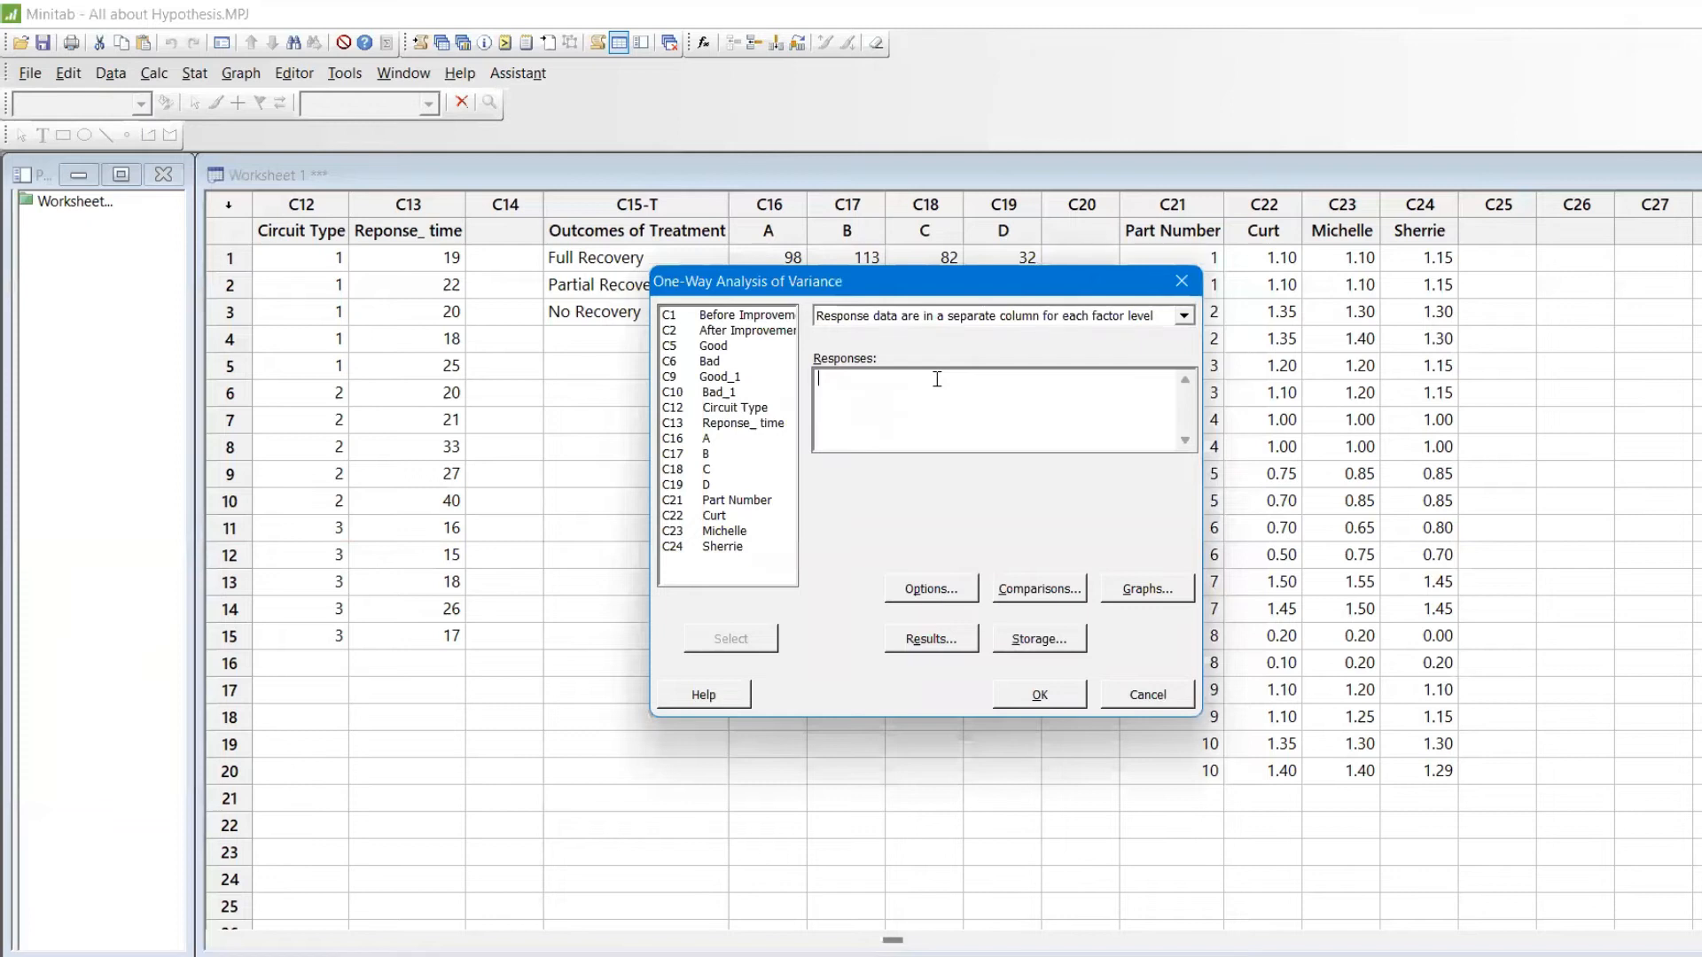
Set the response data to one column for all factor levels, with Reponse_ time as response and Circuit Type as factor.
click(1034, 316)
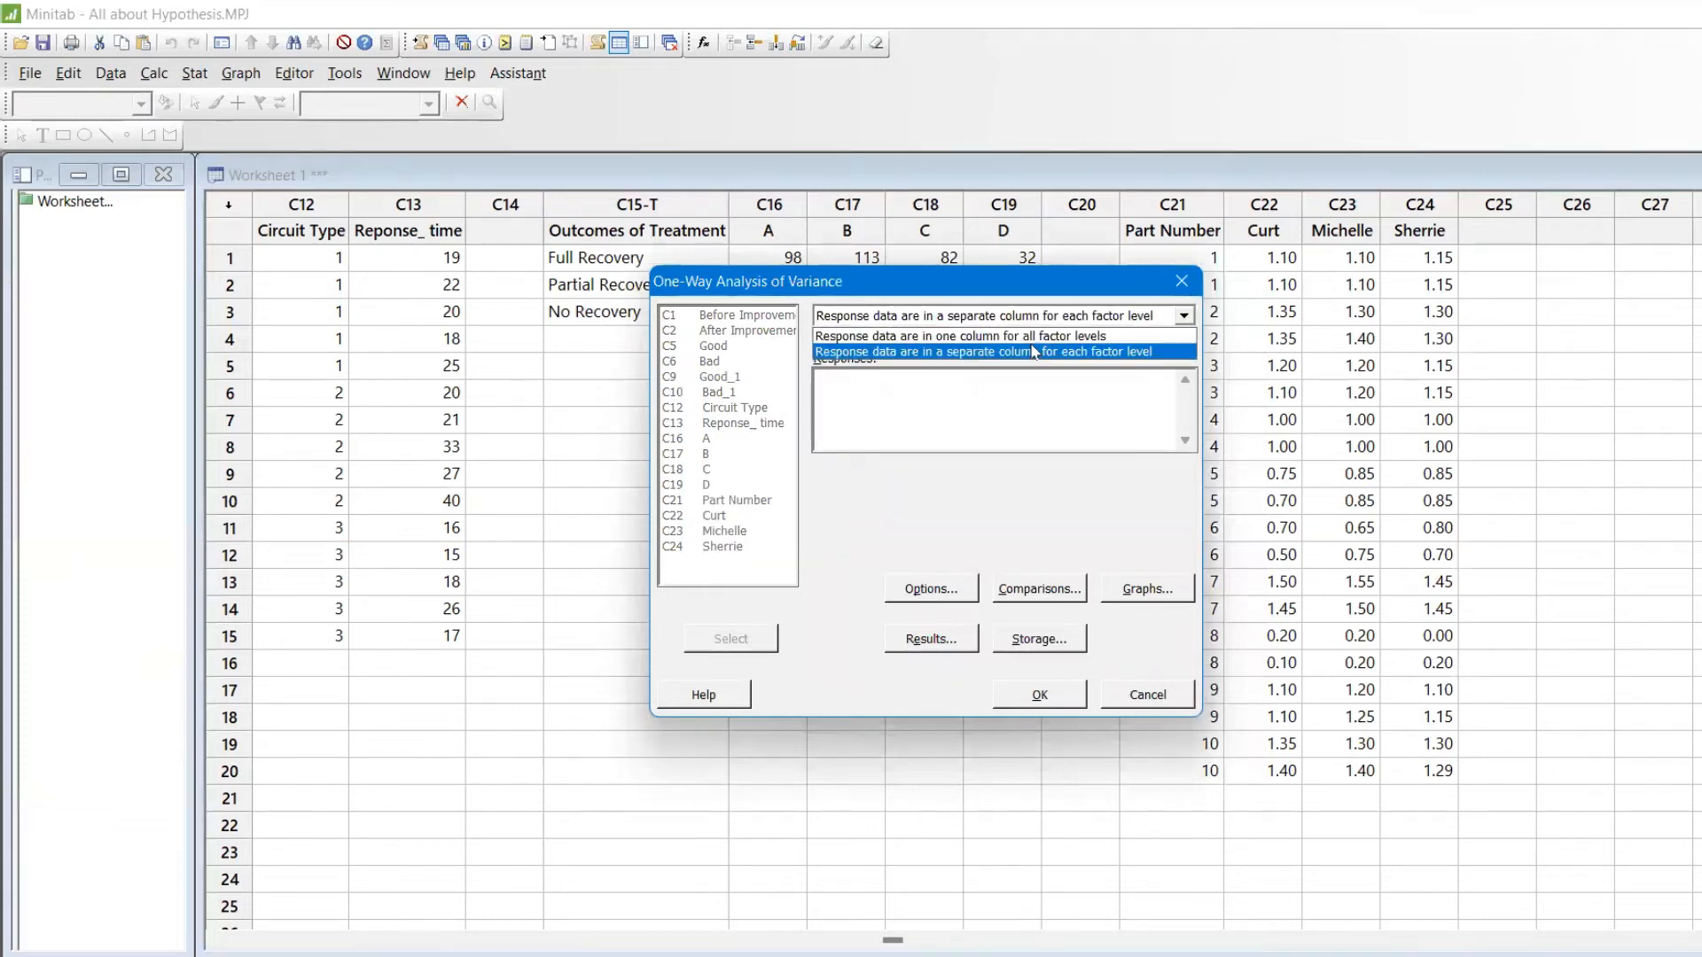
click(1032, 341)
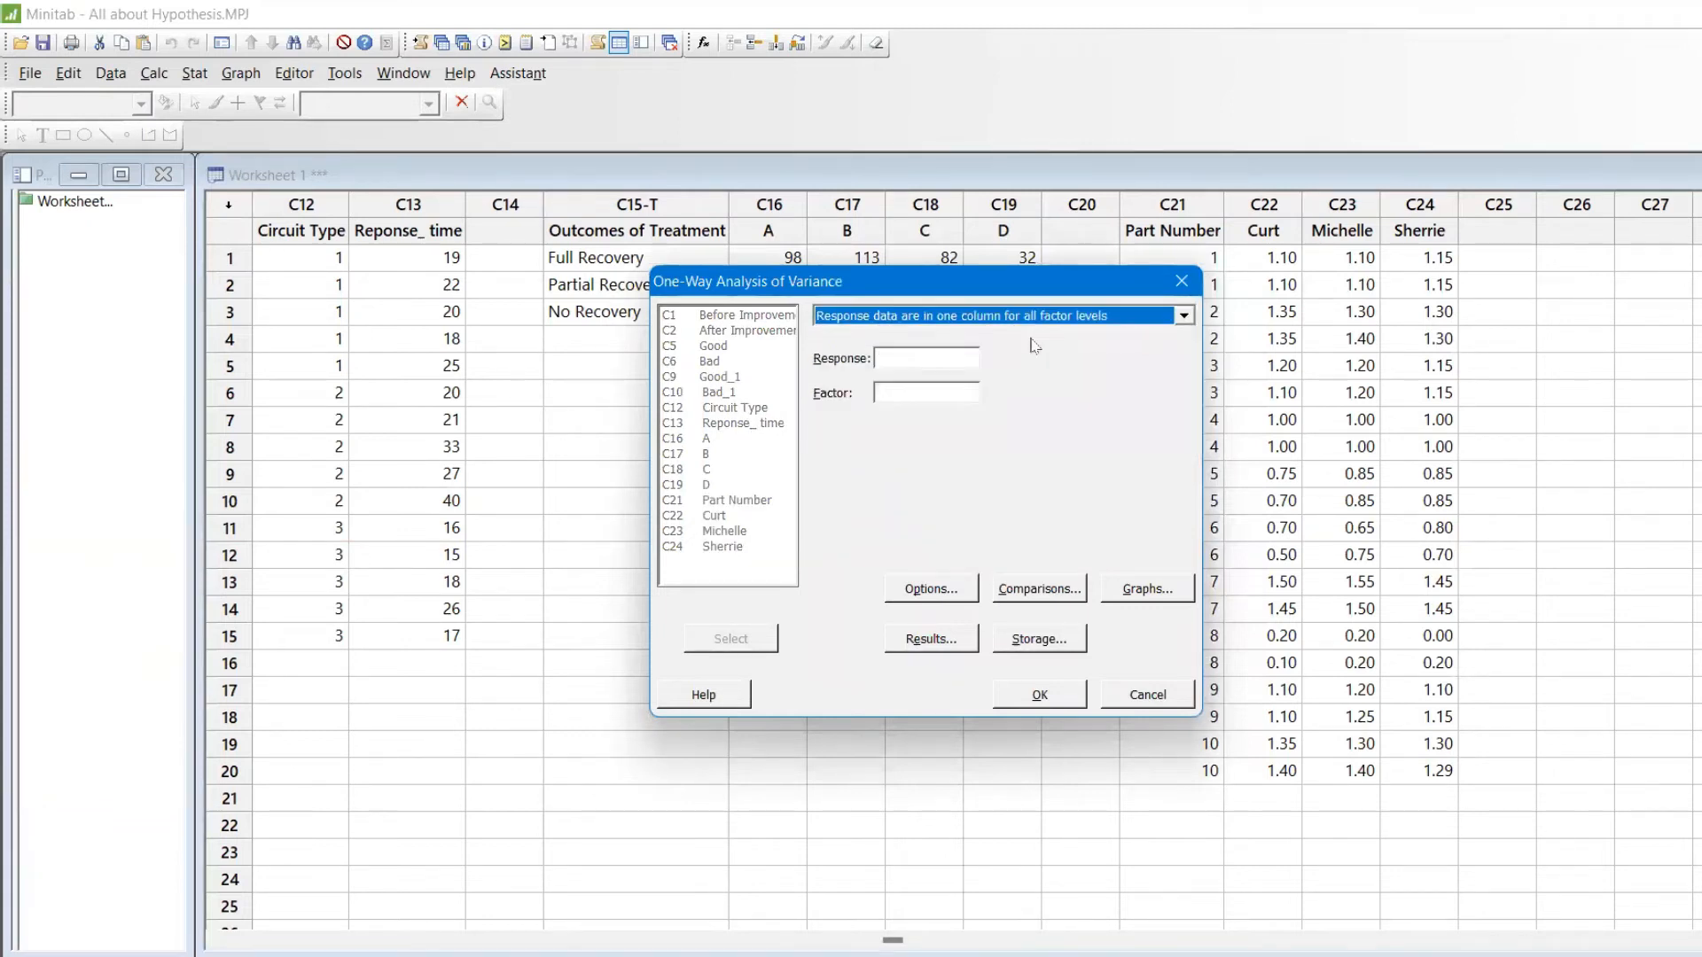
click(944, 358)
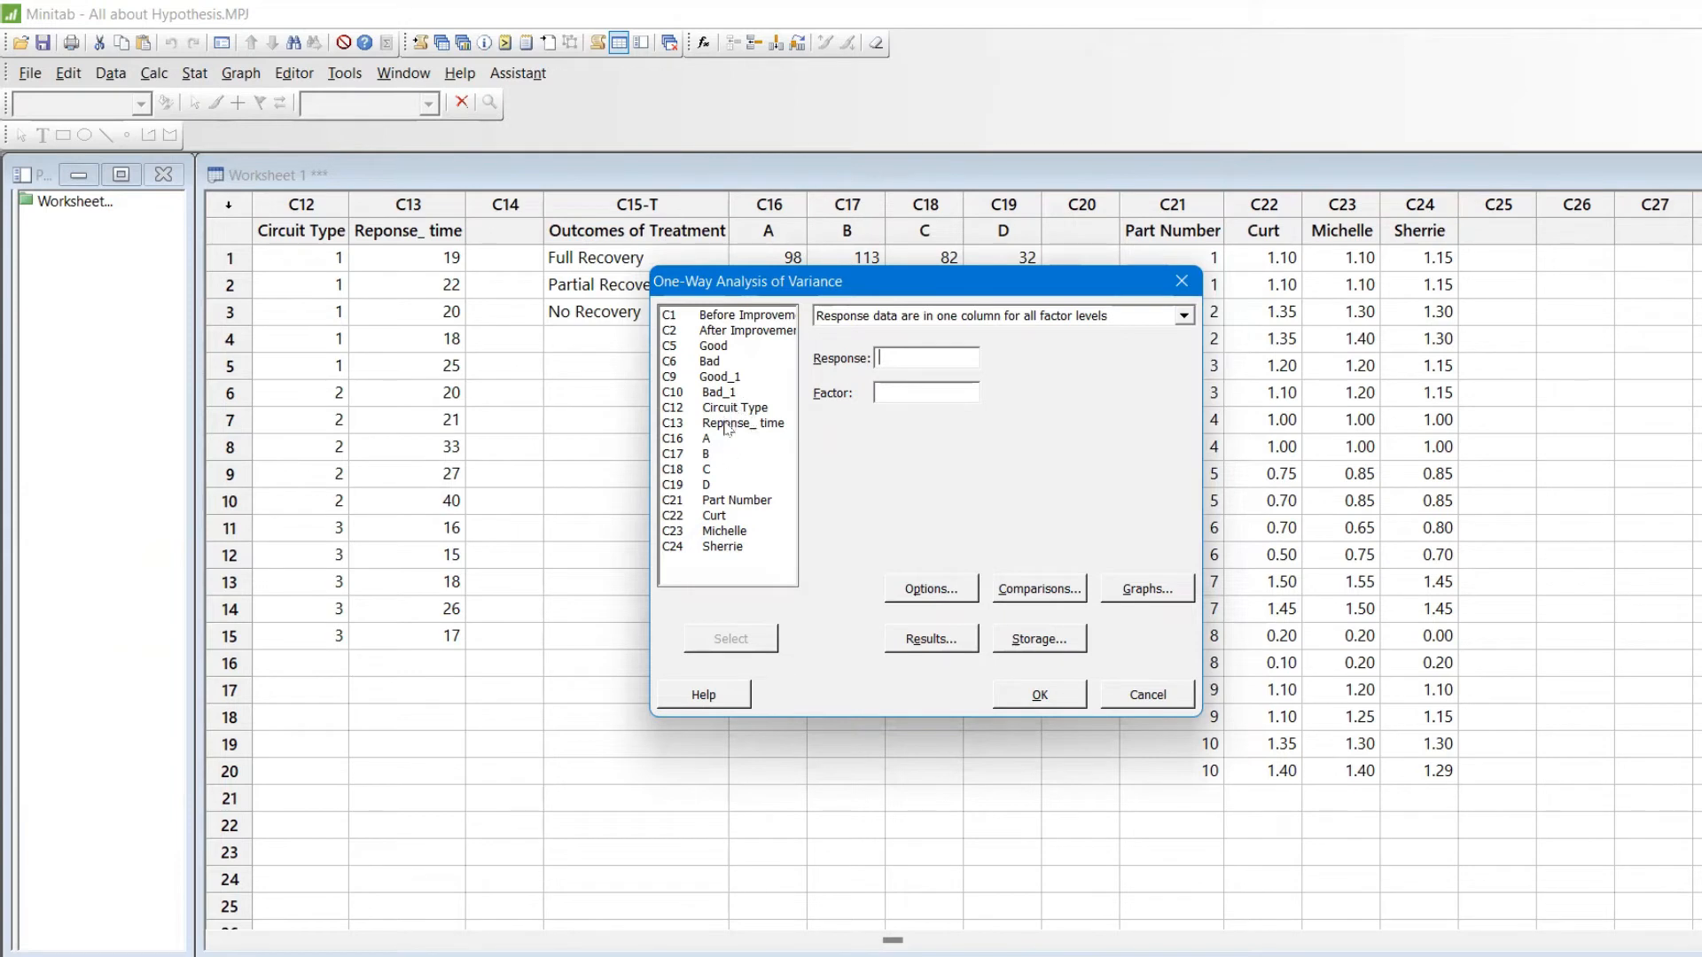
double_click(753, 425)
click(742, 393)
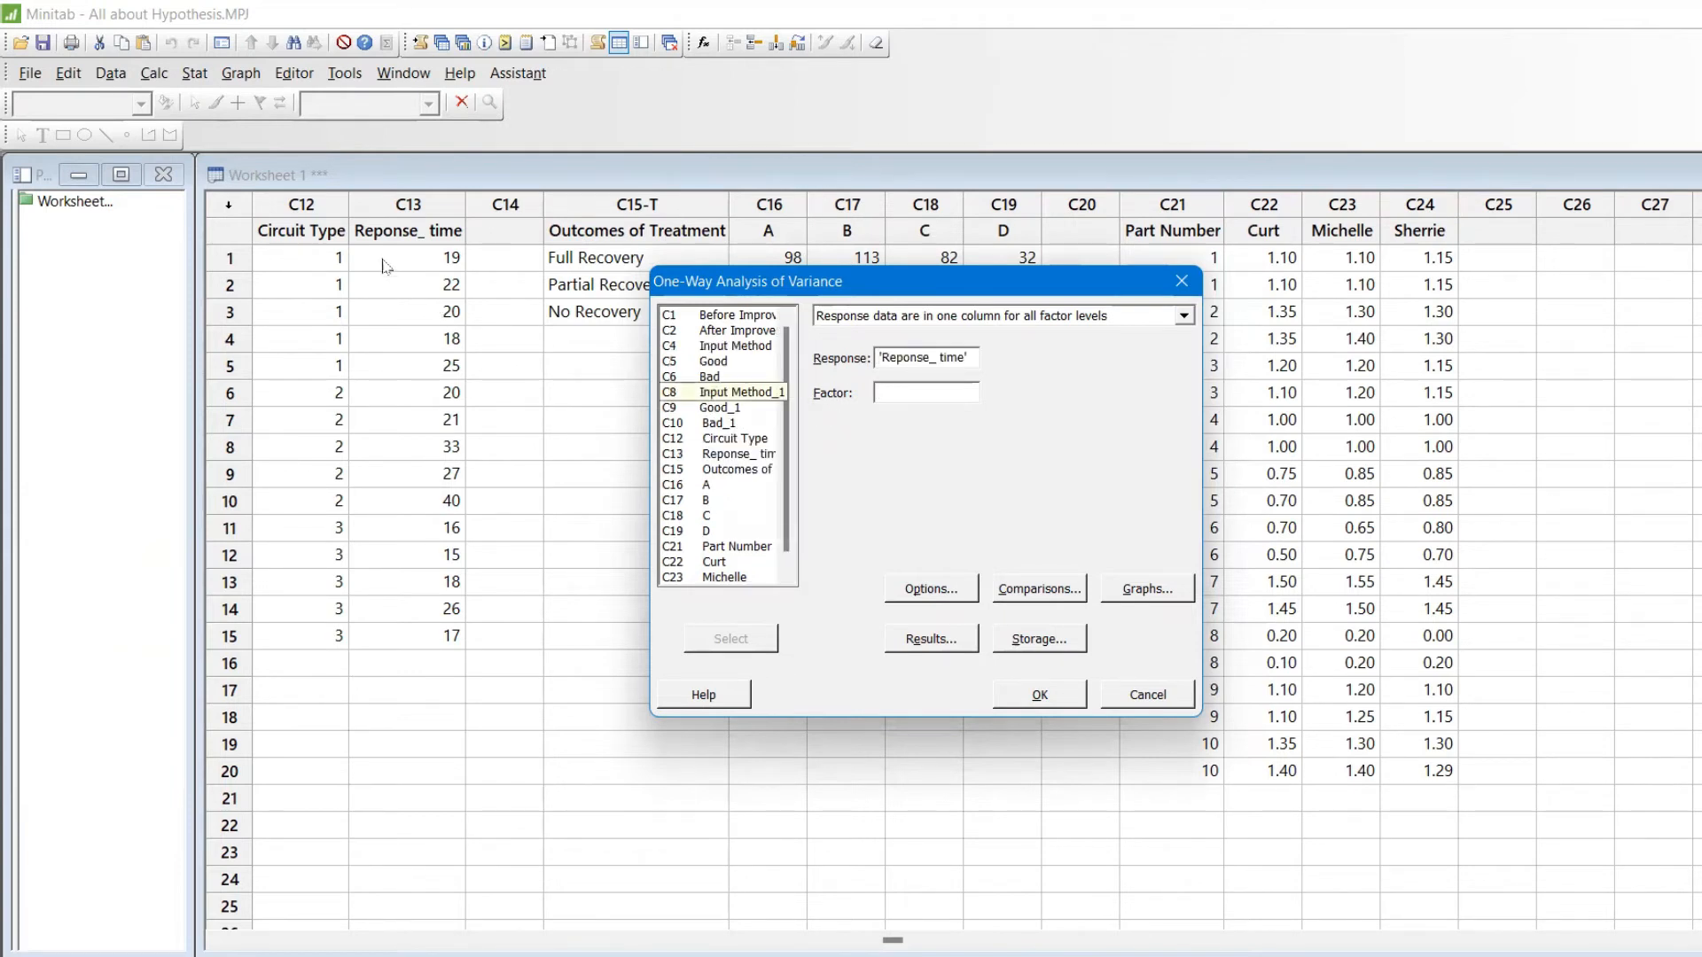
double_click(732, 437)
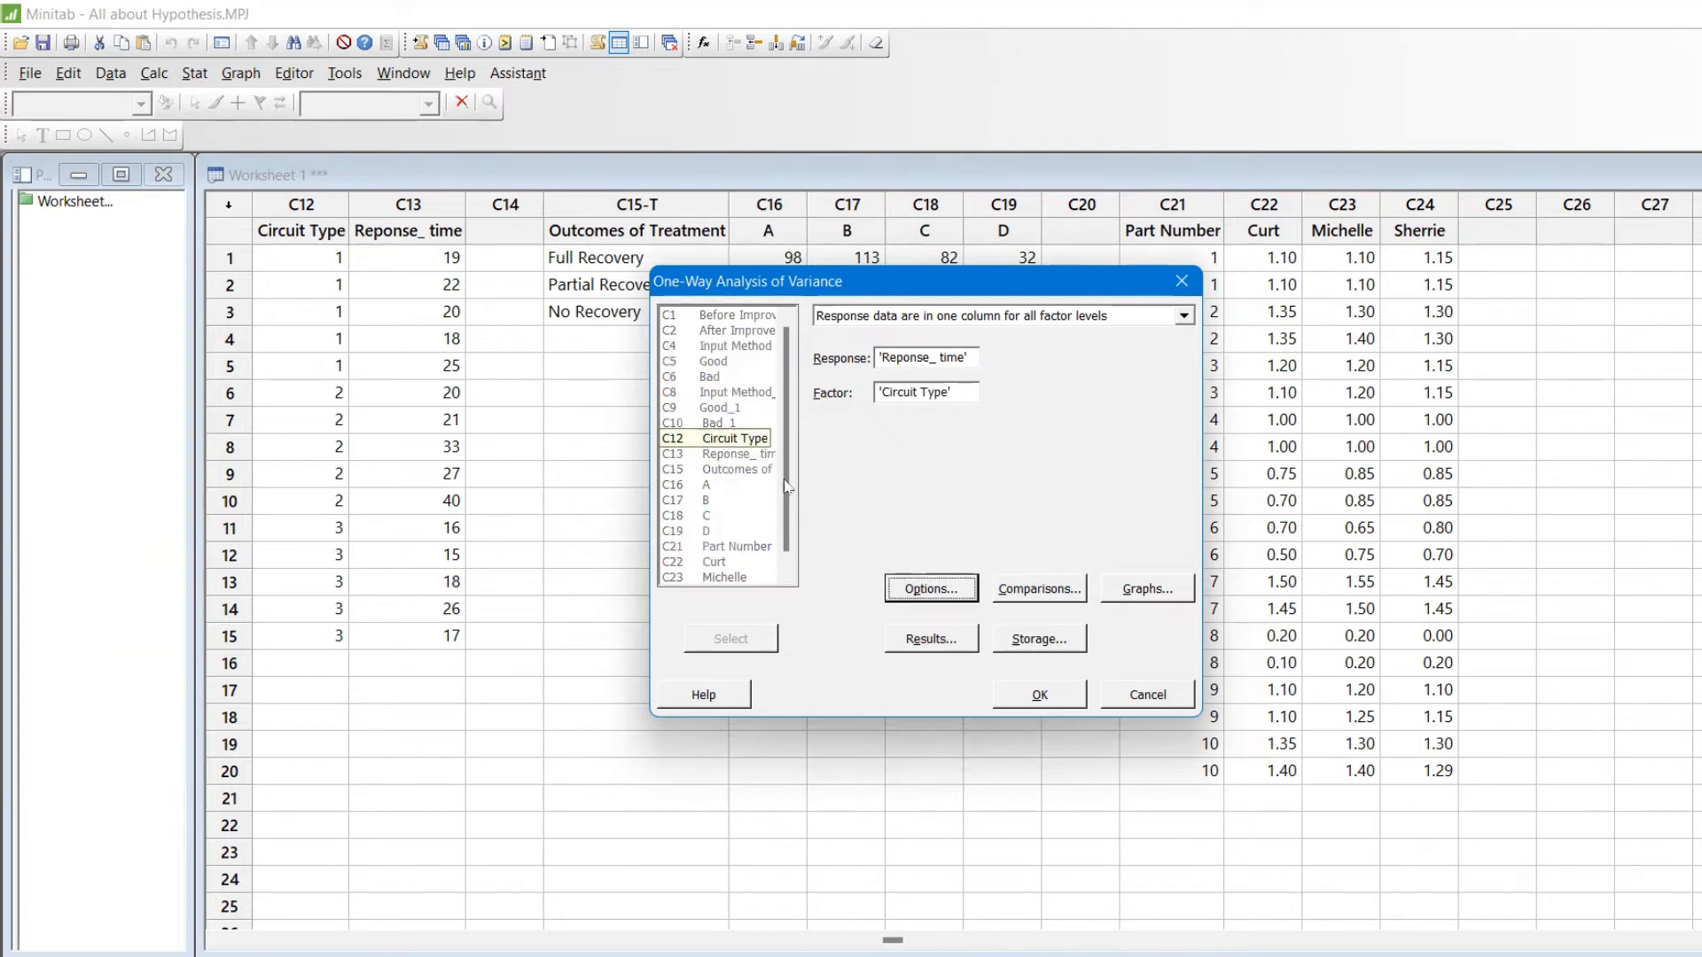
Run the One-Way ANOVA assuming equal variances, with a 95 confidence level and a two-sided confidence interval.
click(942, 596)
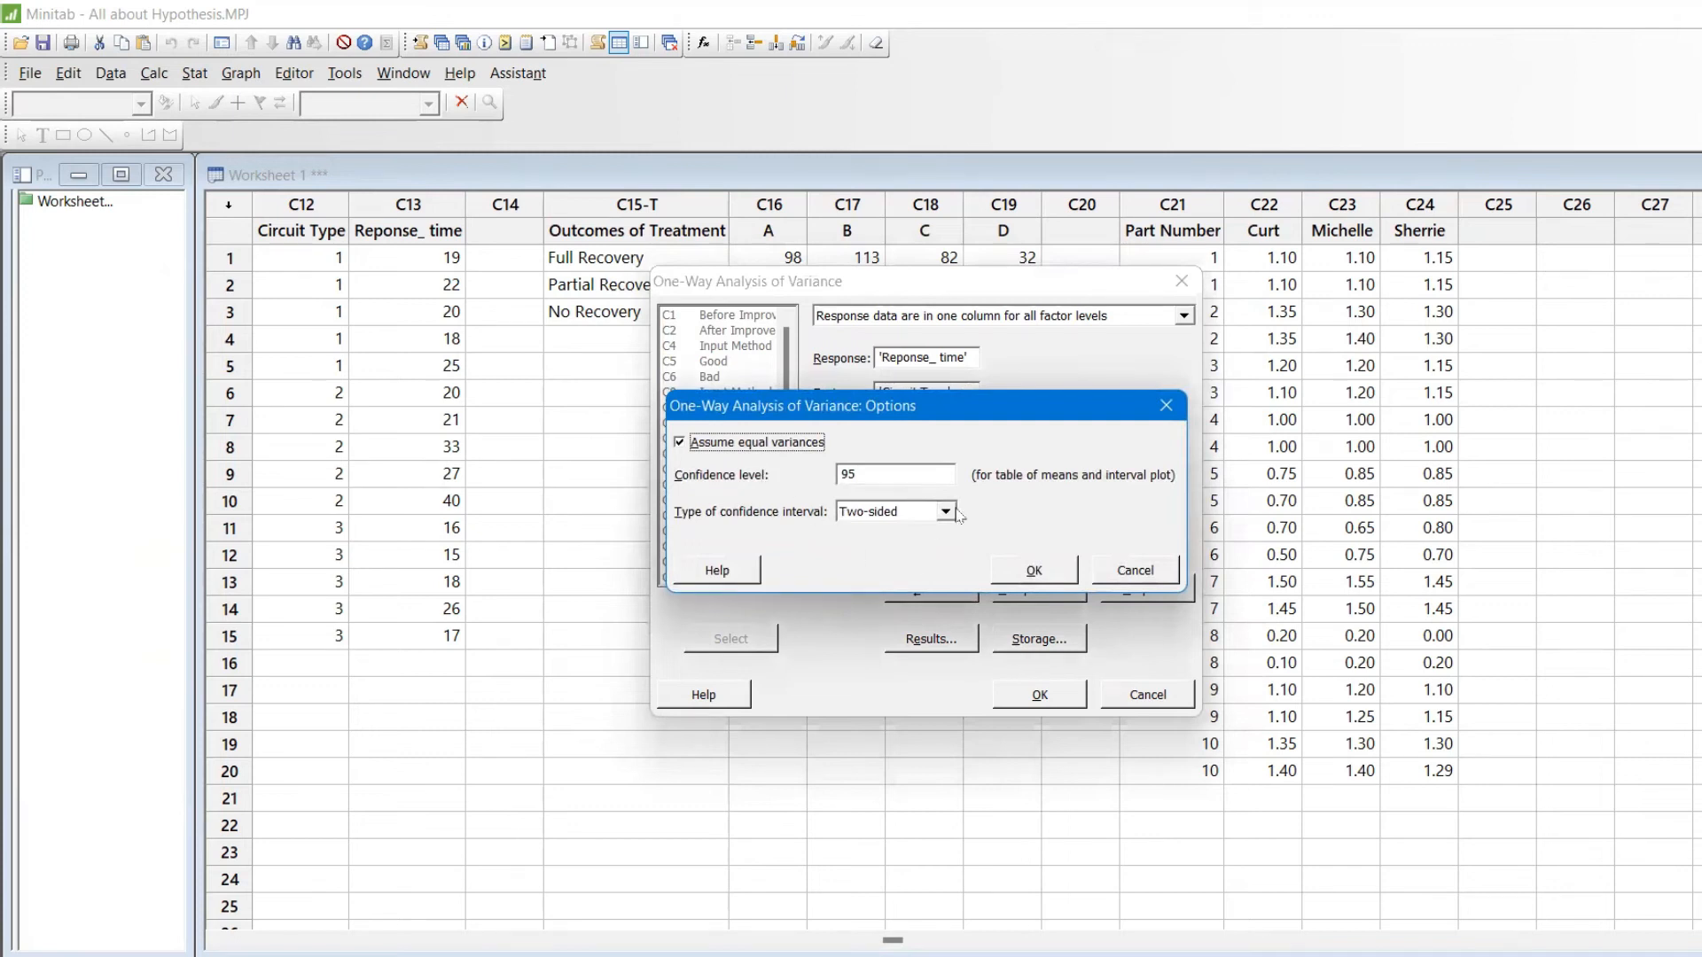
click(1008, 569)
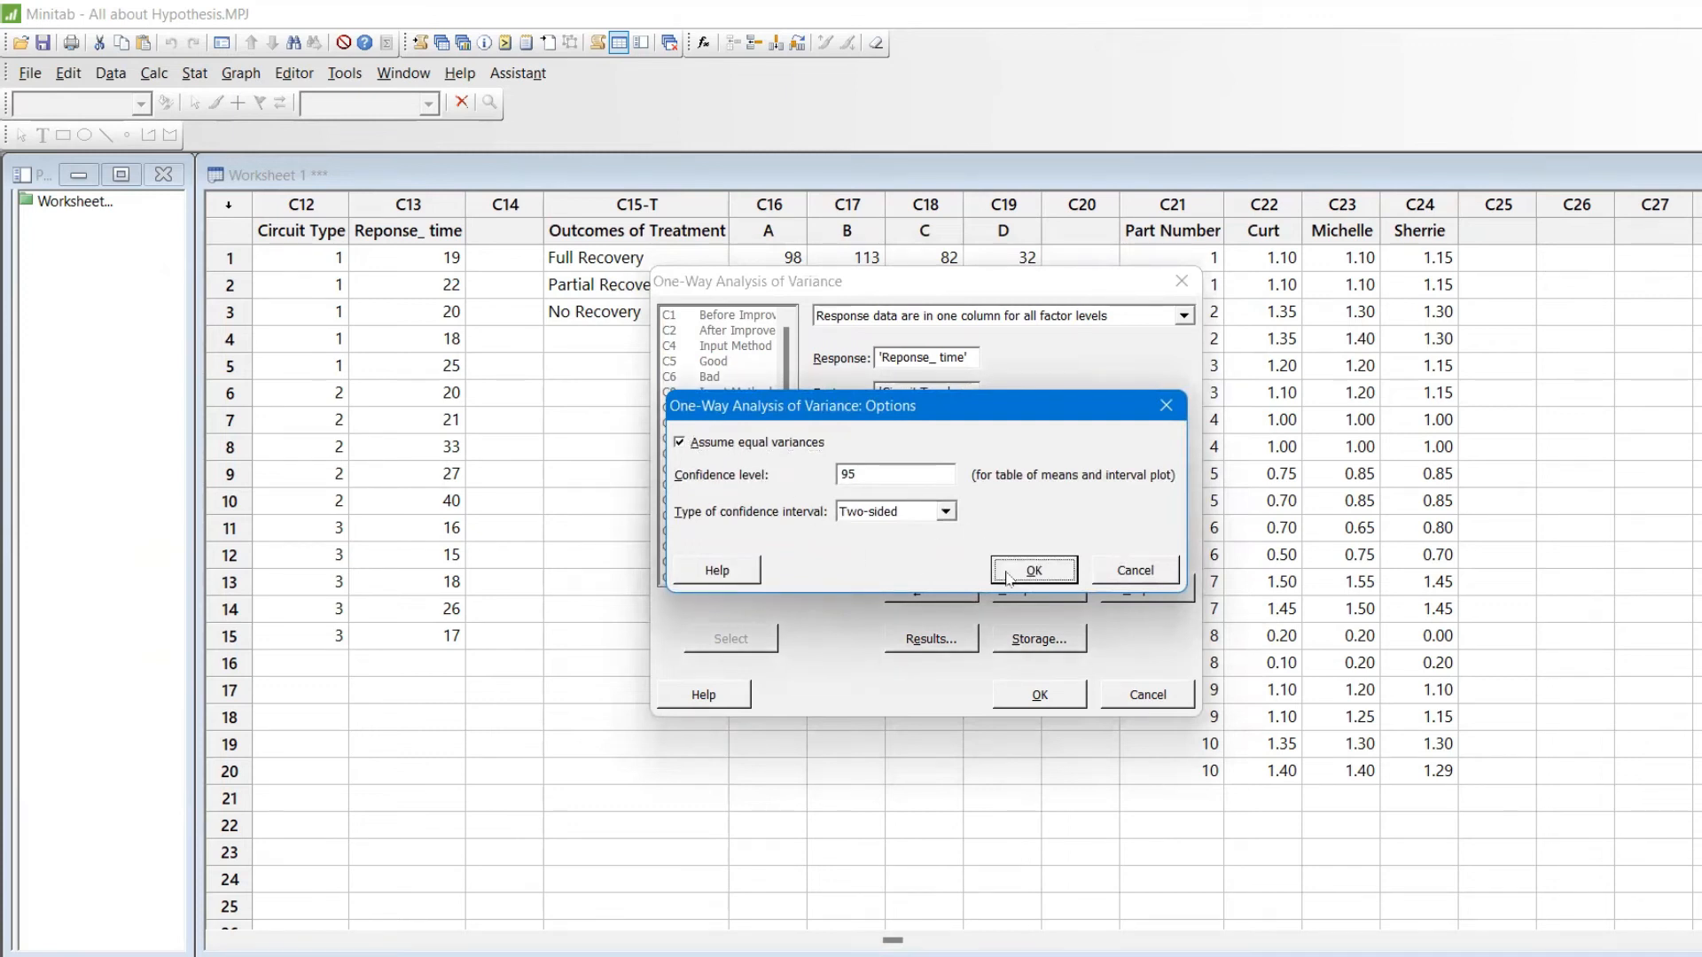
click(1021, 695)
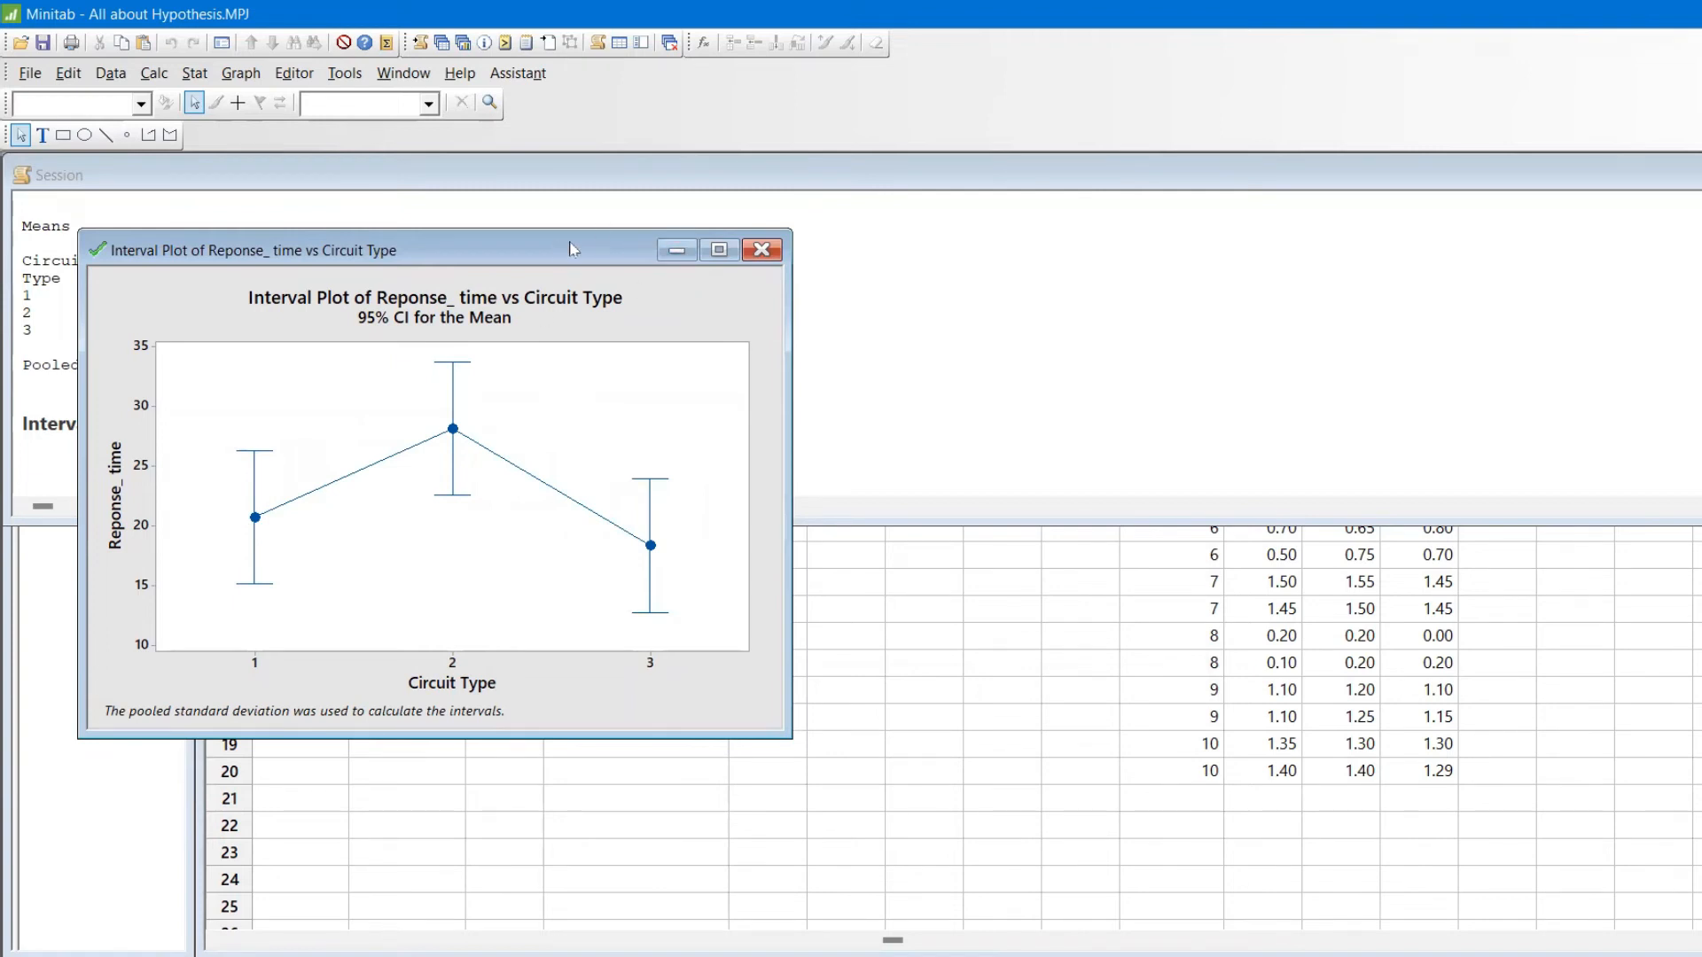
Move the interval plot clear of the means table and inspect each circuit type's mean and interval limits.
drag(572, 249, 989, 184)
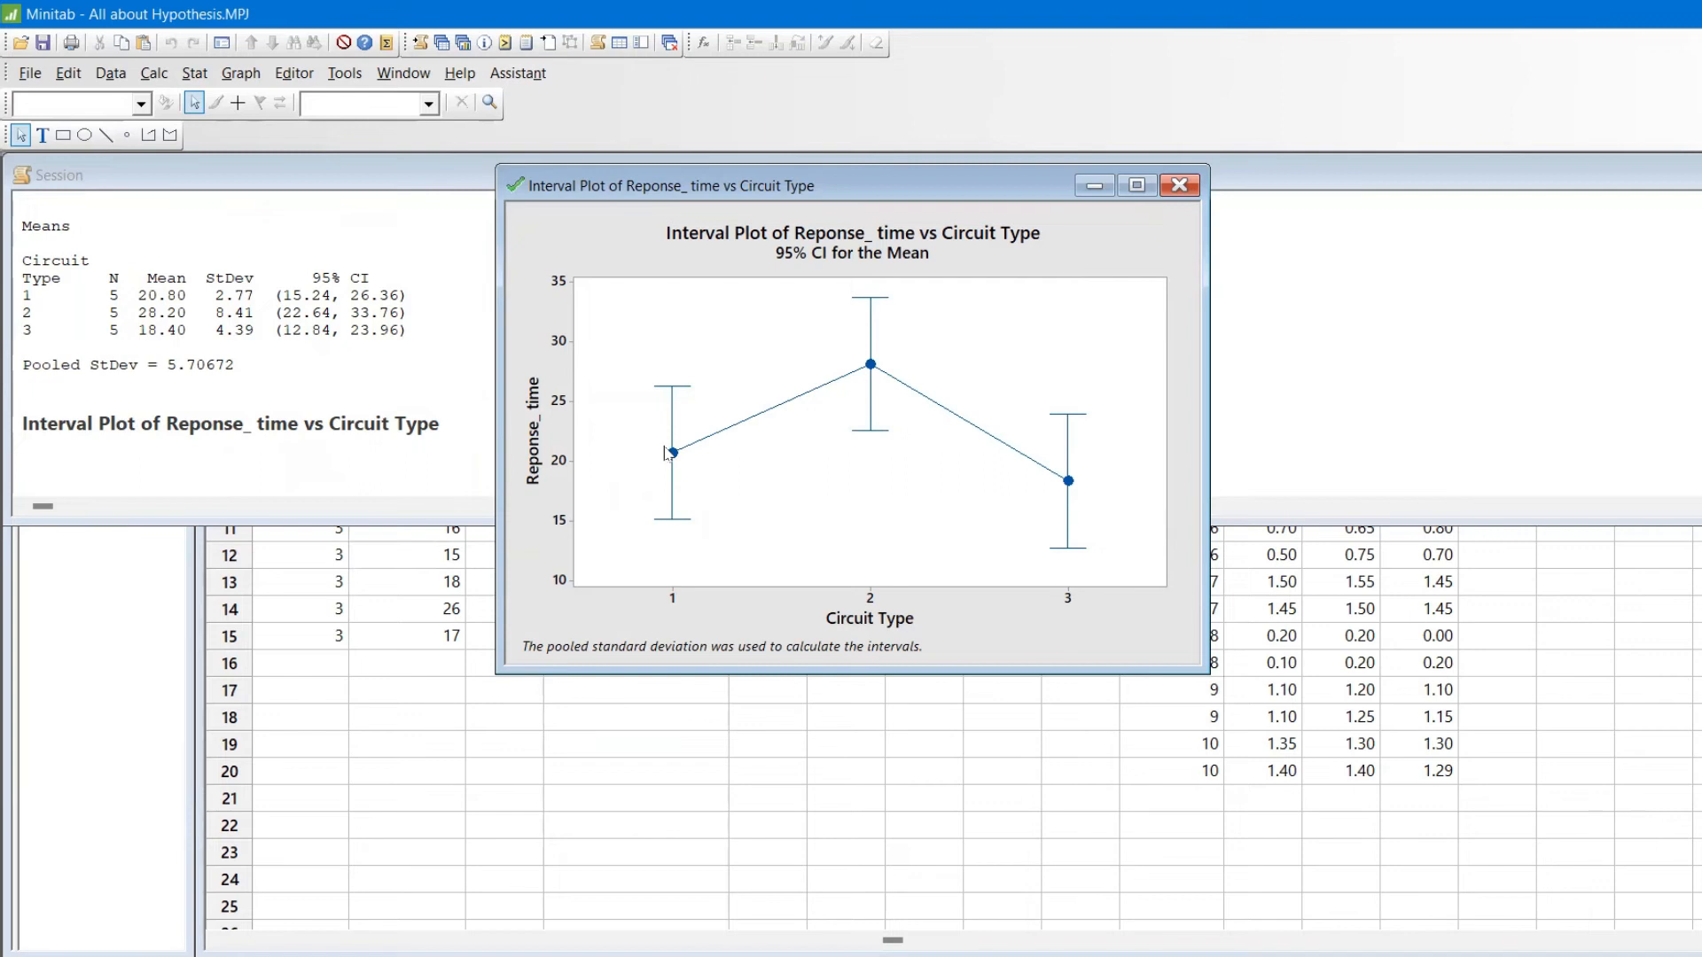
mouse_move(673, 456)
mouse_move(869, 375)
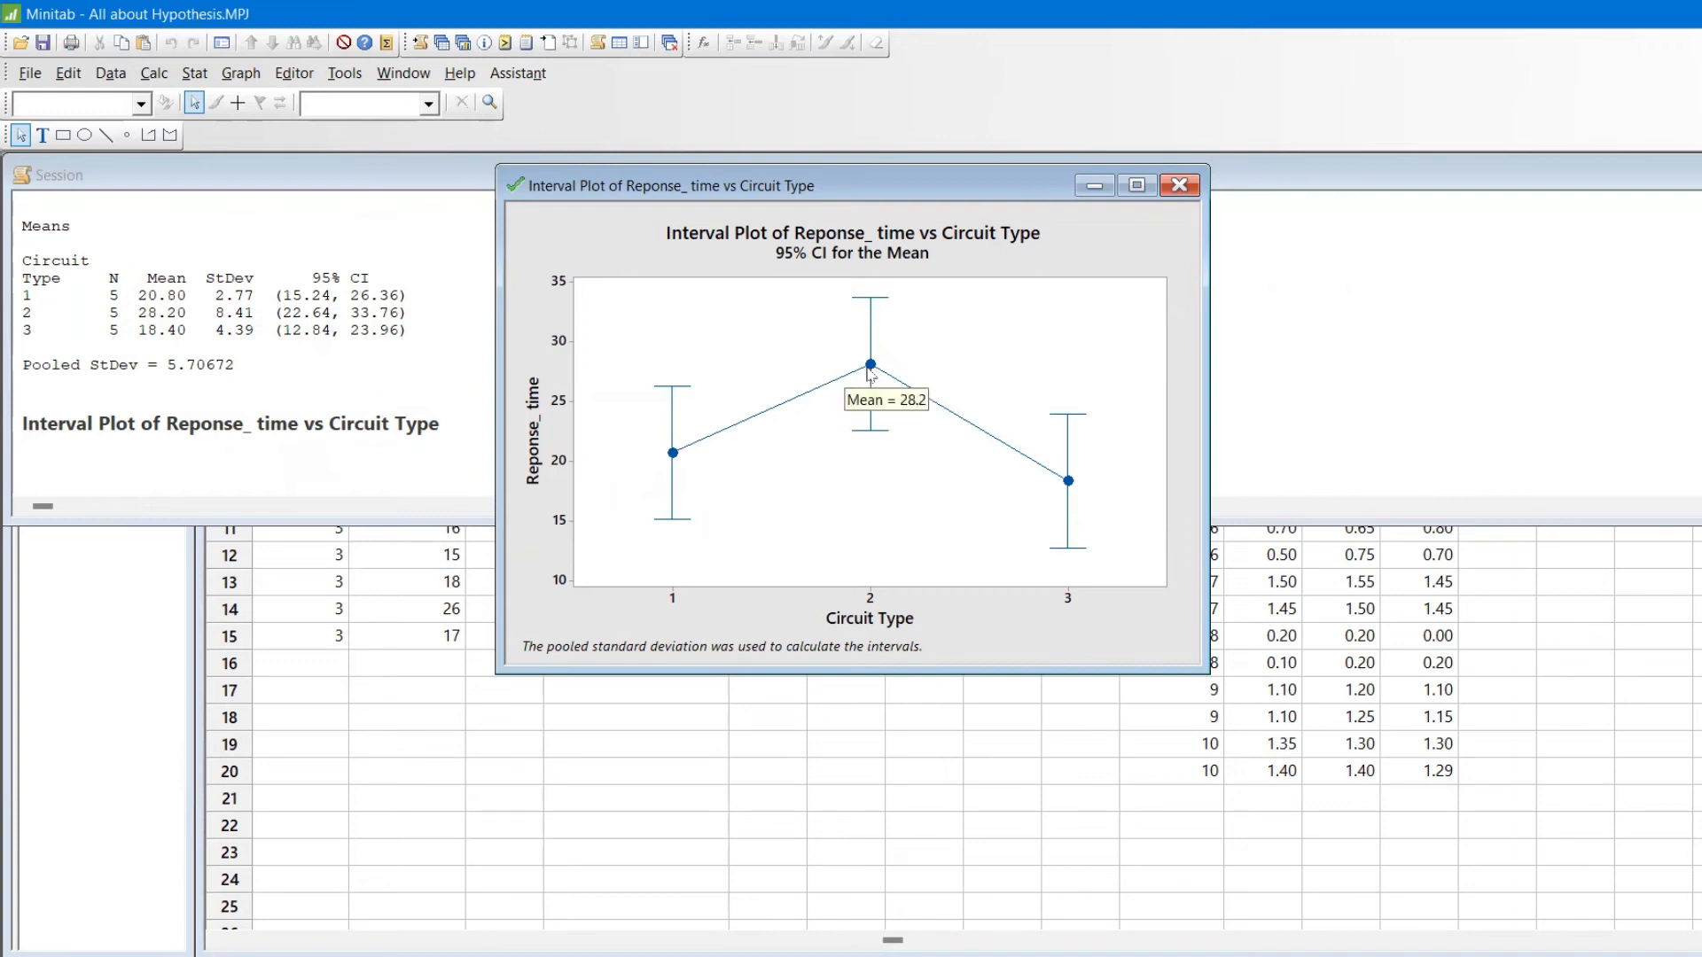
mouse_move(1067, 484)
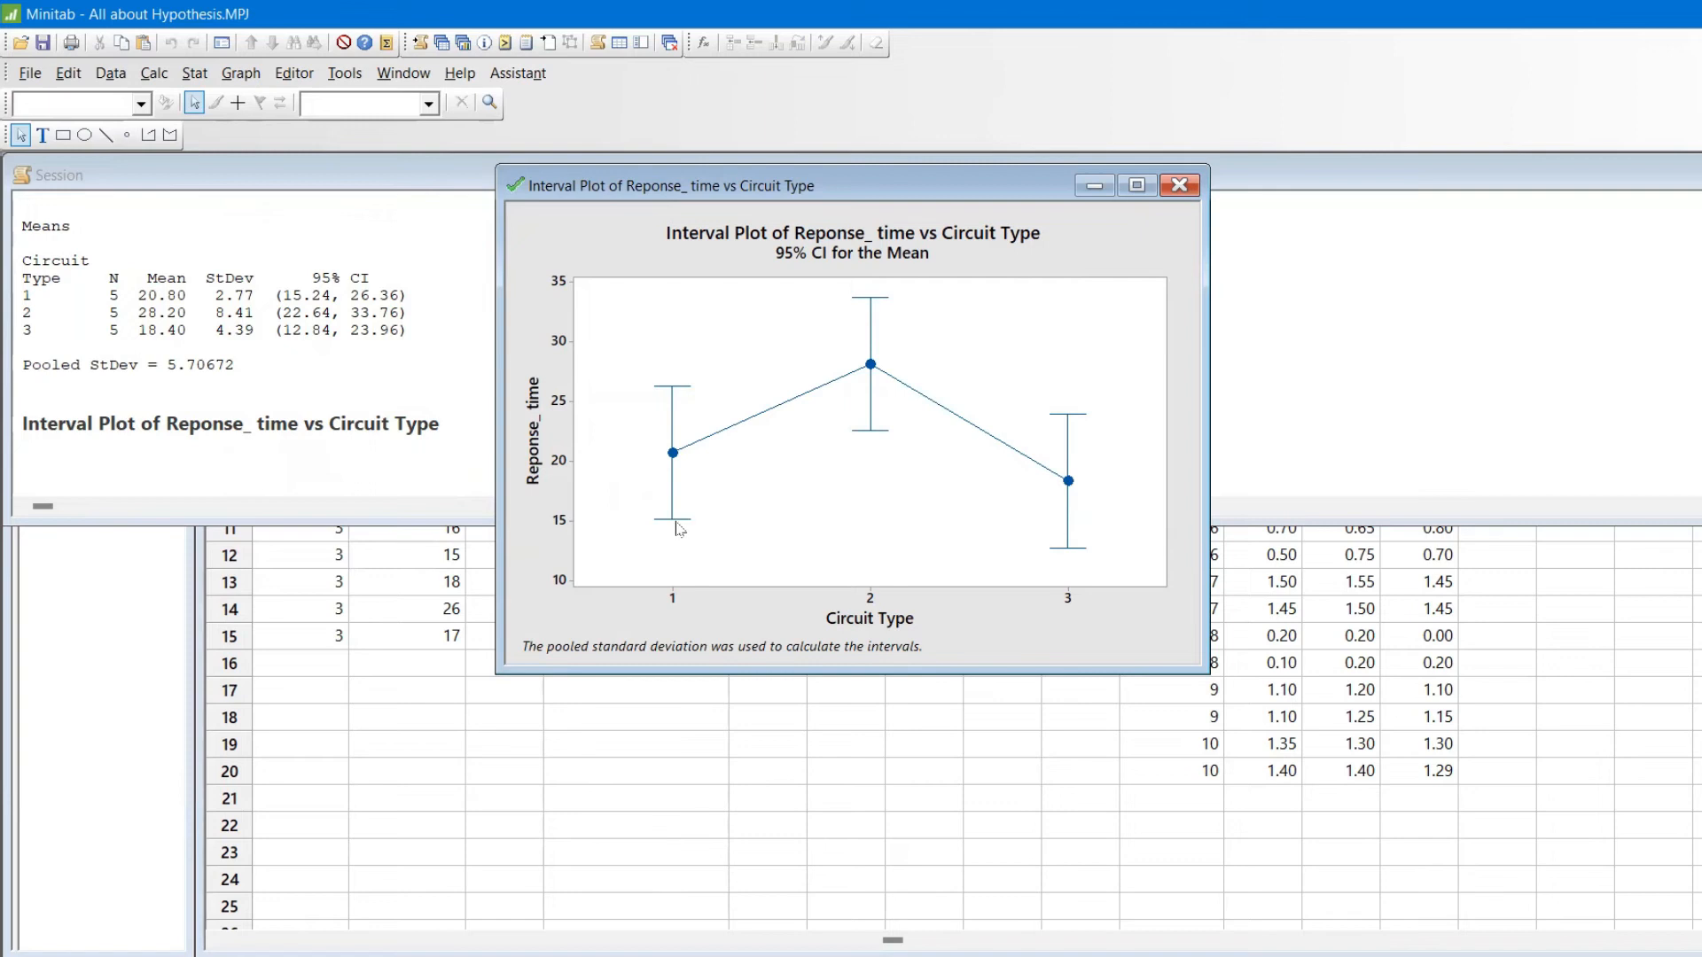
mouse_move(679, 528)
mouse_move(877, 439)
mouse_move(1069, 519)
Move the plot away from the session output and highlight the Circuit Type P-Value in the Analysis of Variance table.
drag(926, 185, 946, 463)
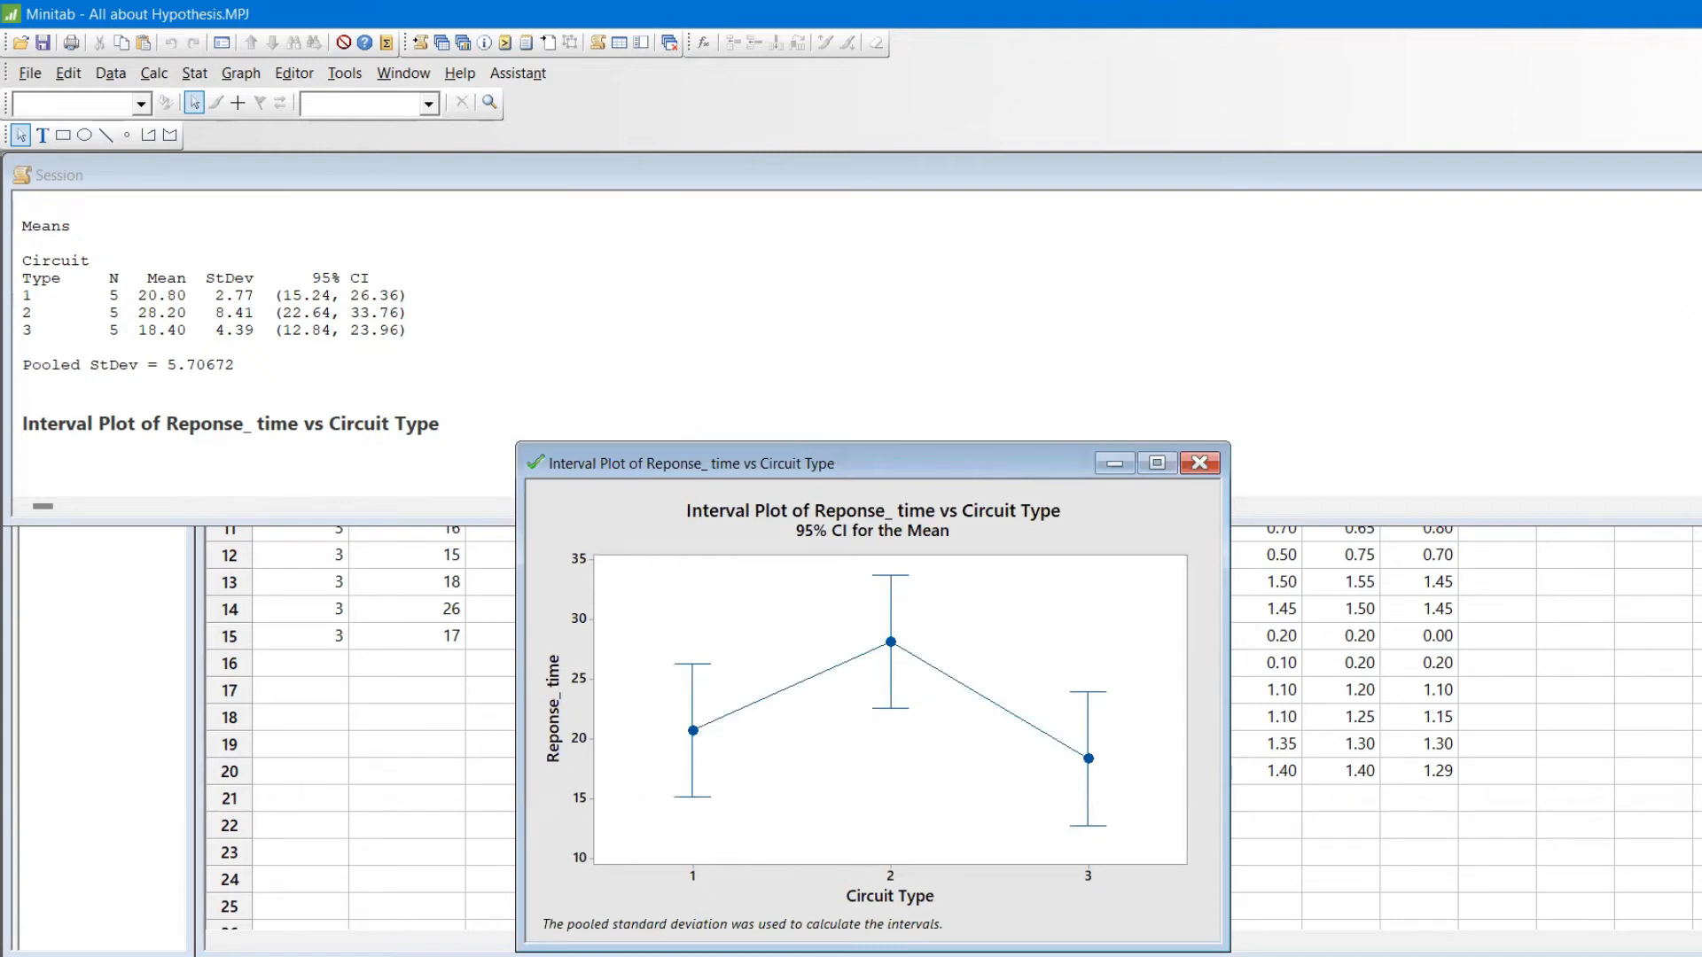
click(824, 381)
scroll(824, 381, up, 5)
scroll(1170, 284, up, 2)
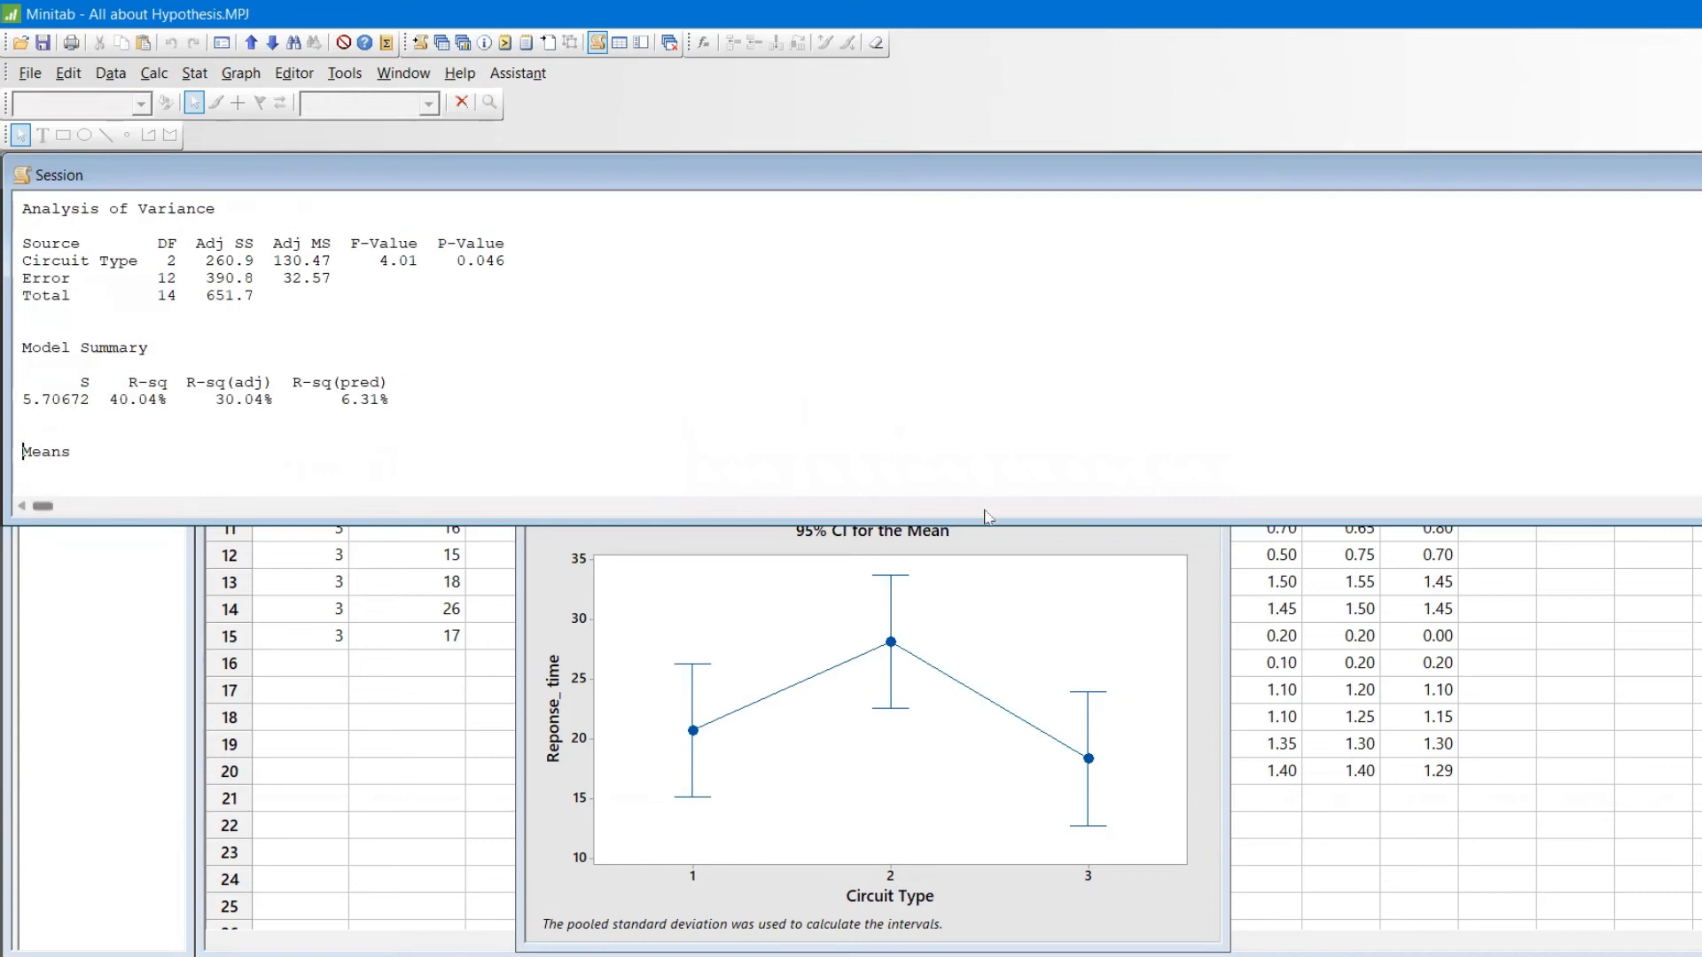
click(509, 261)
drag(510, 260, 436, 261)
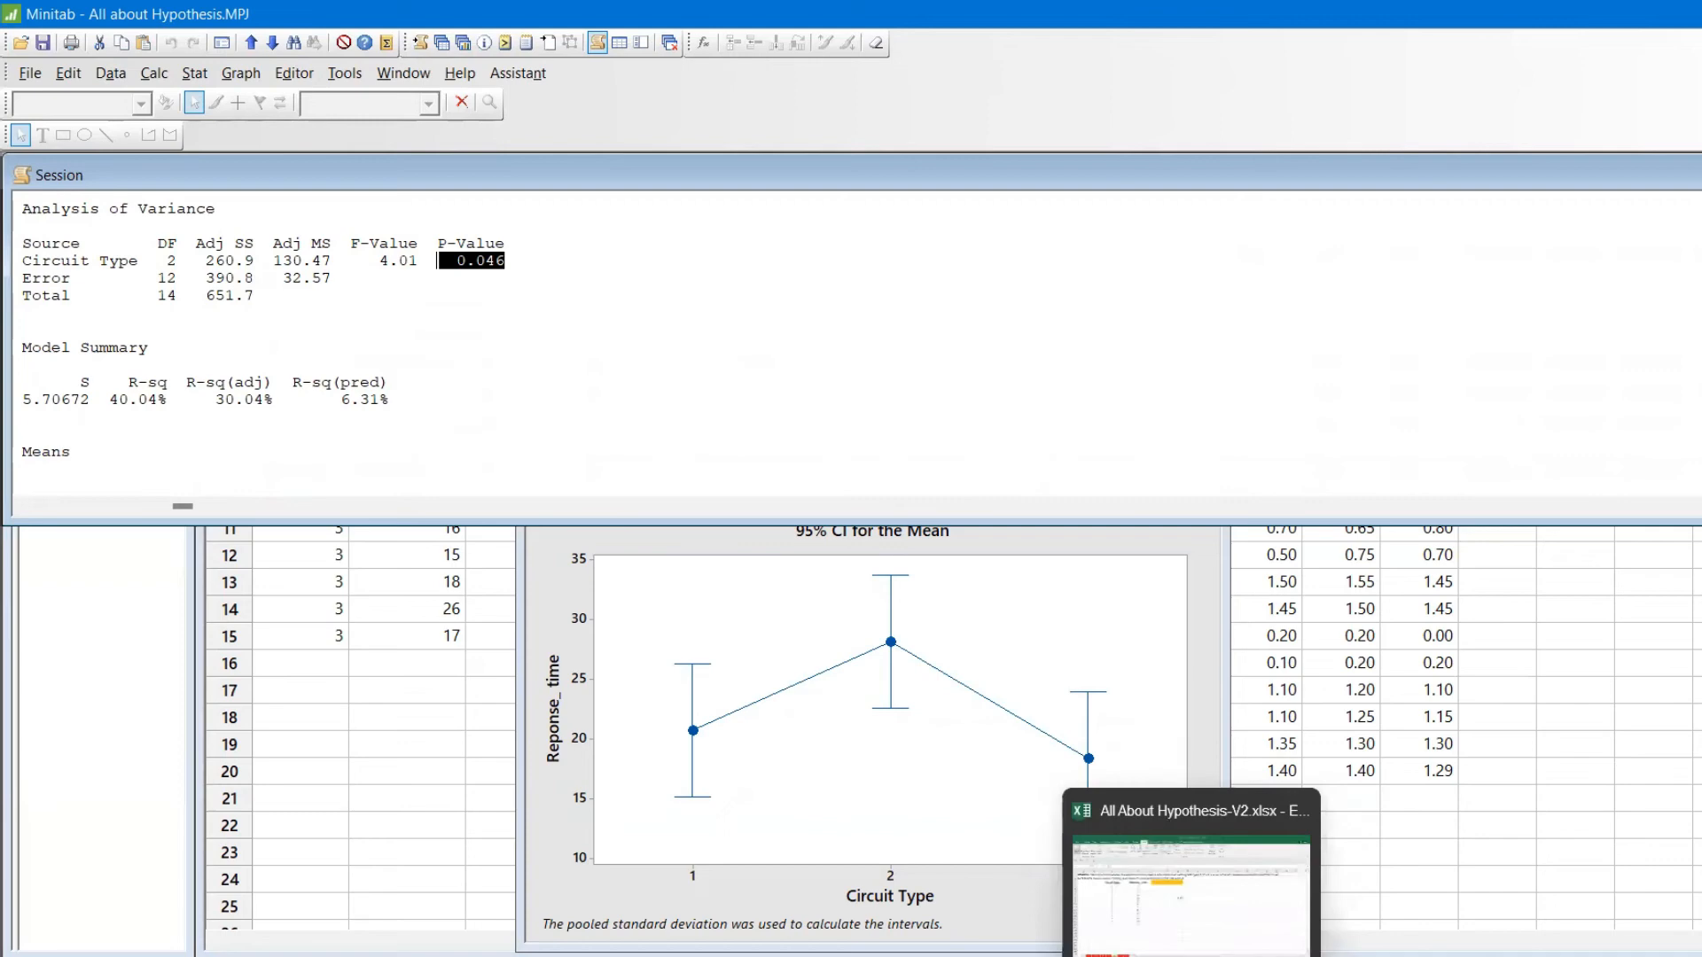
Switch back to Excel and enter the p value 0.046 in G10 of sheet H4.
click(1155, 948)
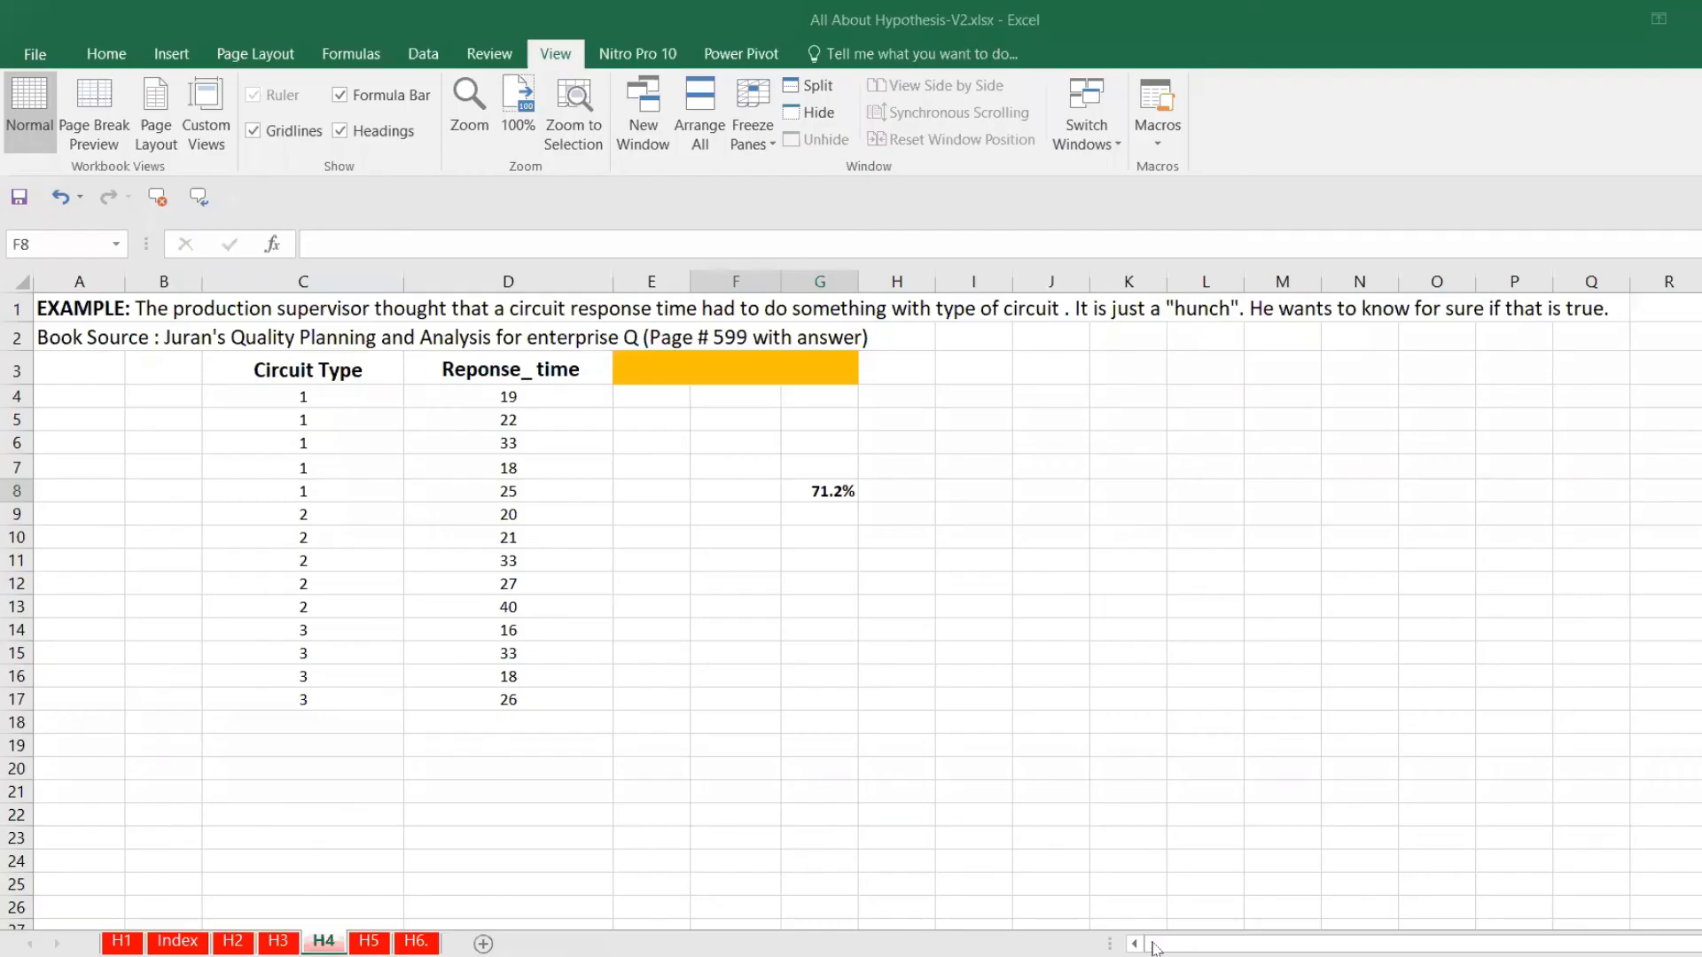
click(809, 550)
text(0.046)
key(Return)
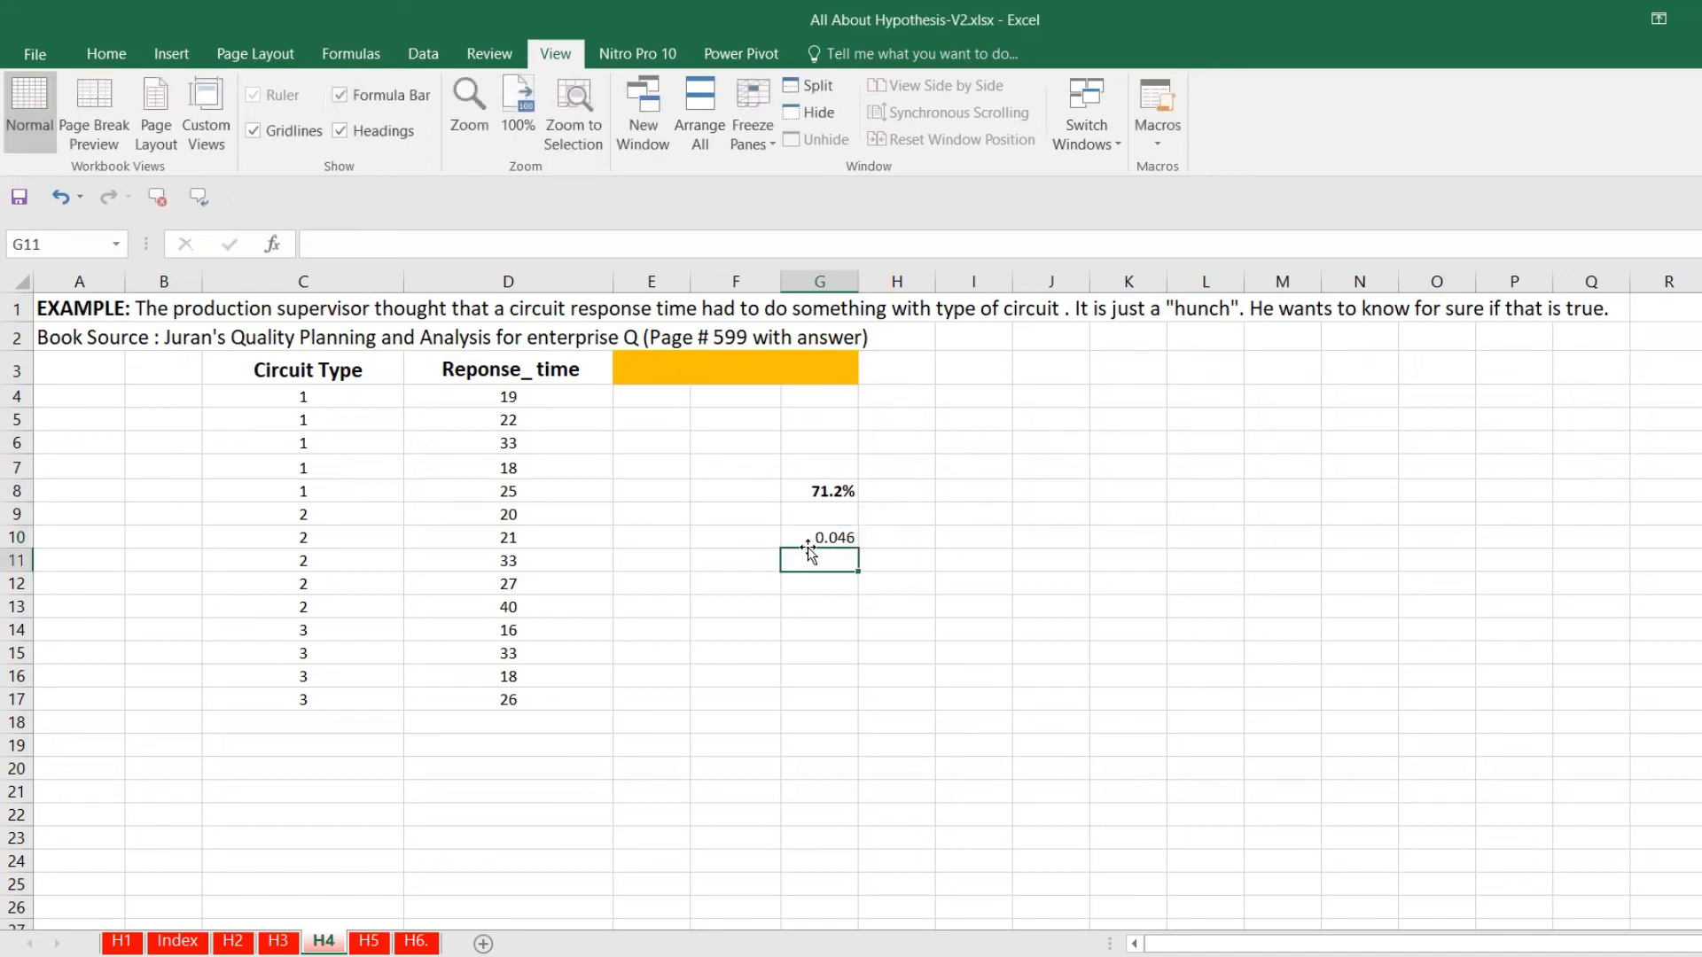
Format the p value in G10 of sheet H4 as a percentage with one decimal place.
click(807, 544)
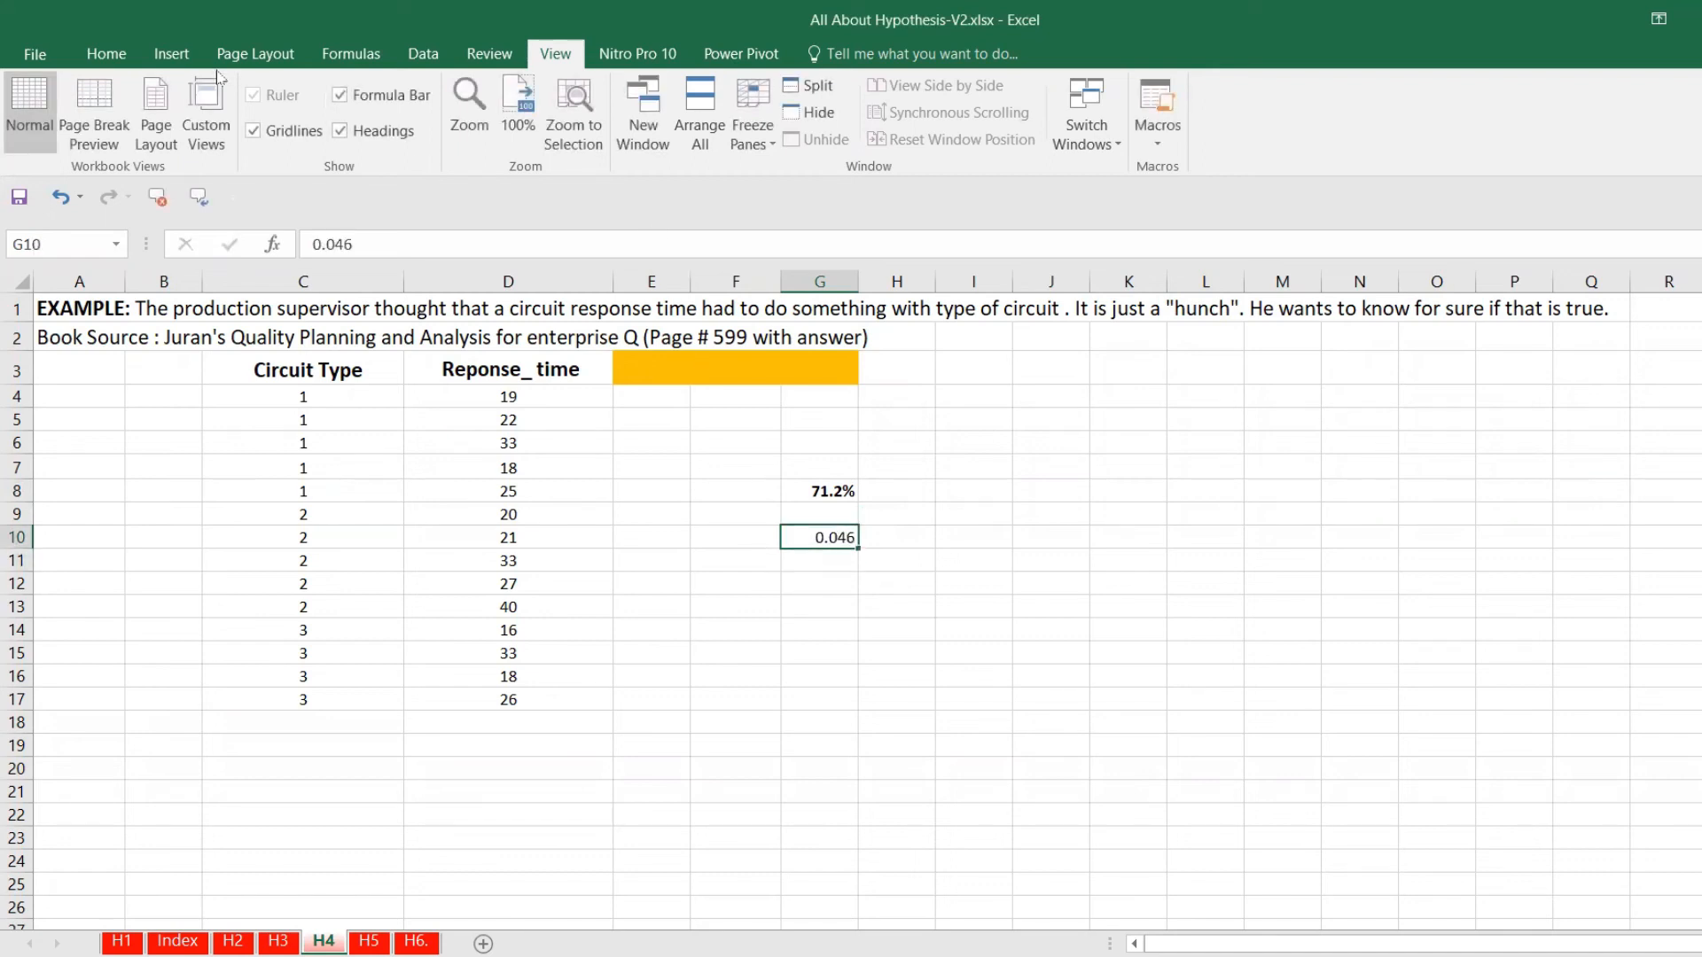
click(106, 55)
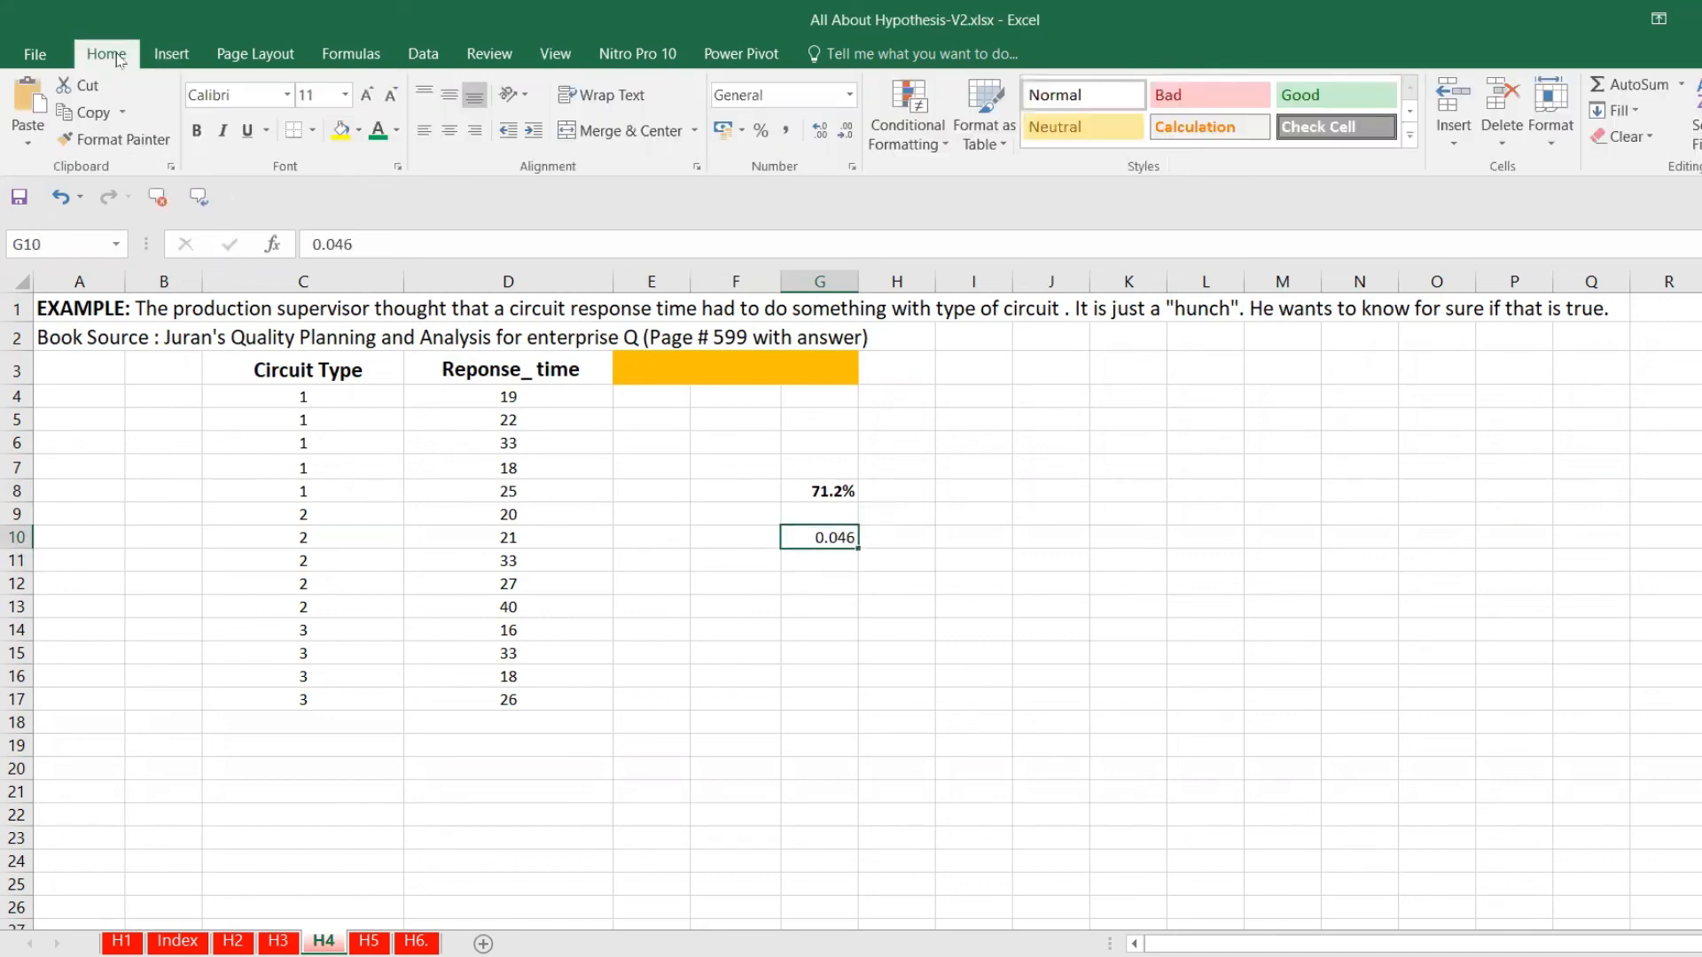
click(760, 132)
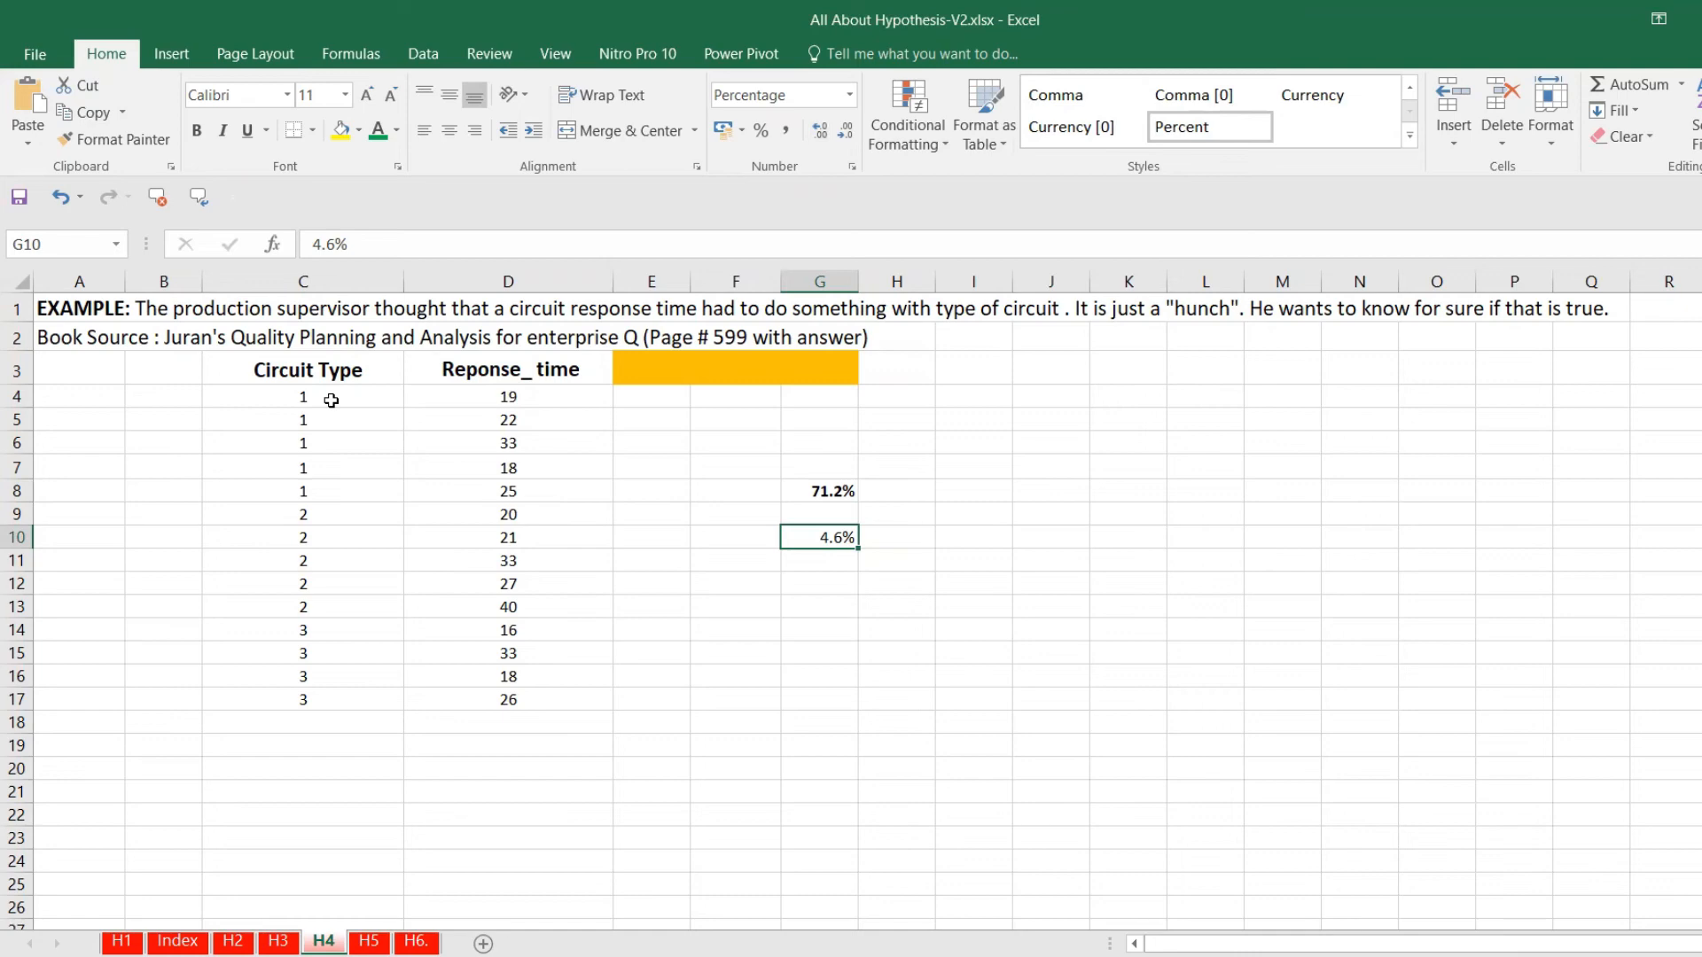
Switch to Minitab and minimize the session output and interval plot to uncover the worksheet.
key(alt+Tab)
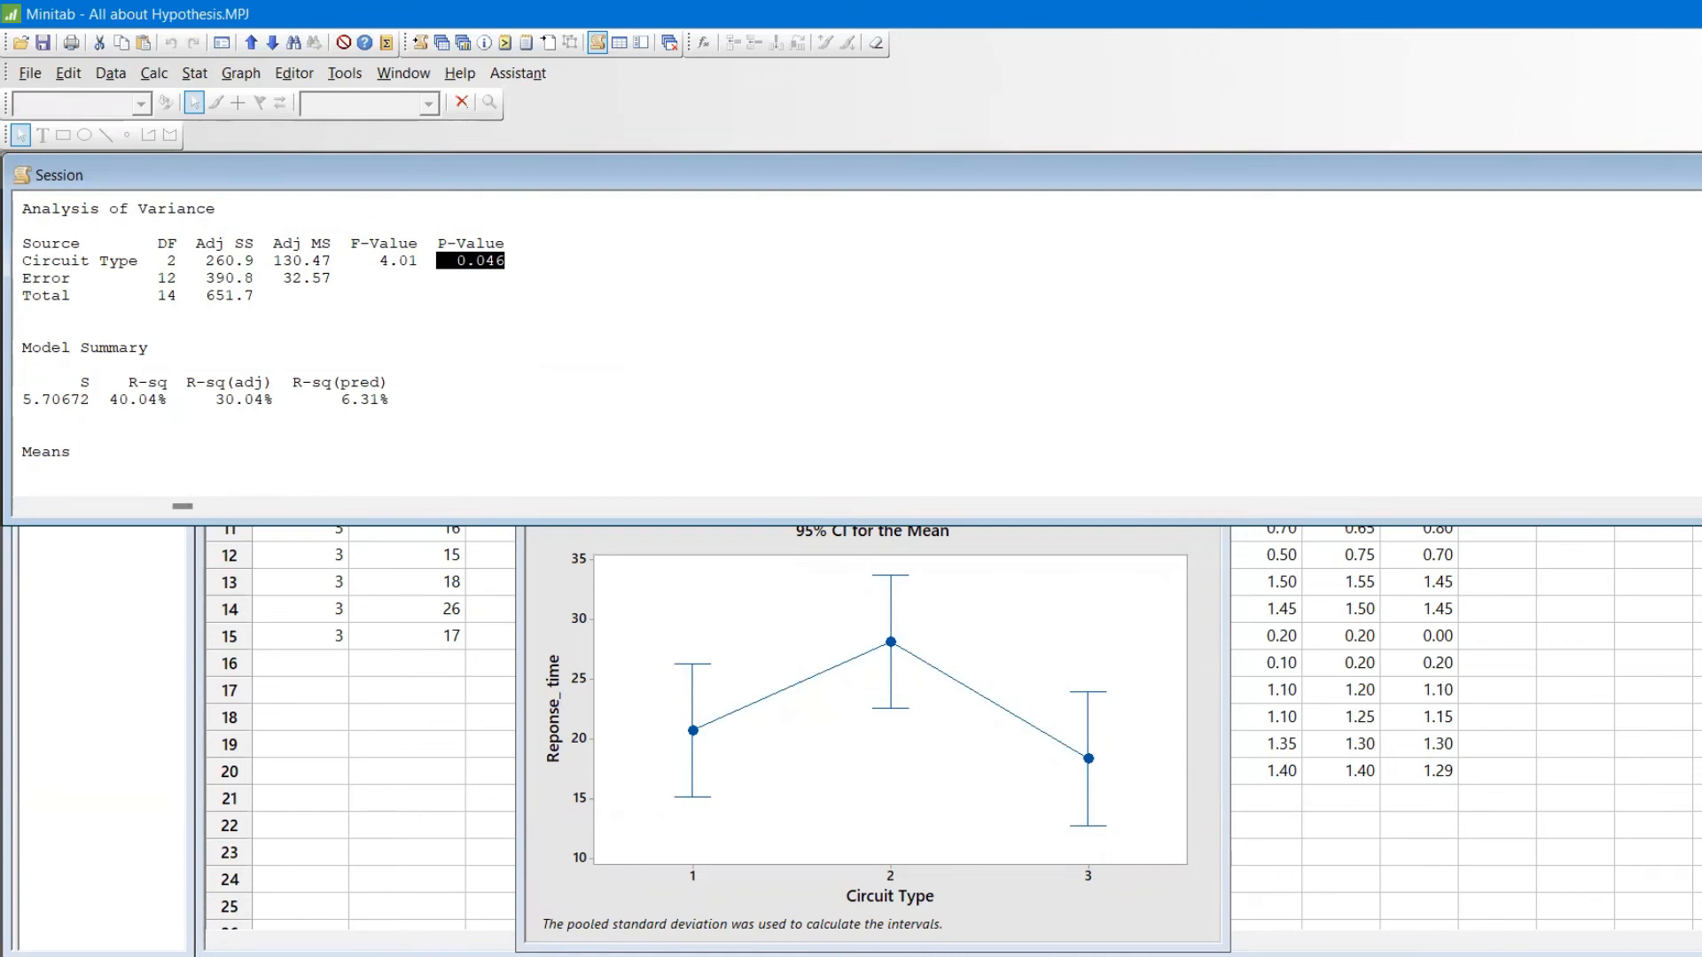
click(1700, 174)
key(alt+Tab)
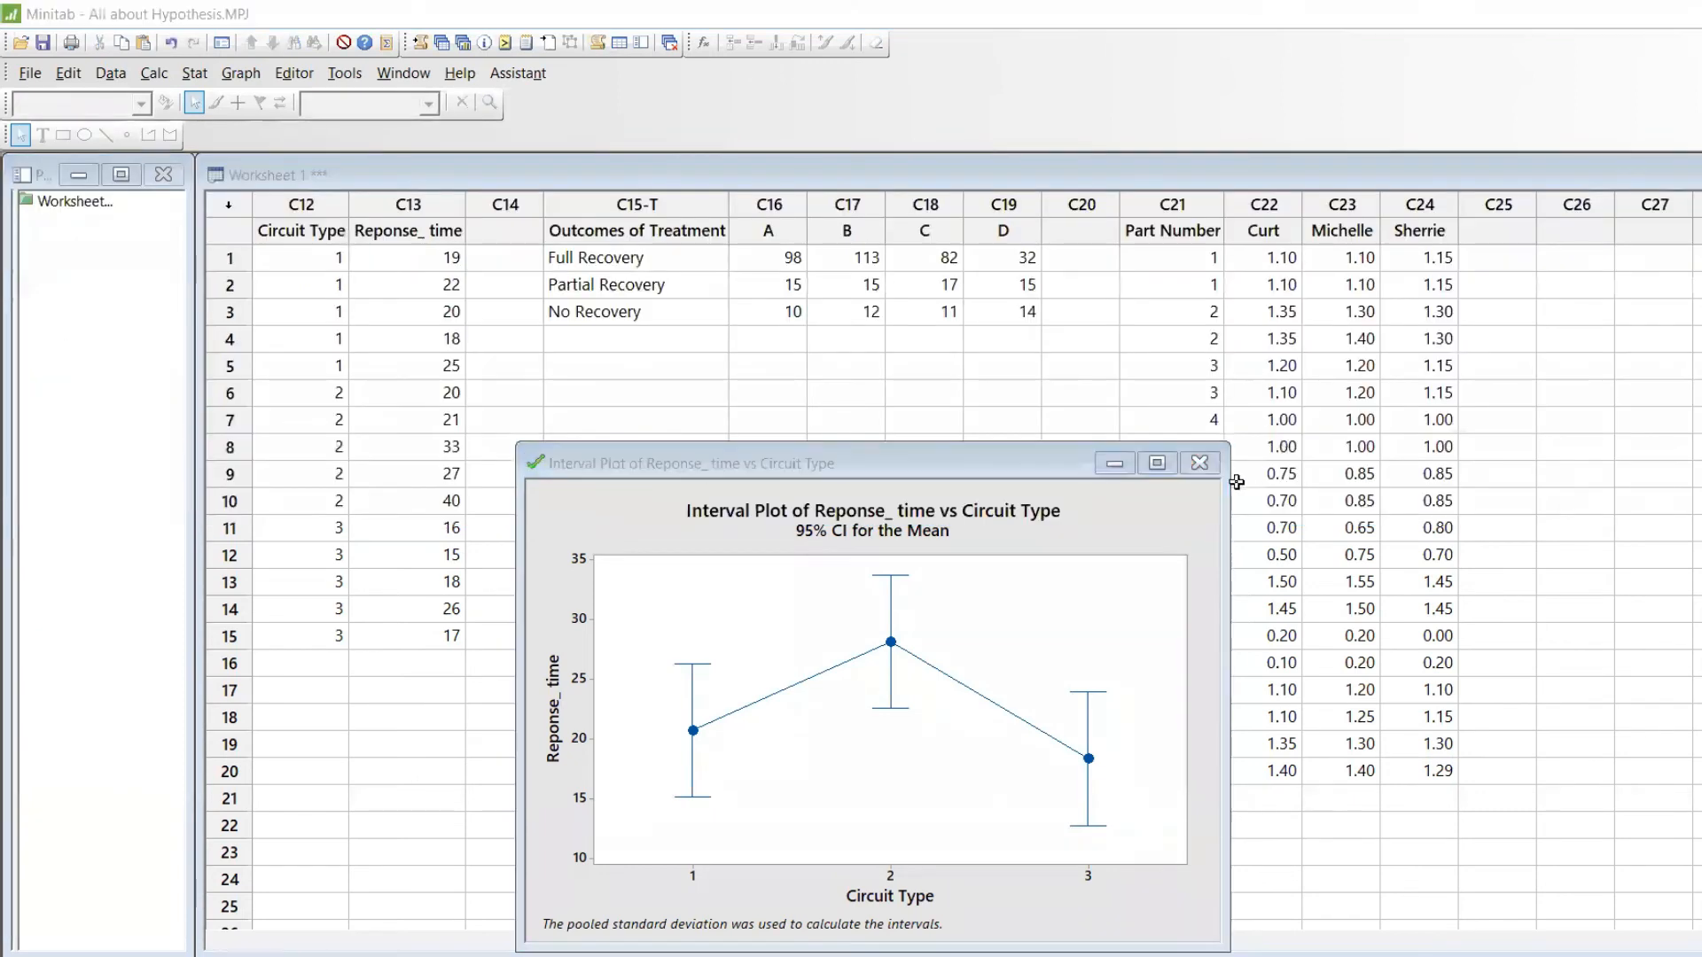
key(alt+Tab)
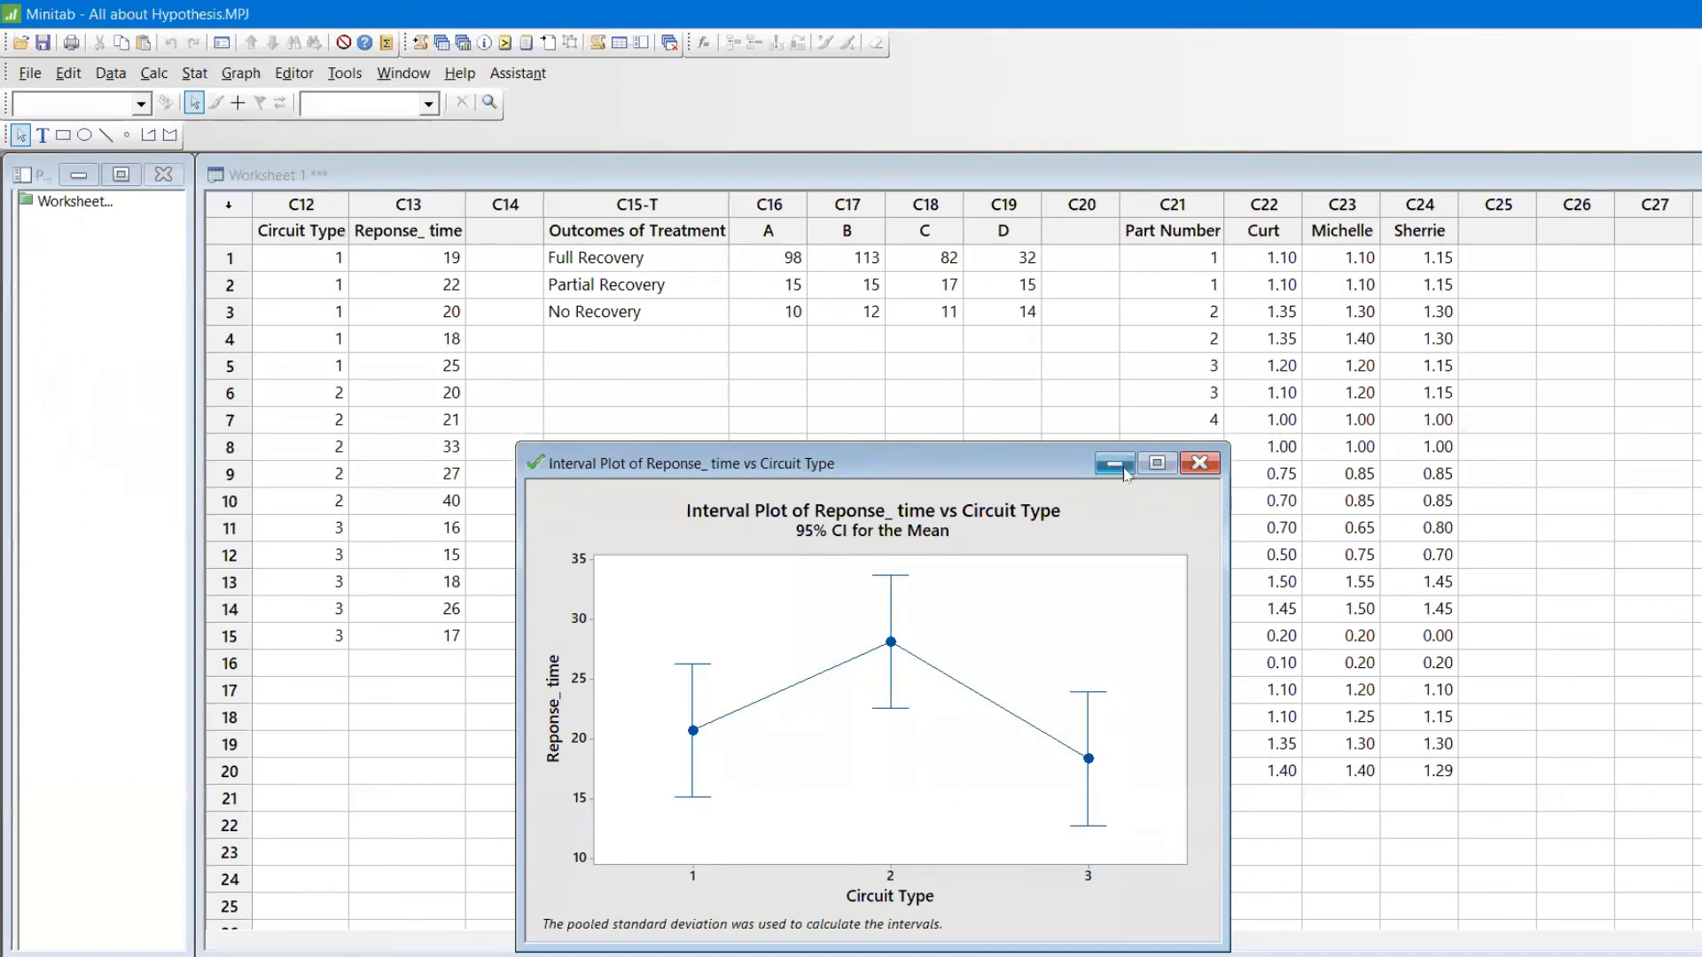
click(1114, 463)
Run Cross Tabulation and Chi-Square on the Outcomes of Treatment data as a summarized two-way table, using columns A-D and displaying counts.
drag(658, 232, 986, 307)
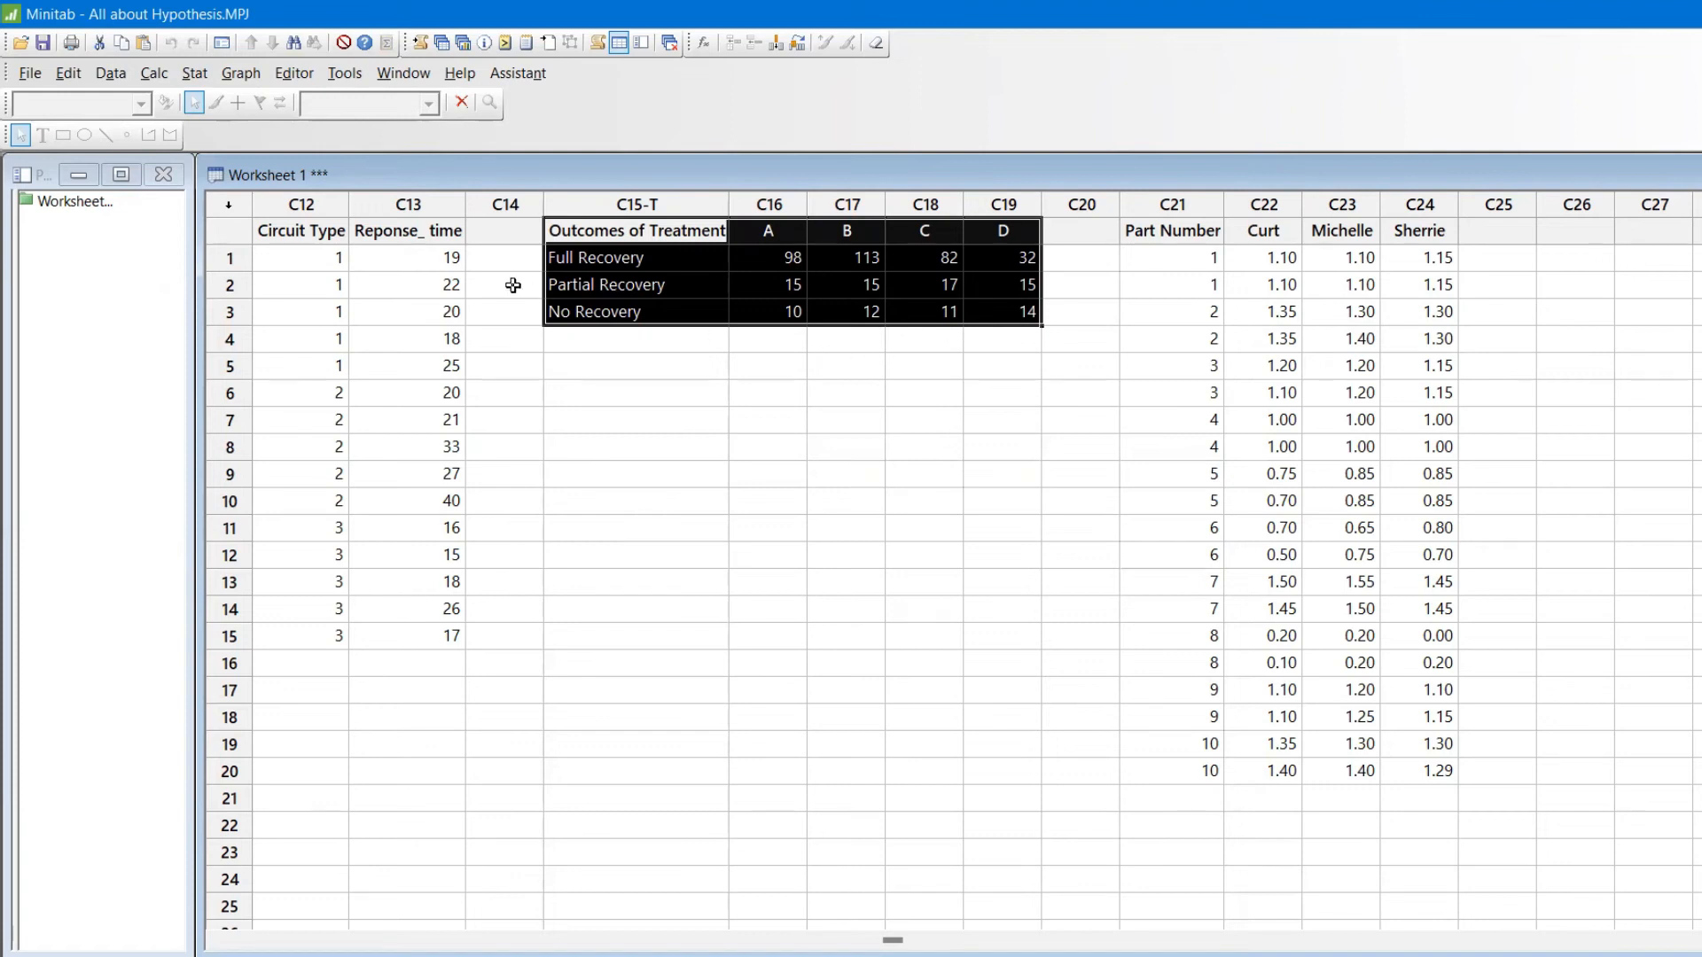
click(196, 86)
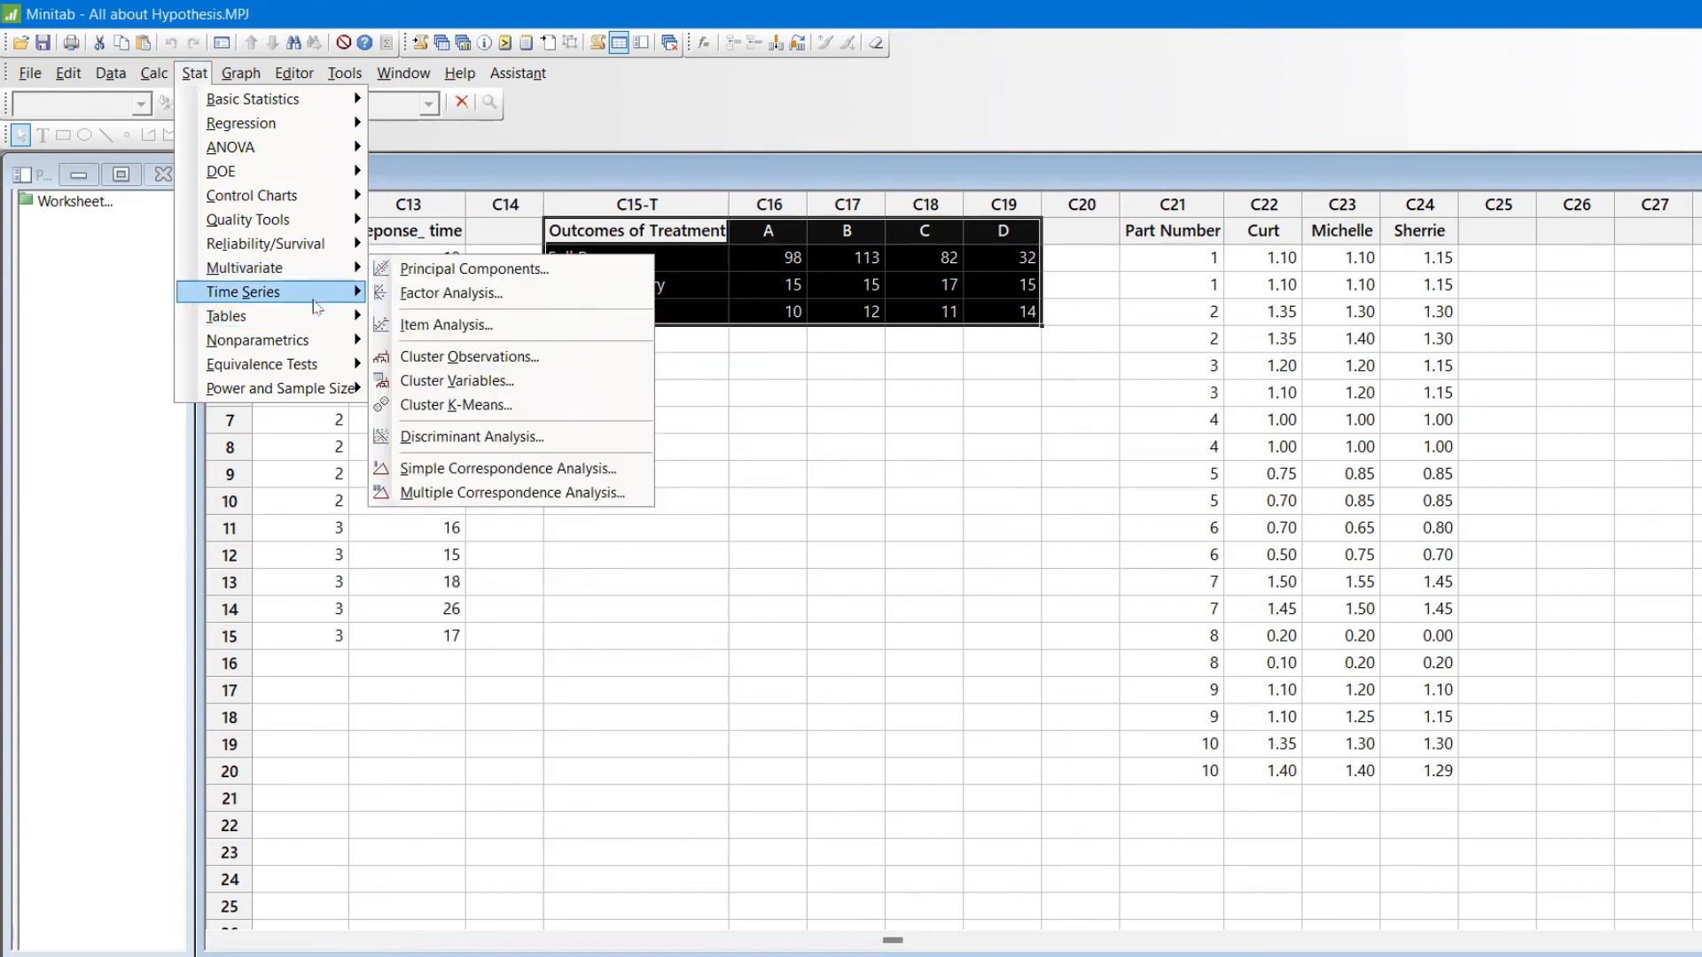
mouse_move(317, 318)
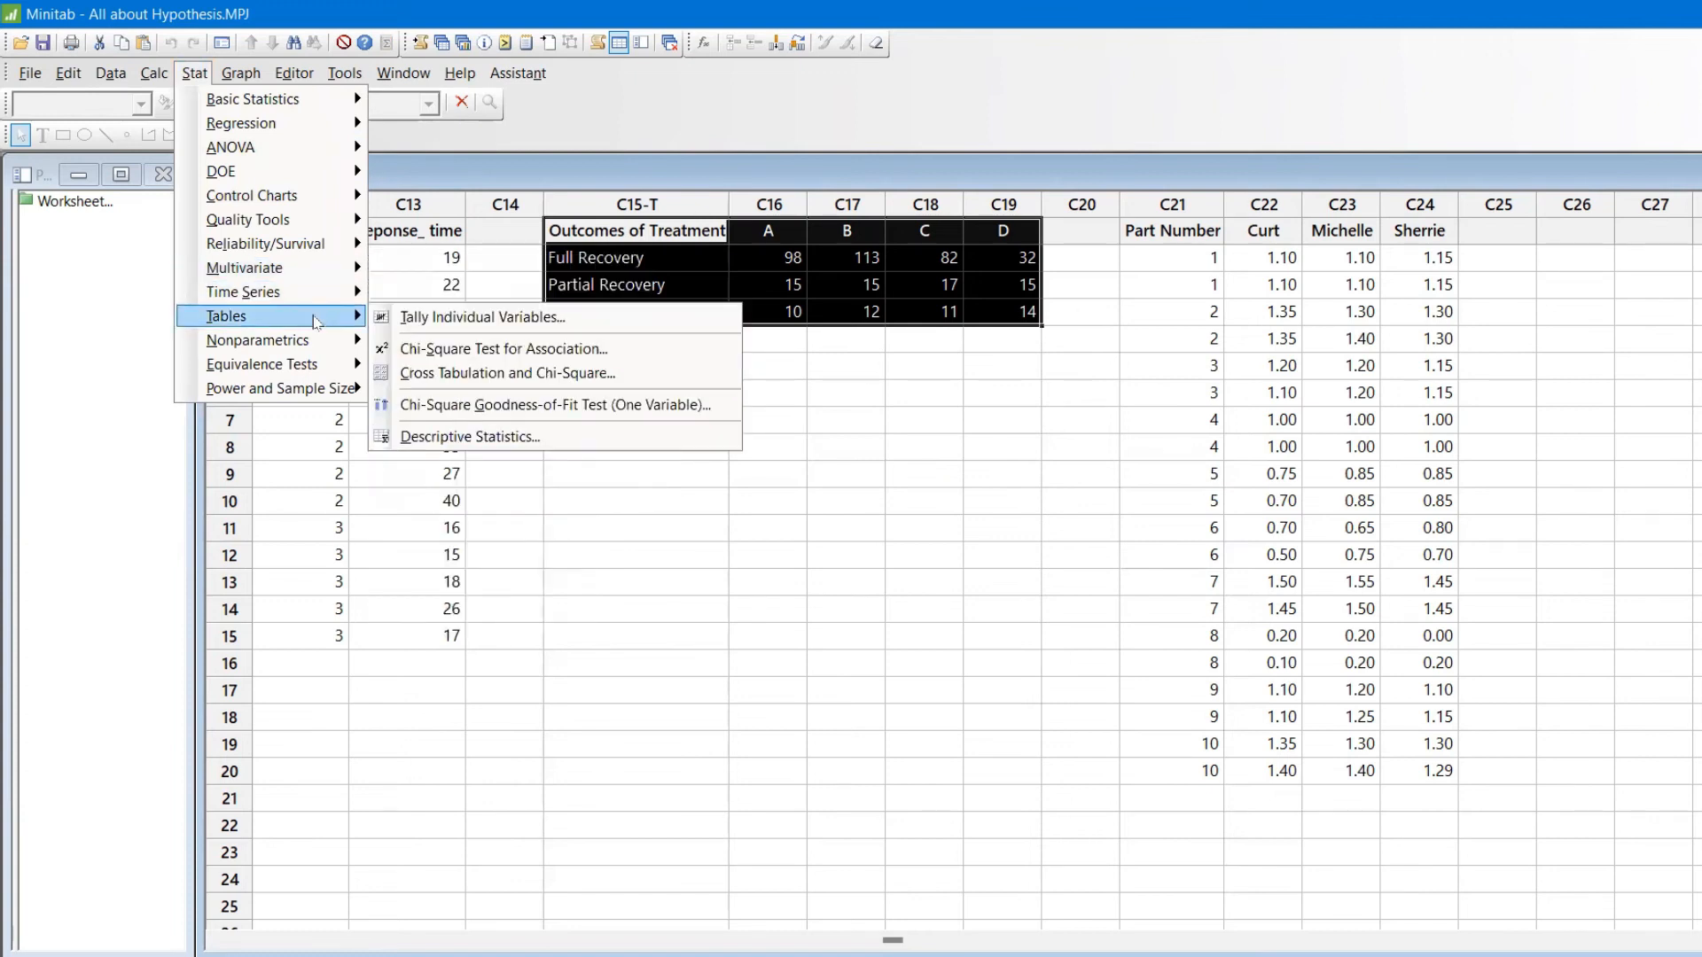
click(529, 374)
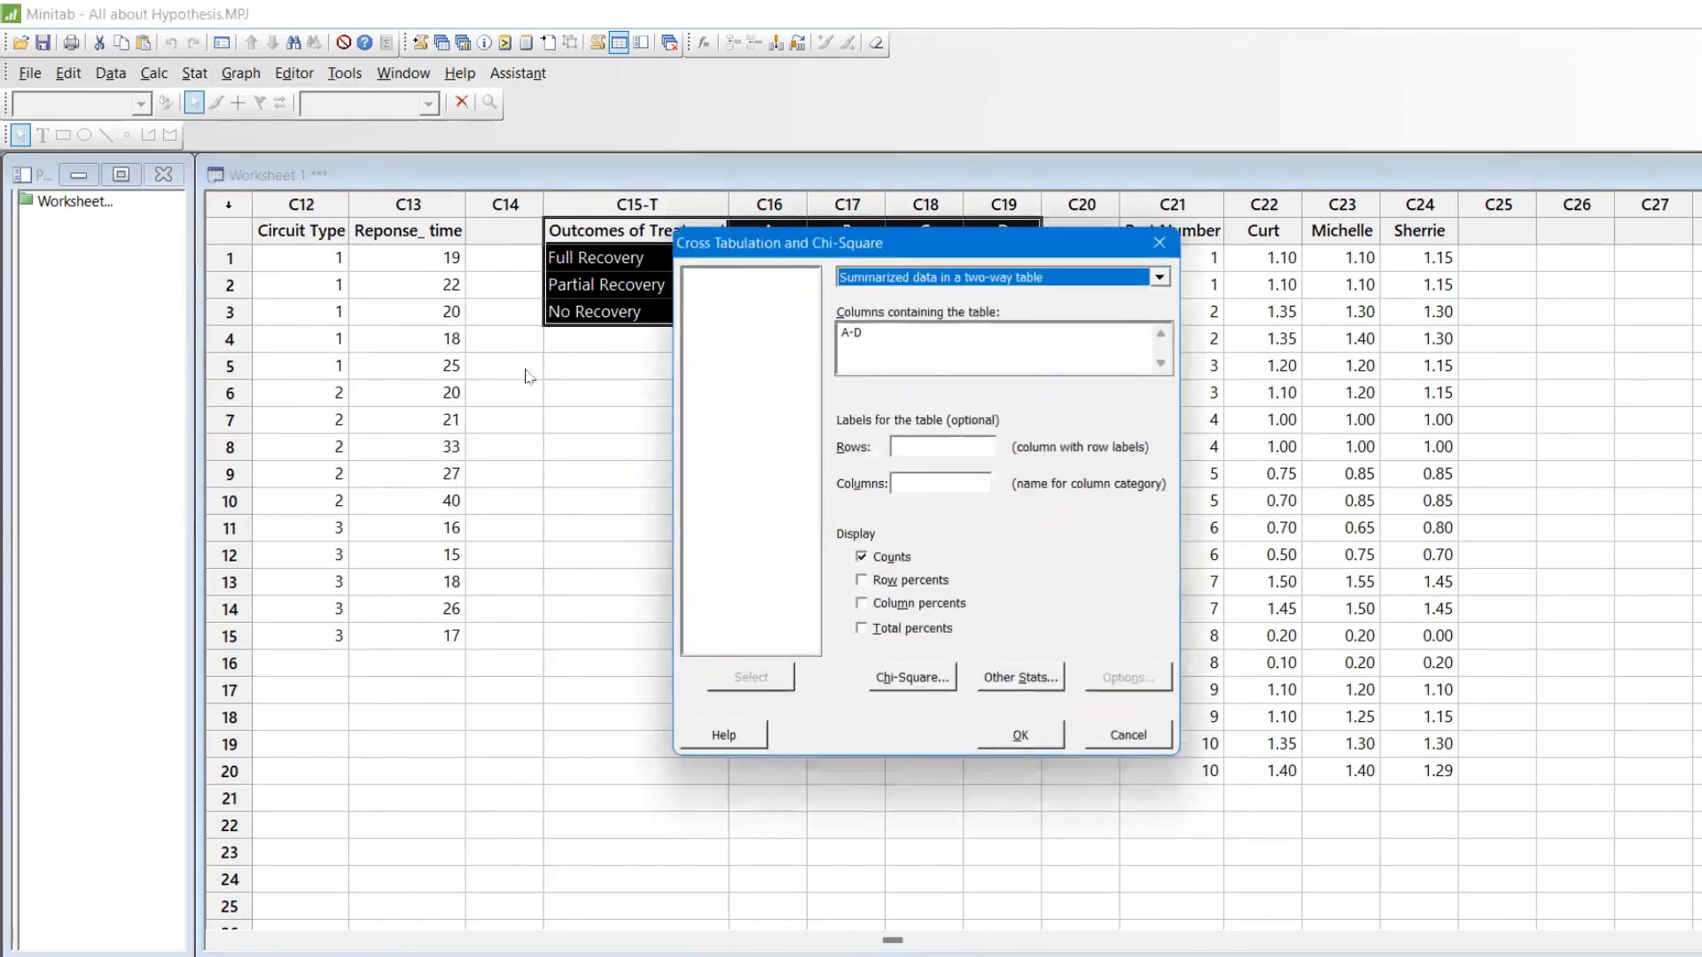
click(910, 338)
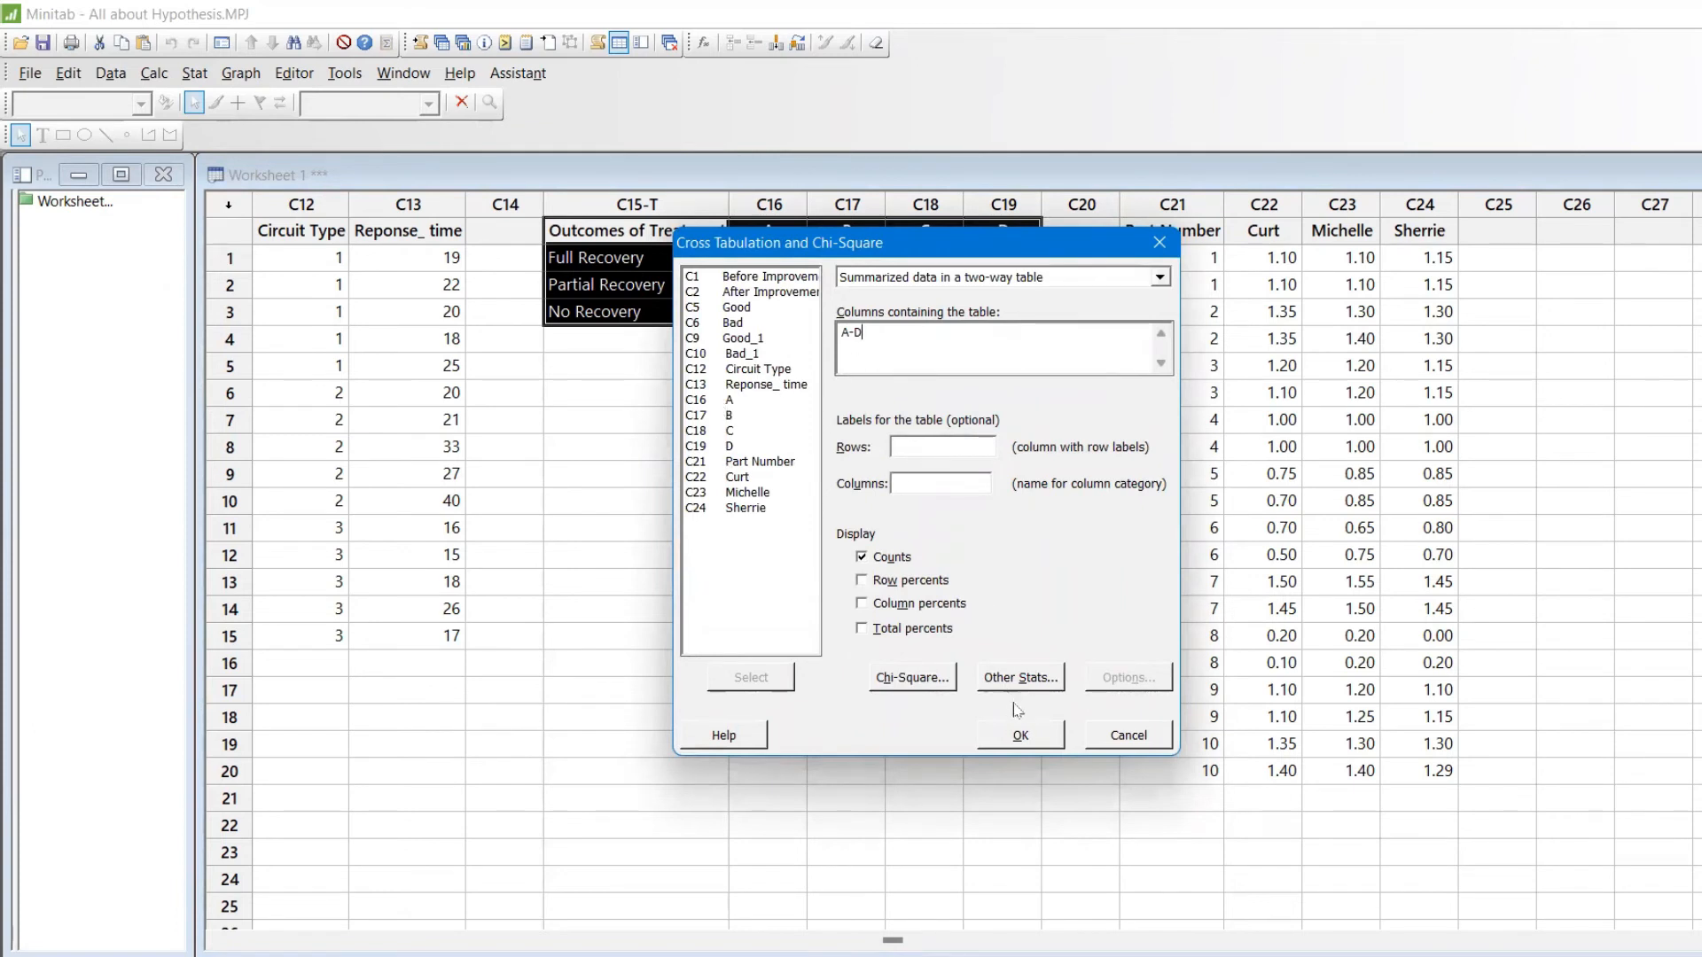
click(1020, 736)
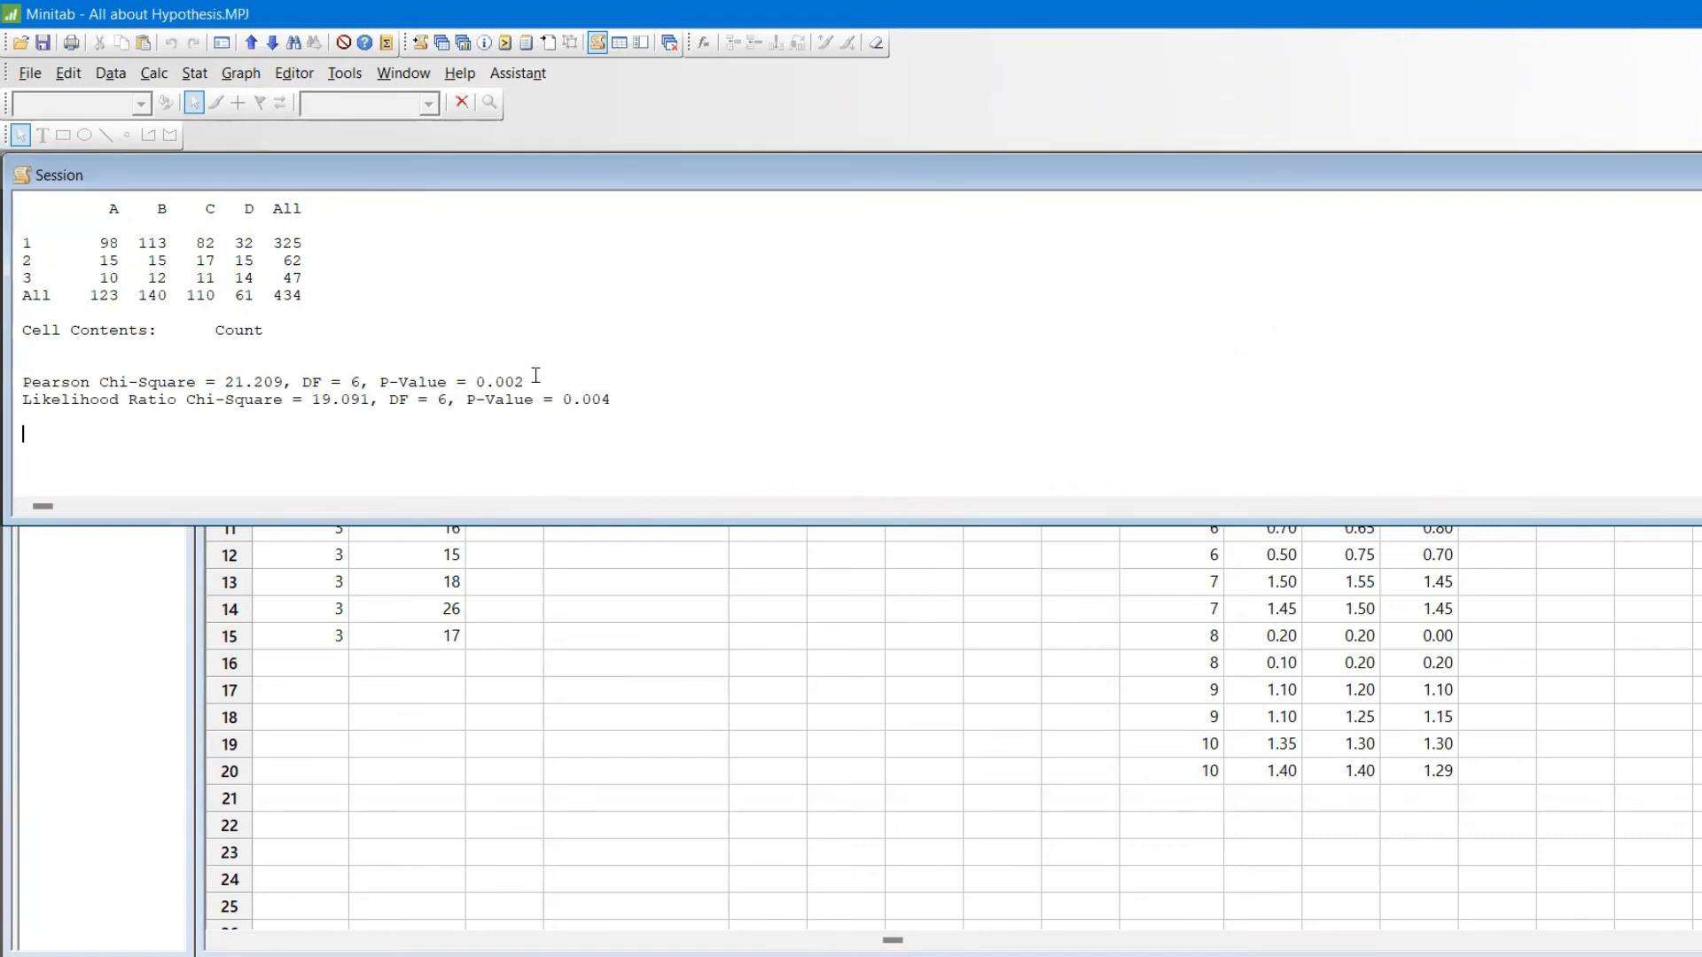
Highlight the Pearson Chi-Square P-Value, then switch to Excel and review the alpha, p value and conclusion on sheet H5.
drag(540, 384, 373, 382)
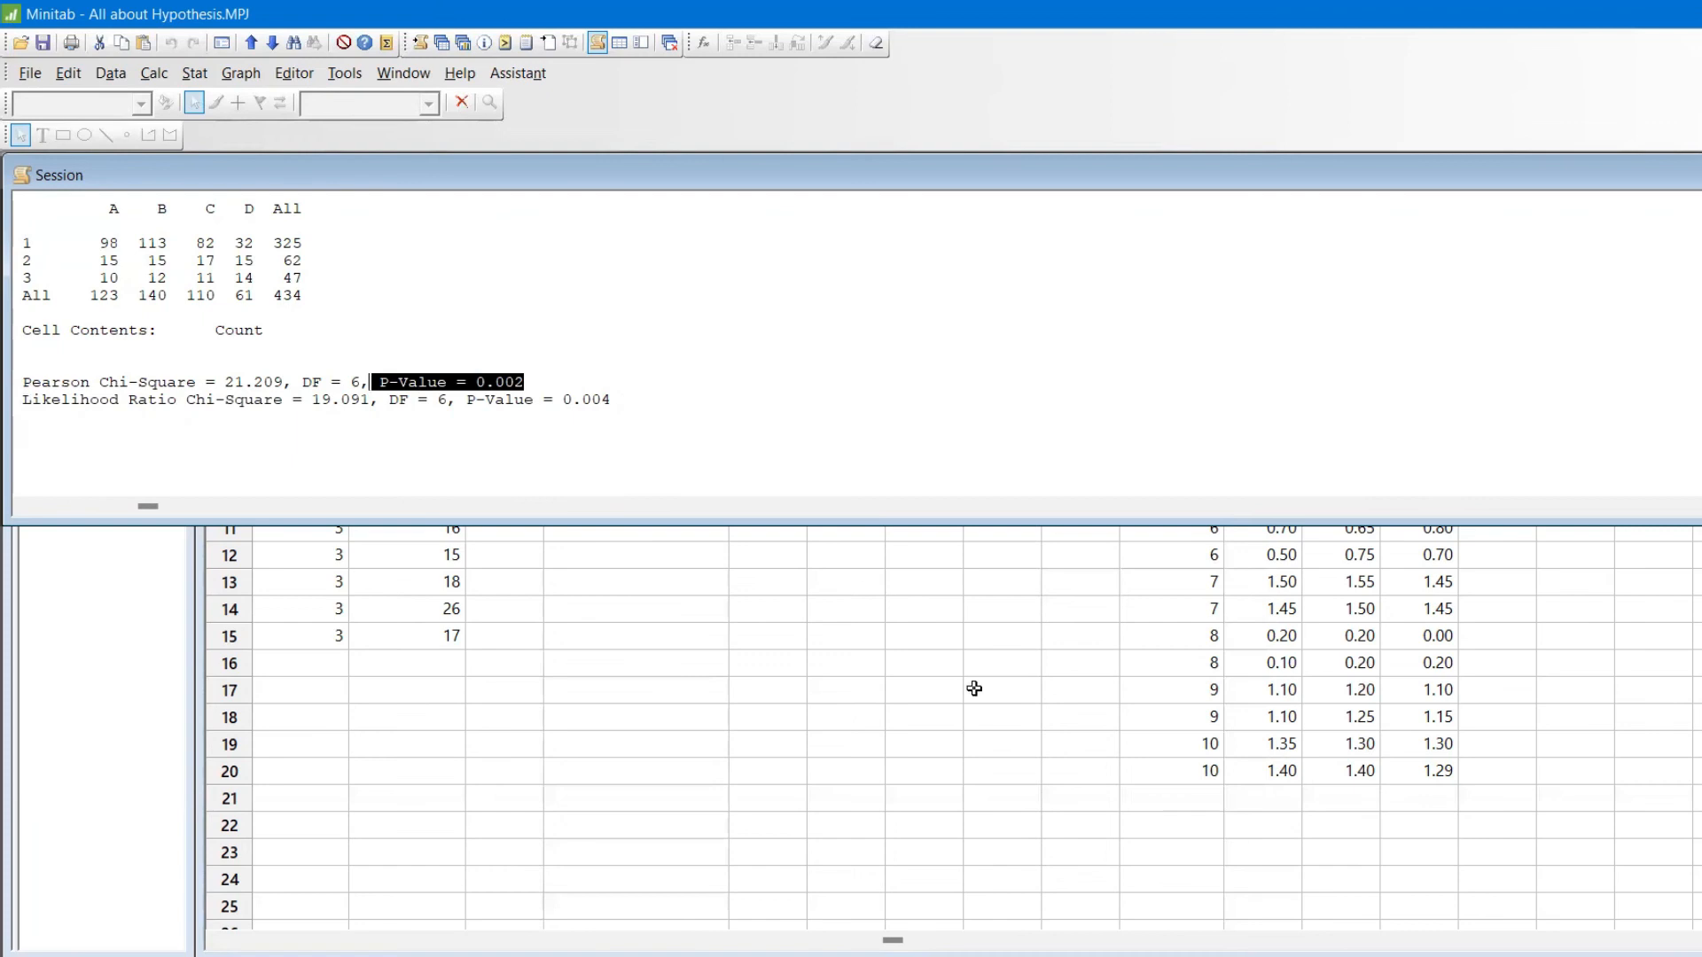
click(1195, 955)
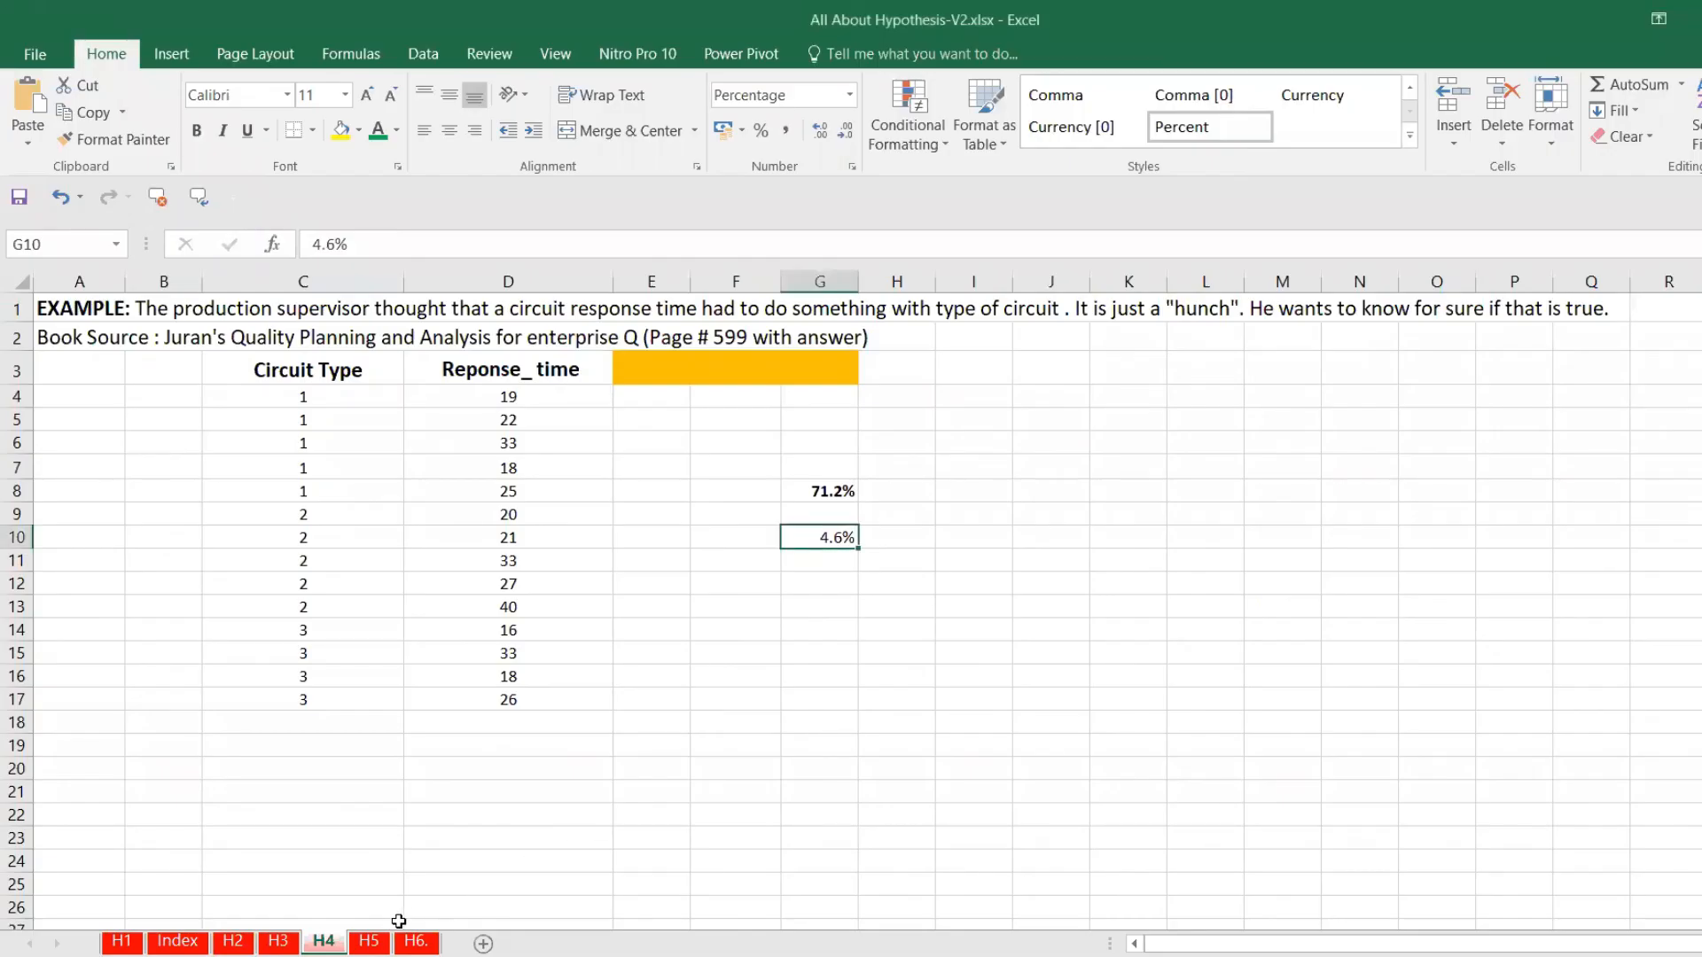
click(376, 943)
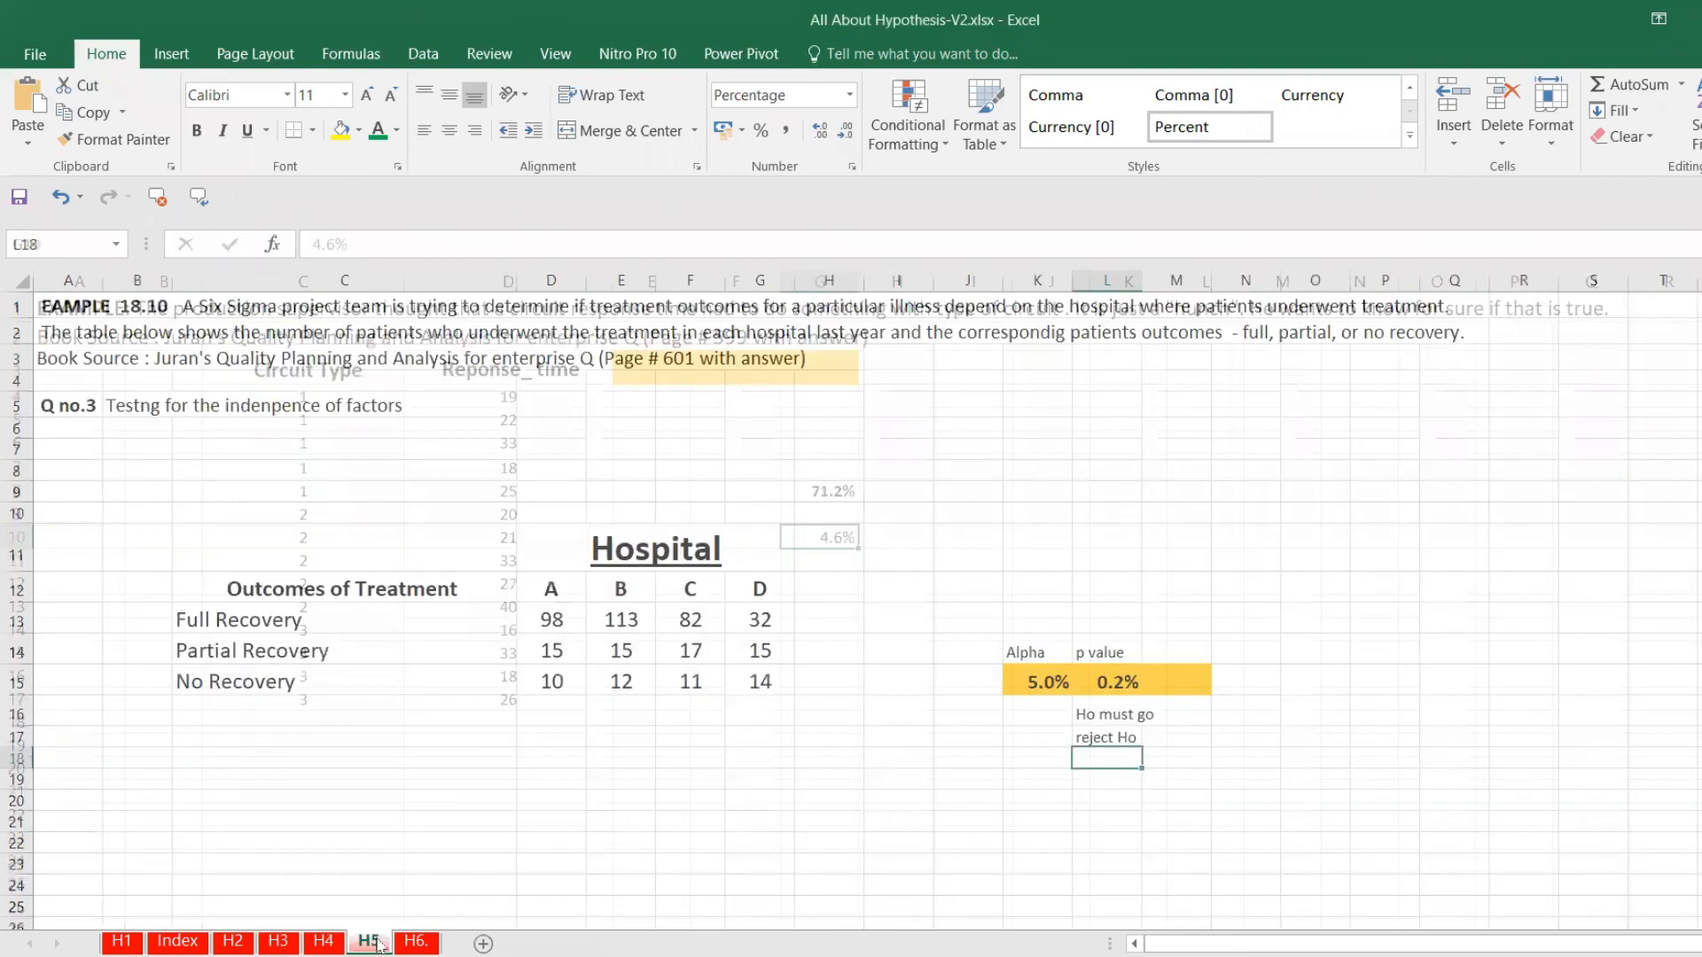
click(1117, 678)
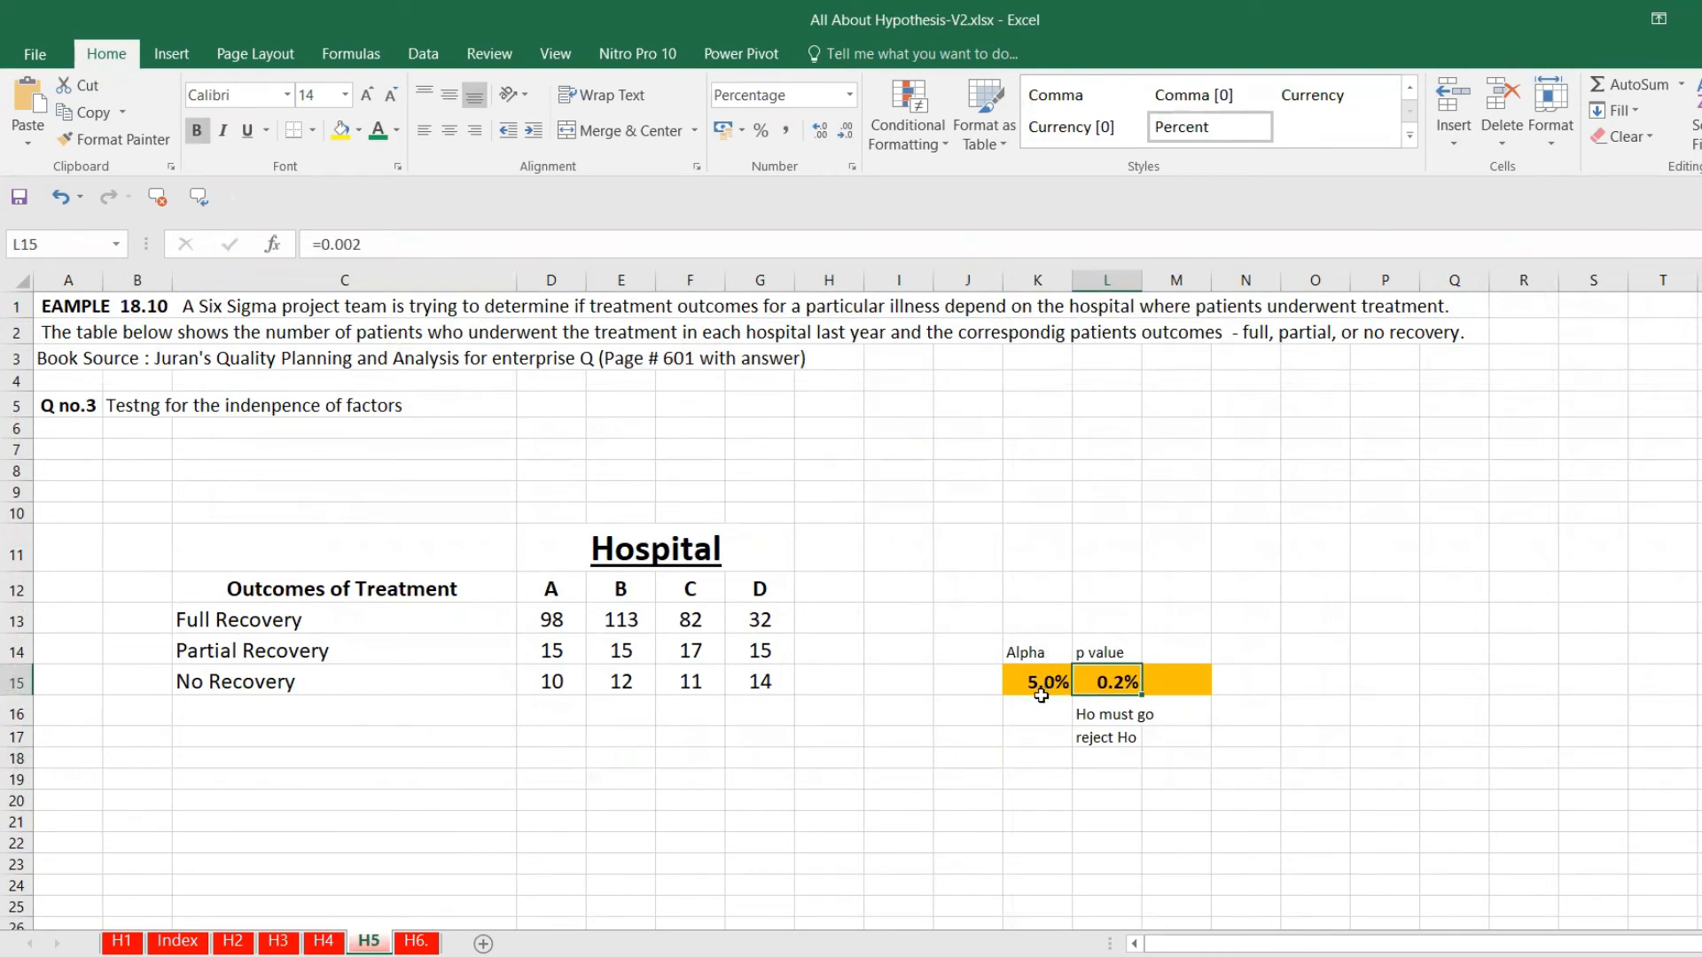
click(1100, 707)
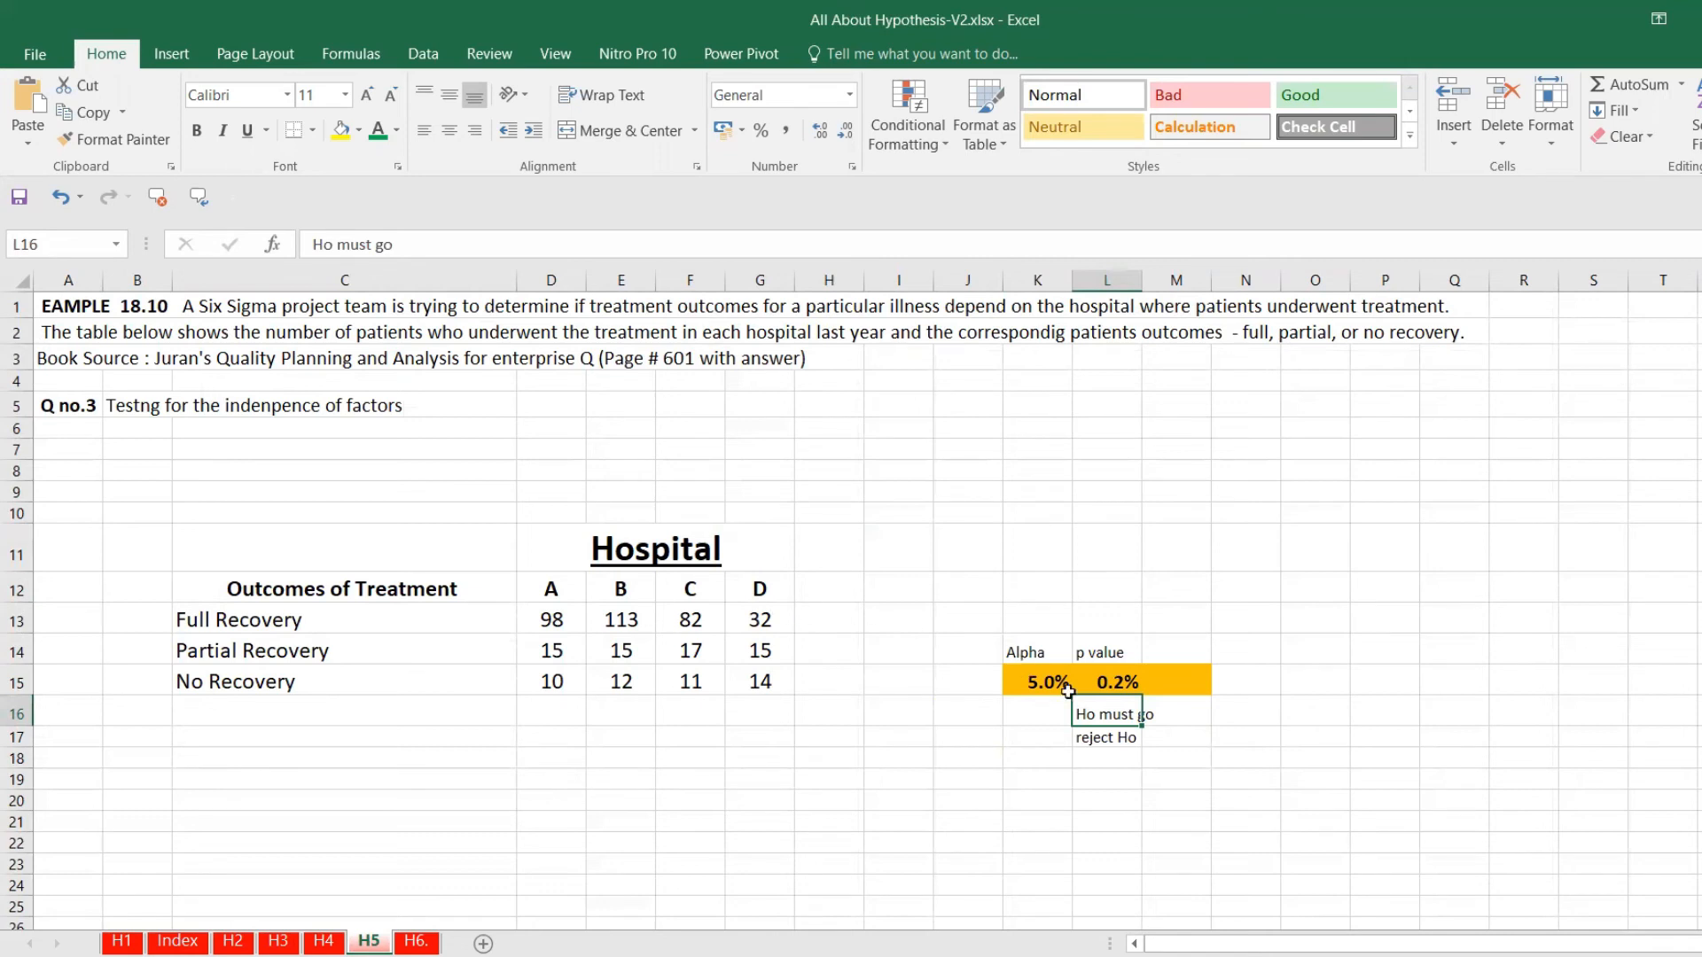
click(1120, 769)
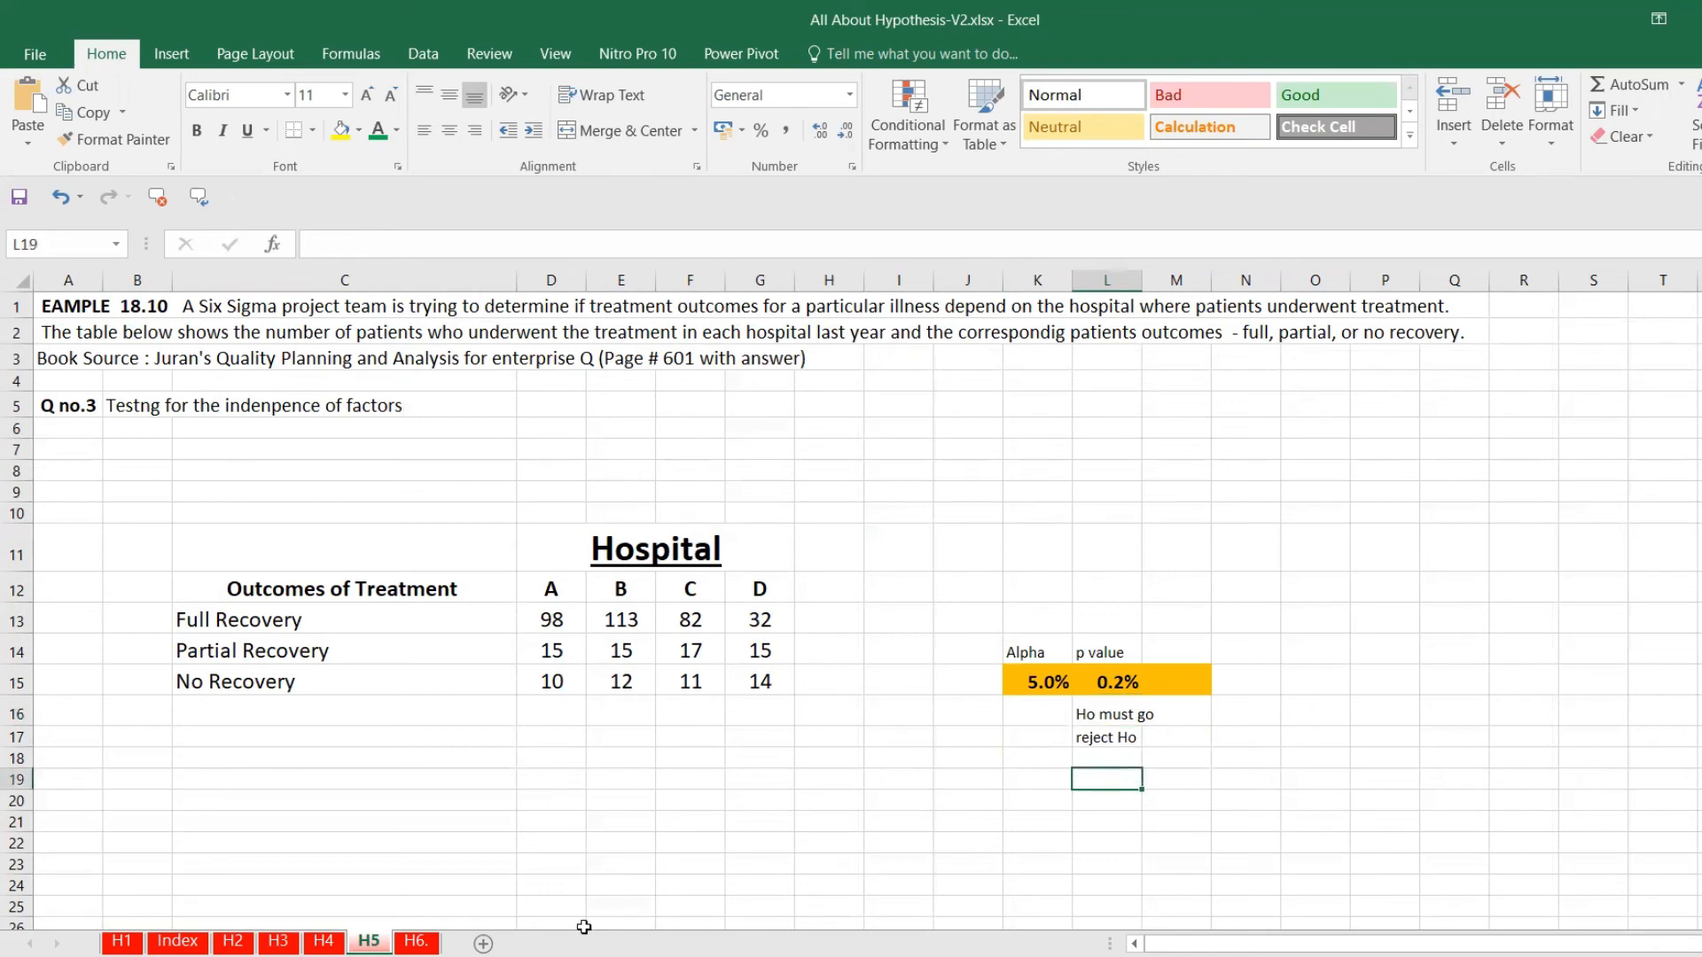
Switch to Minitab, minimize the session output and select the part number and measurement data in columns C21 to C24.
key(alt+Tab)
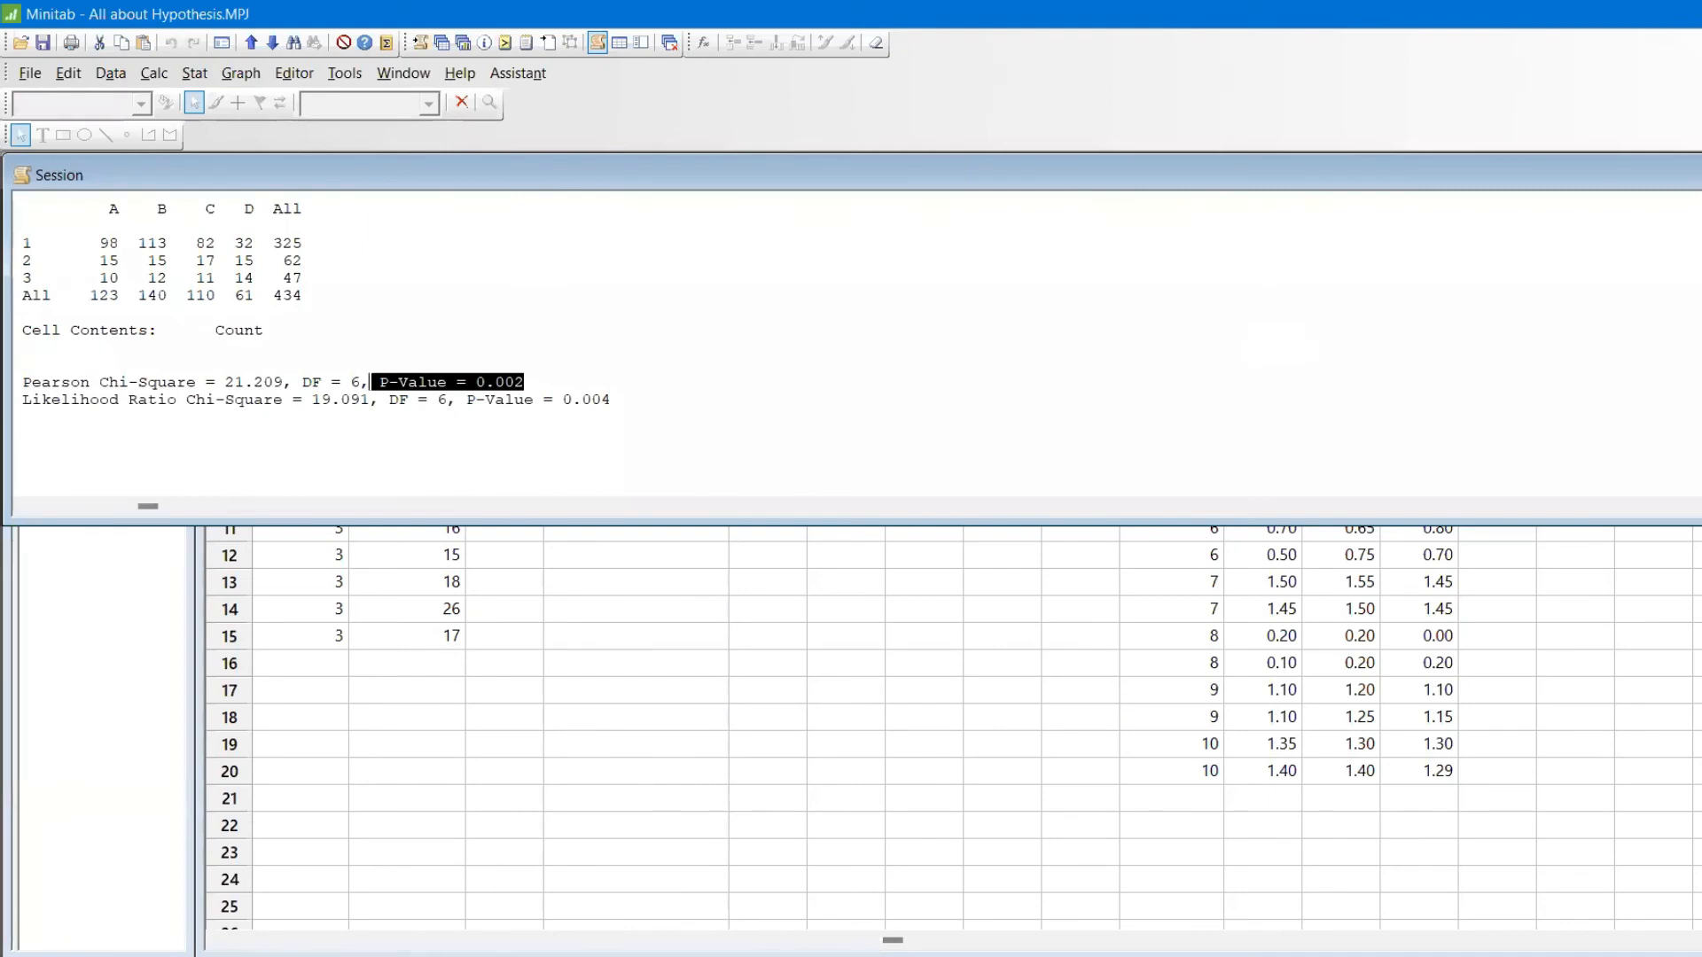
click(1700, 174)
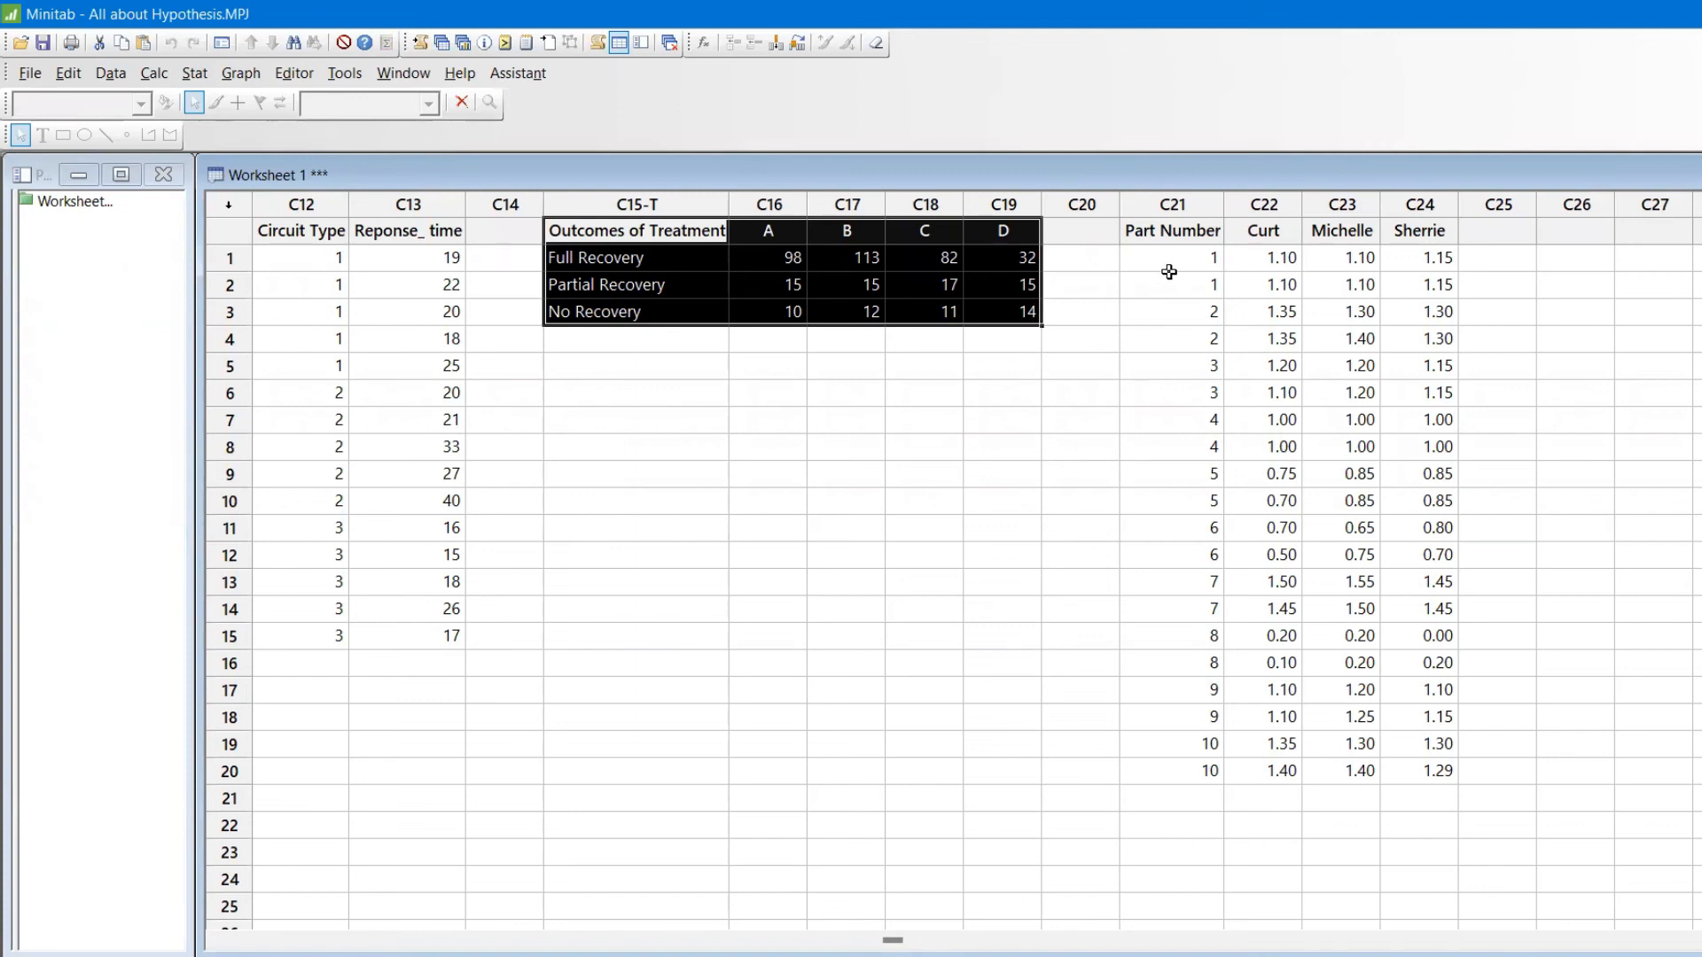
click(1168, 274)
drag(1156, 232, 1448, 770)
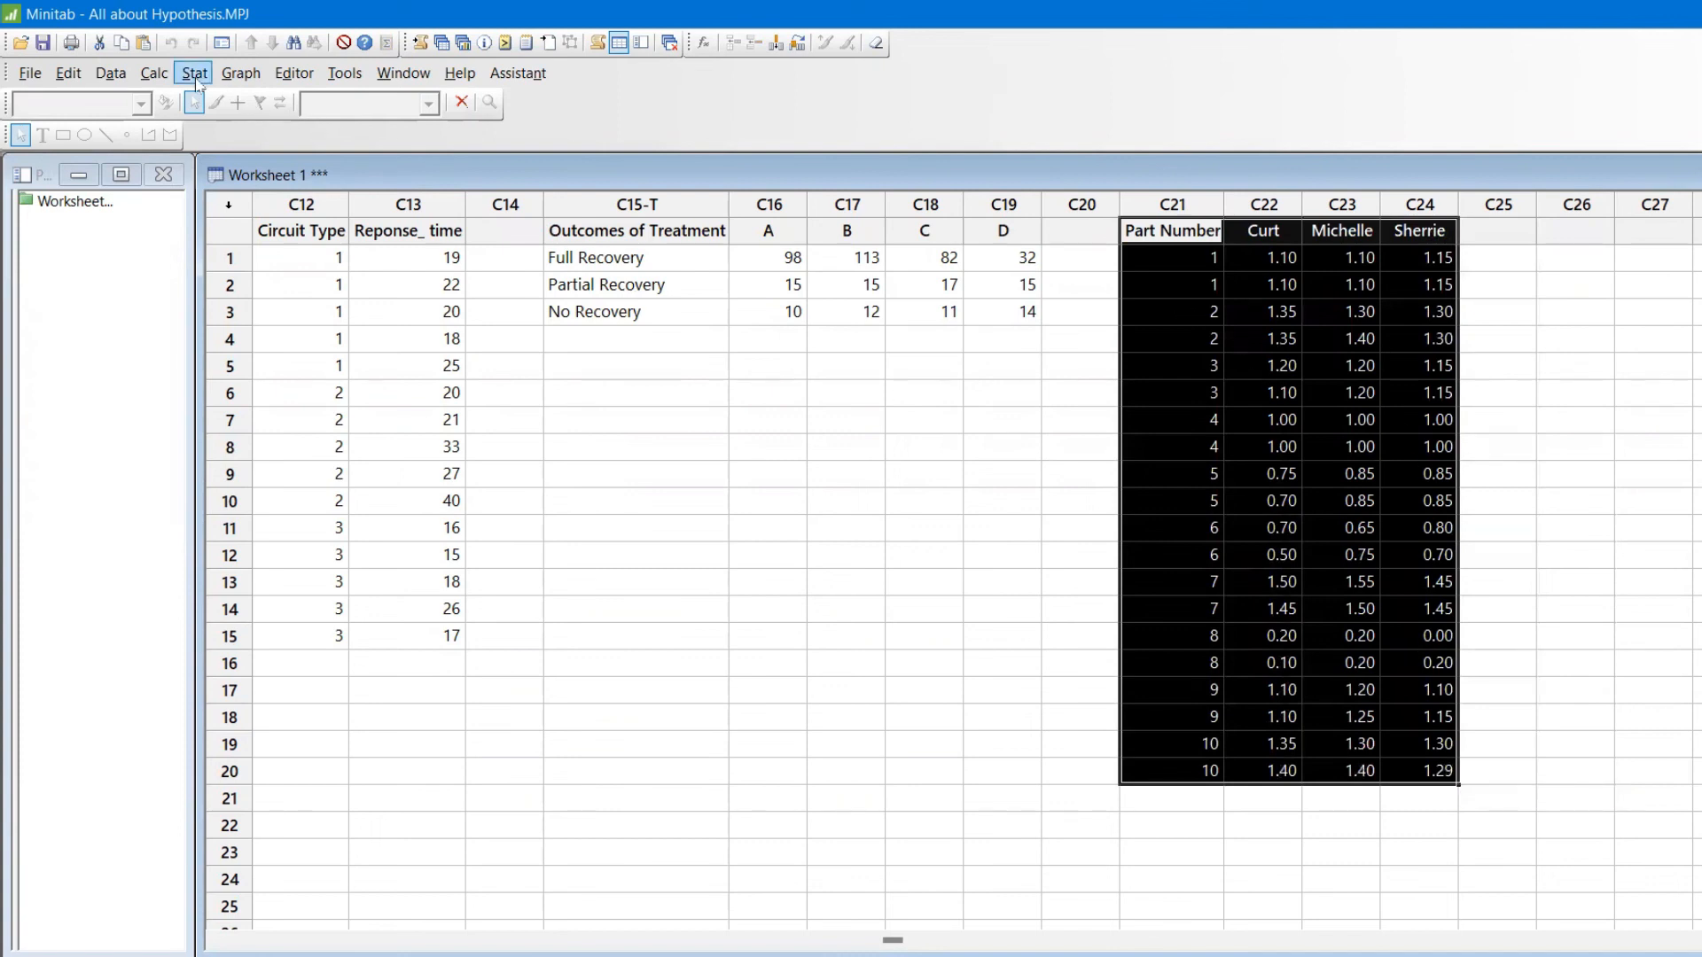
Start a One-Way ANOVA with response data in a separate column for each factor level.
click(195, 74)
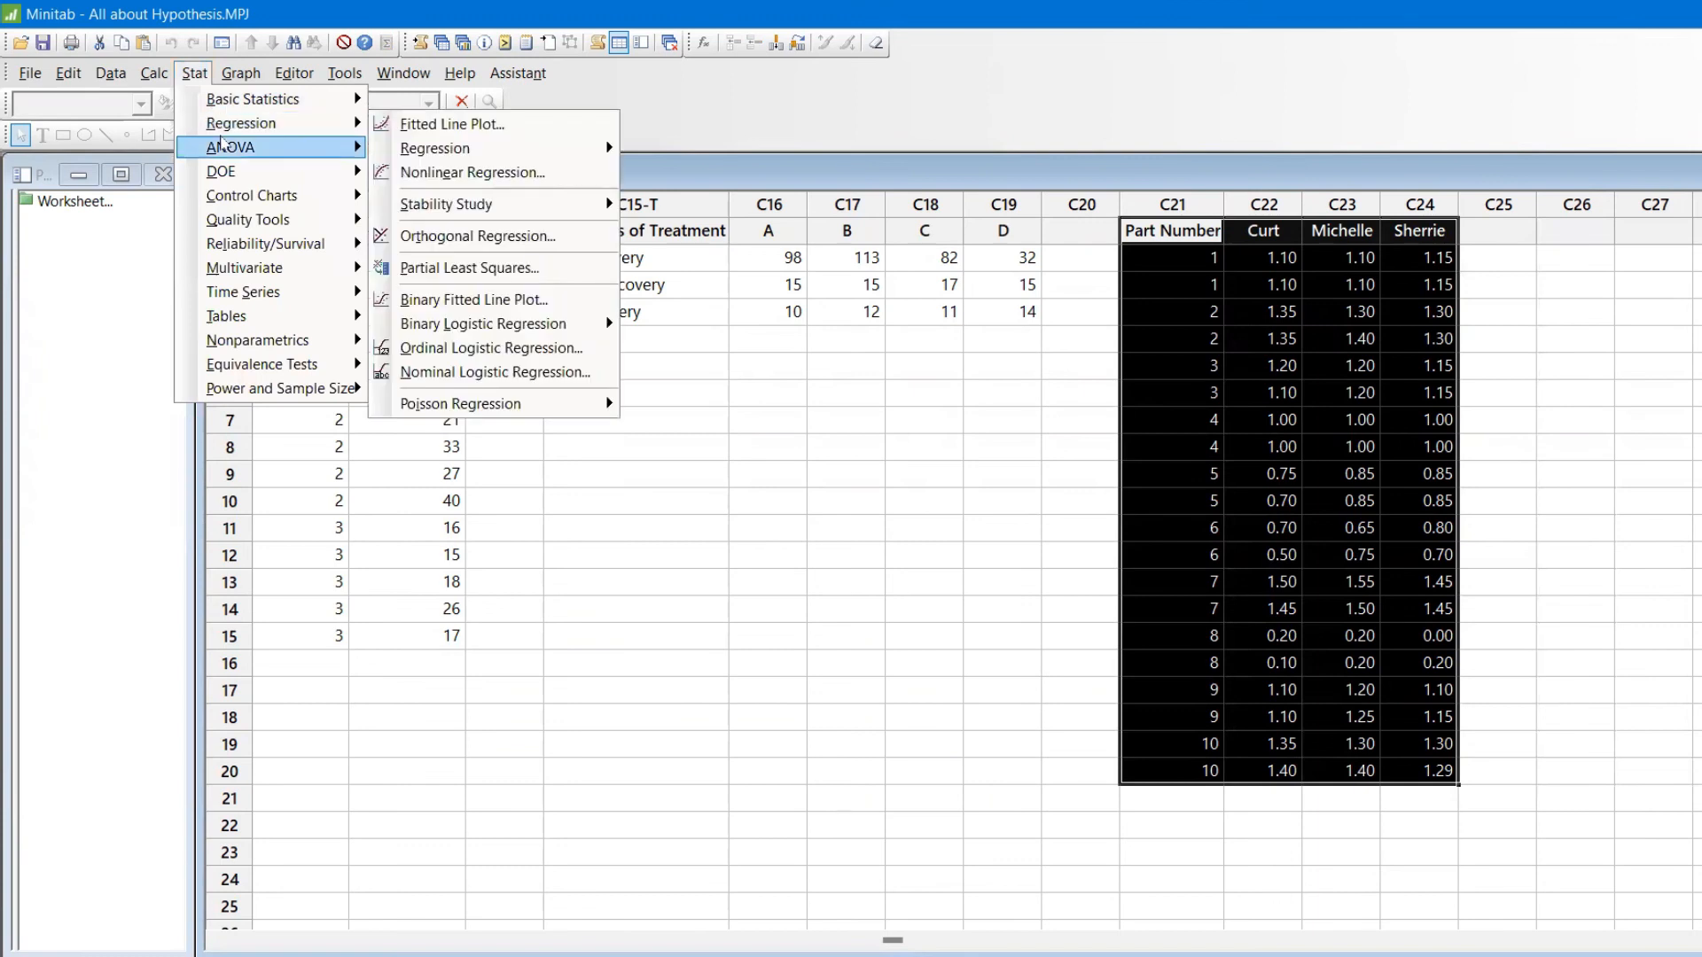
mouse_move(223, 146)
click(431, 148)
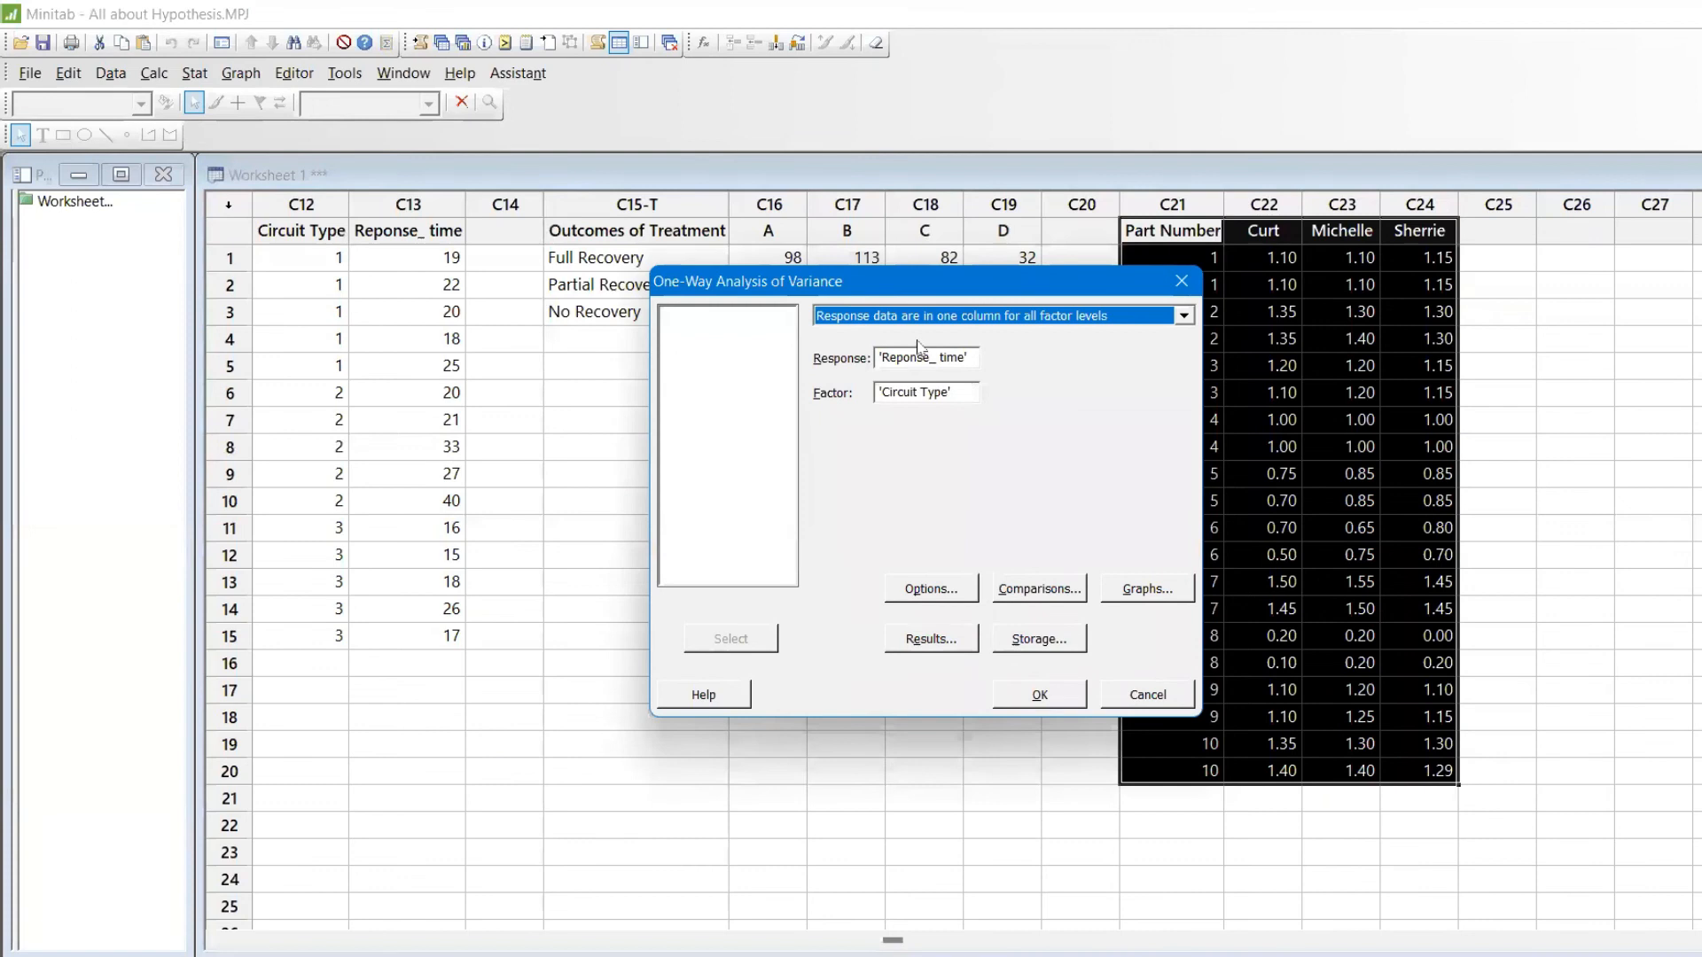
click(927, 317)
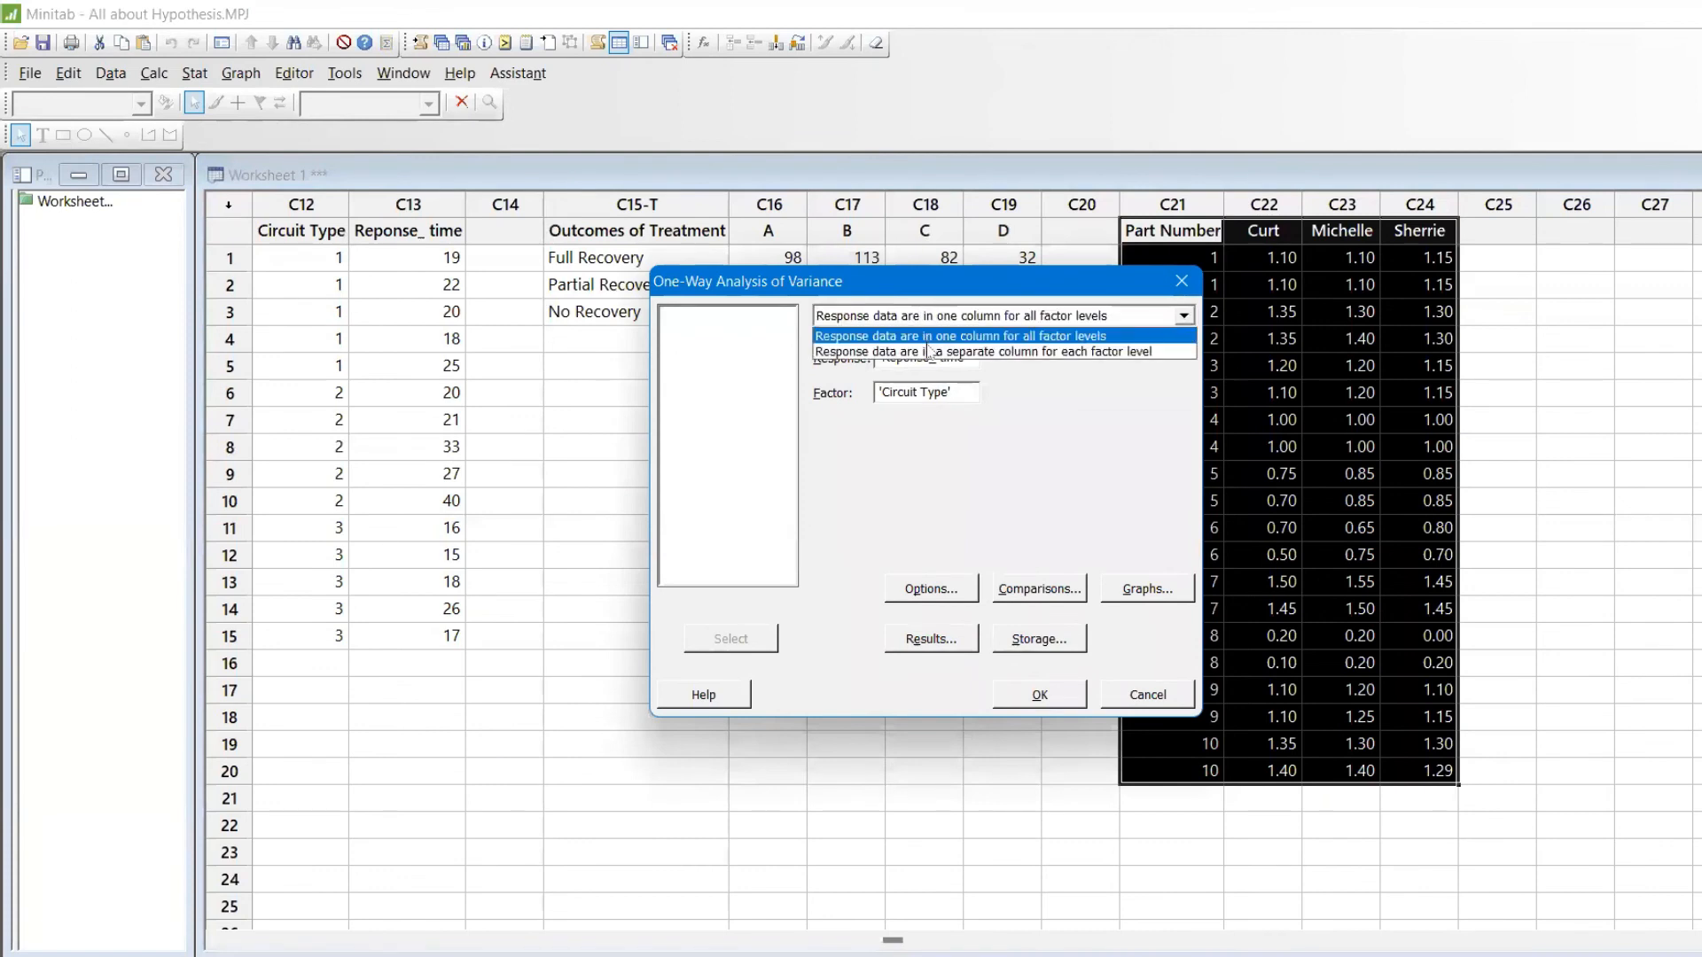
click(928, 352)
Add the three measurement columns C22 to C24 as responses and run the One-Way ANOVA.
click(923, 386)
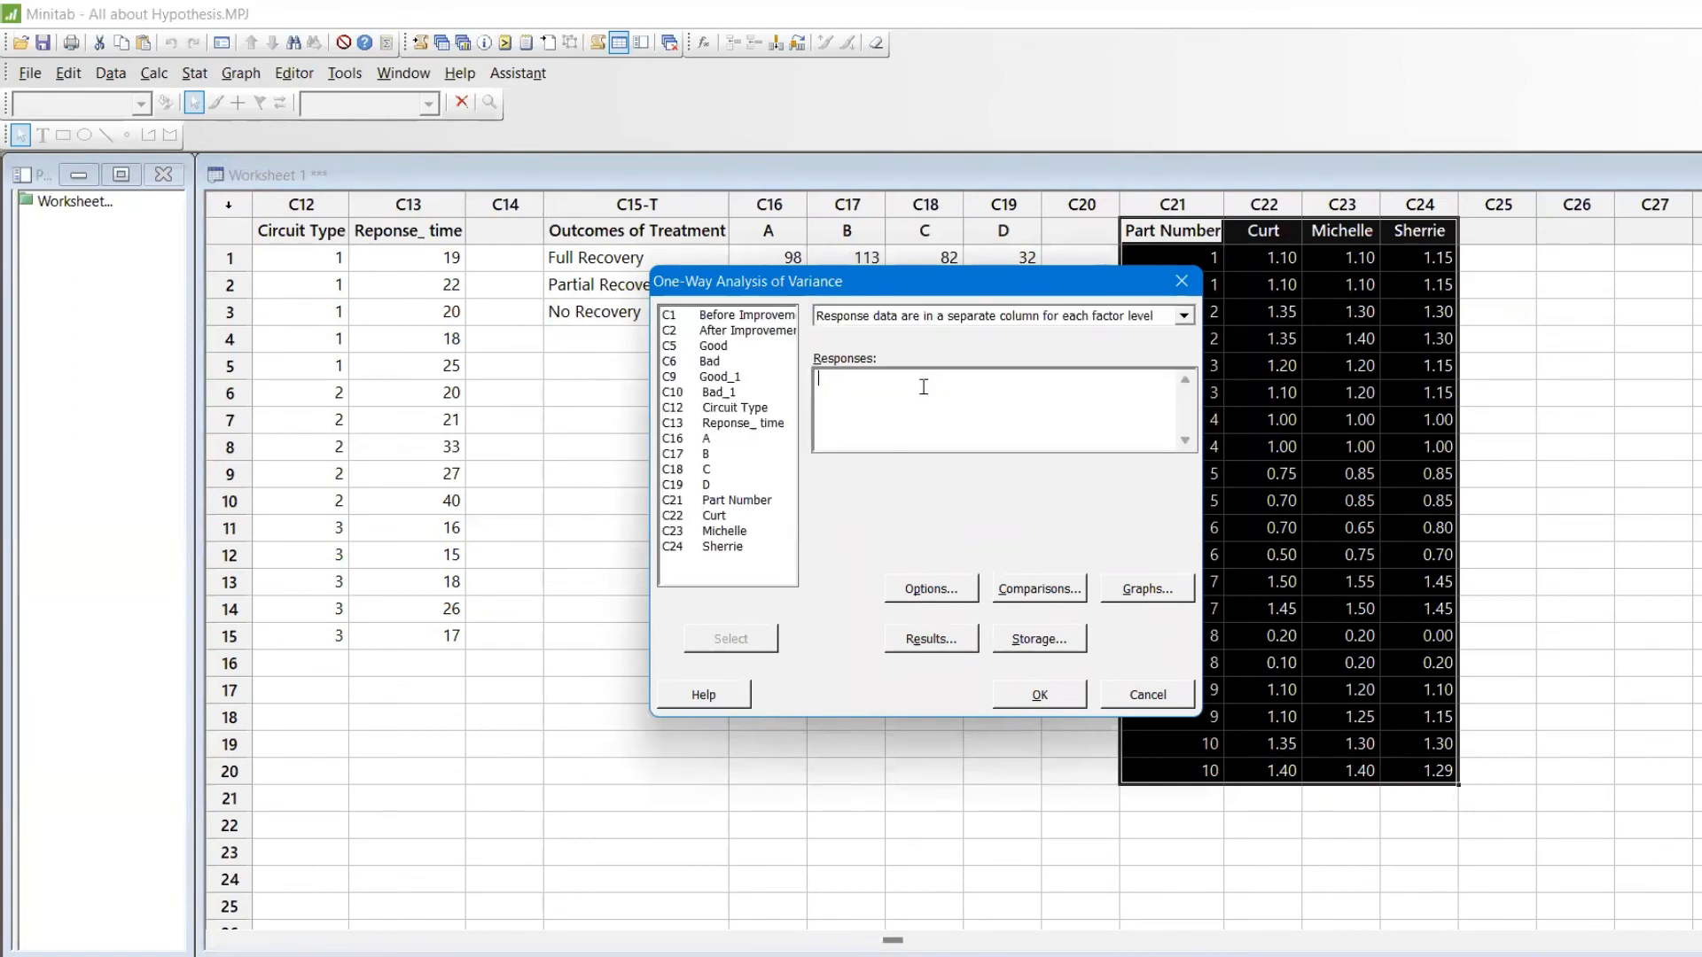
click(744, 517)
drag(743, 523, 748, 545)
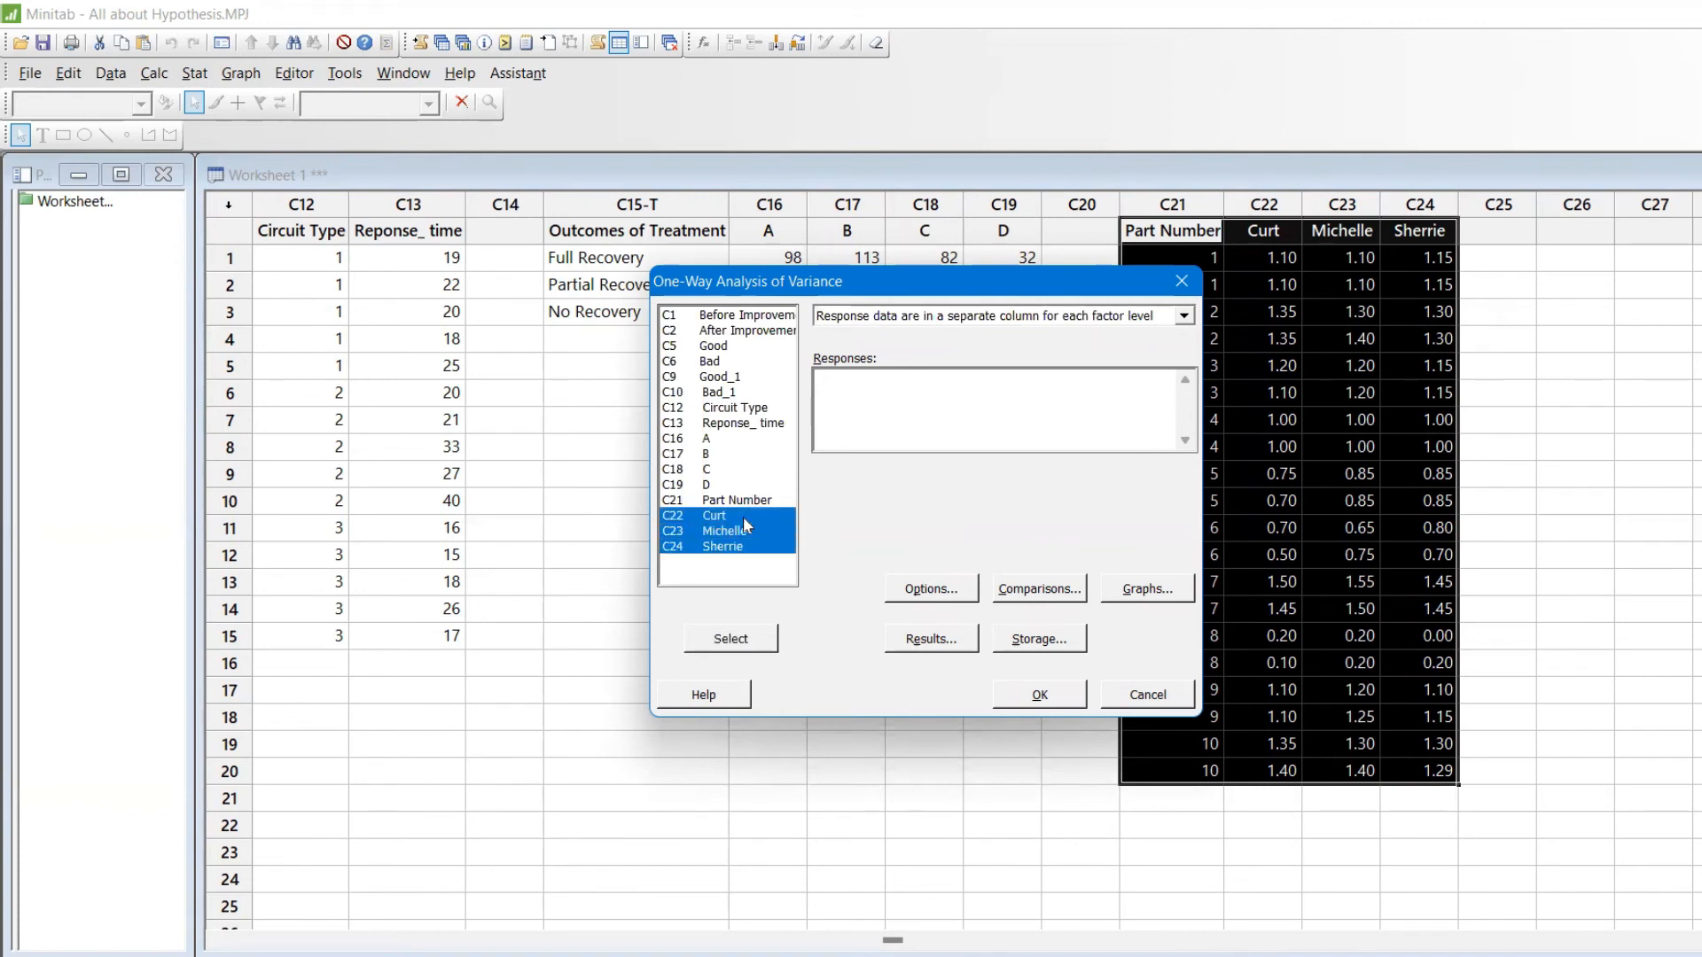
click(771, 638)
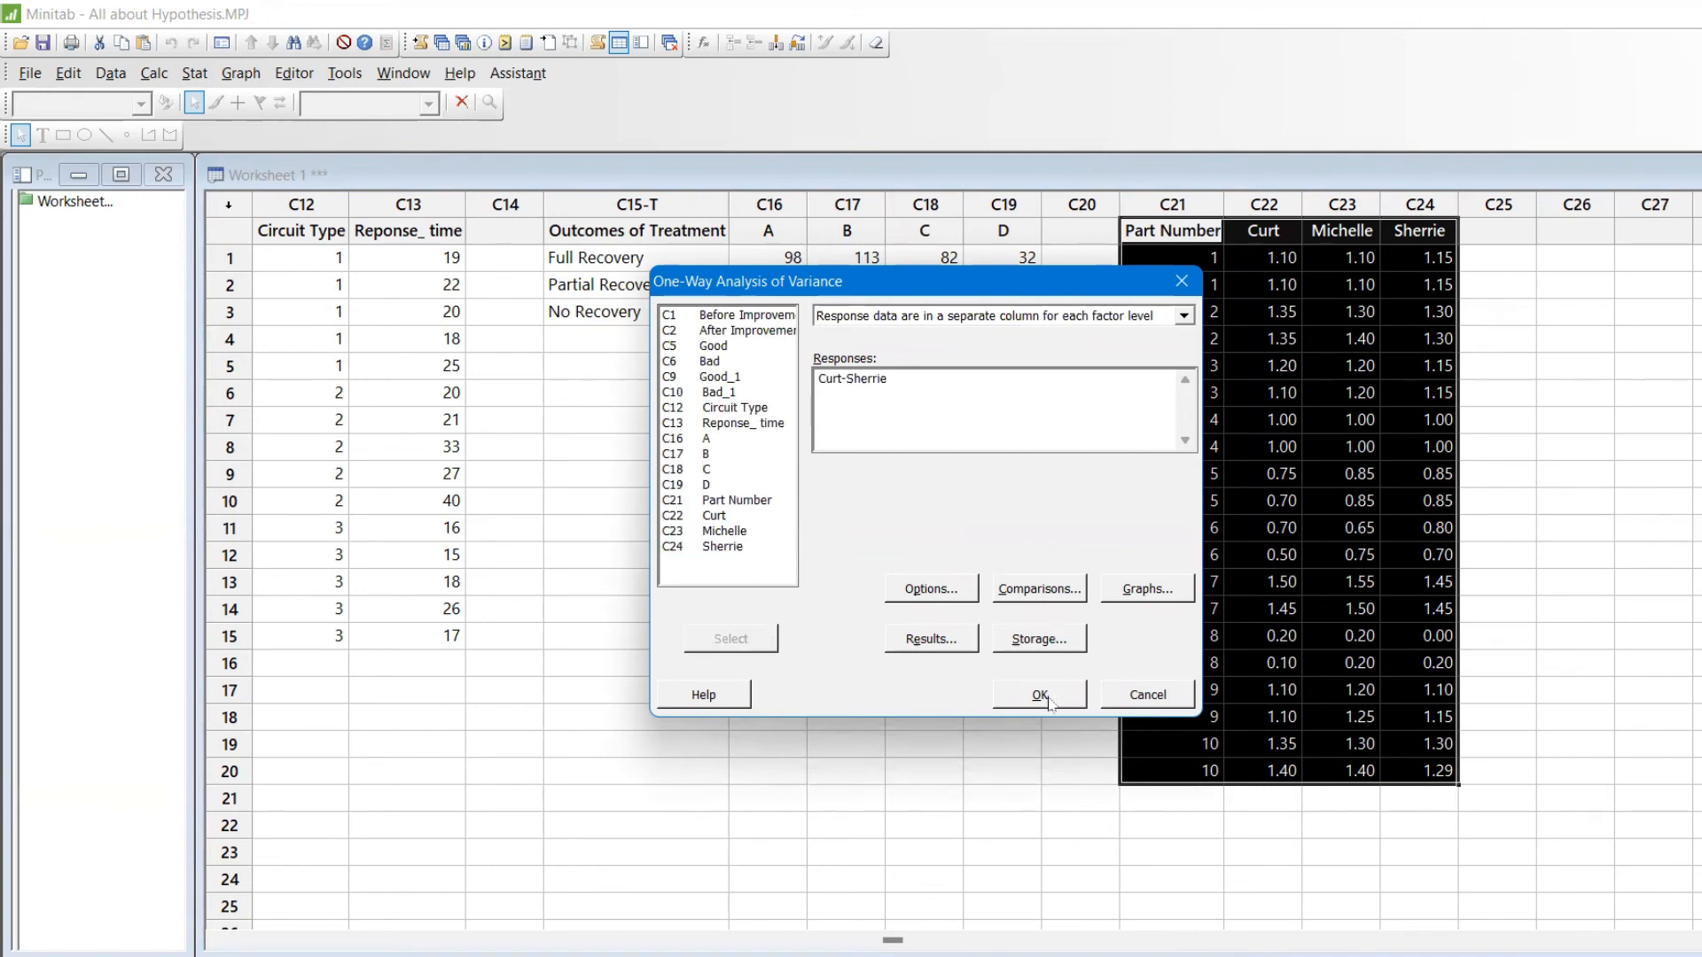
click(1051, 700)
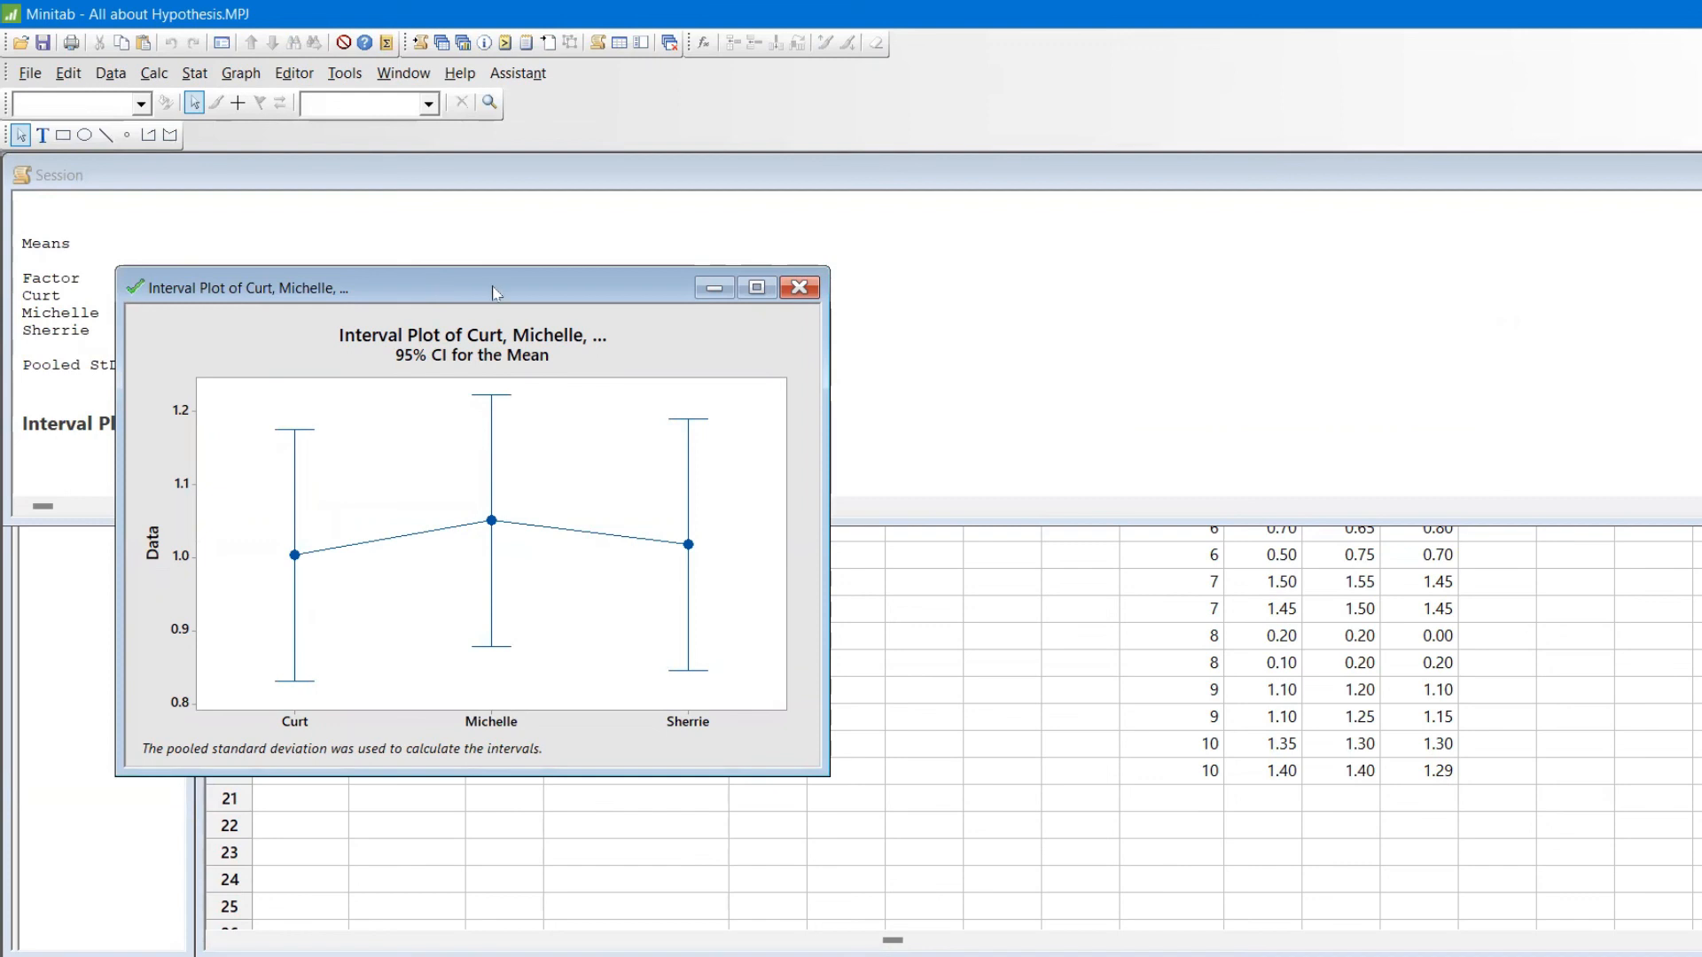
Move the interval plot clear of the means table and inspect the mean of each of the three measurement columns.
drag(493, 293, 934, 193)
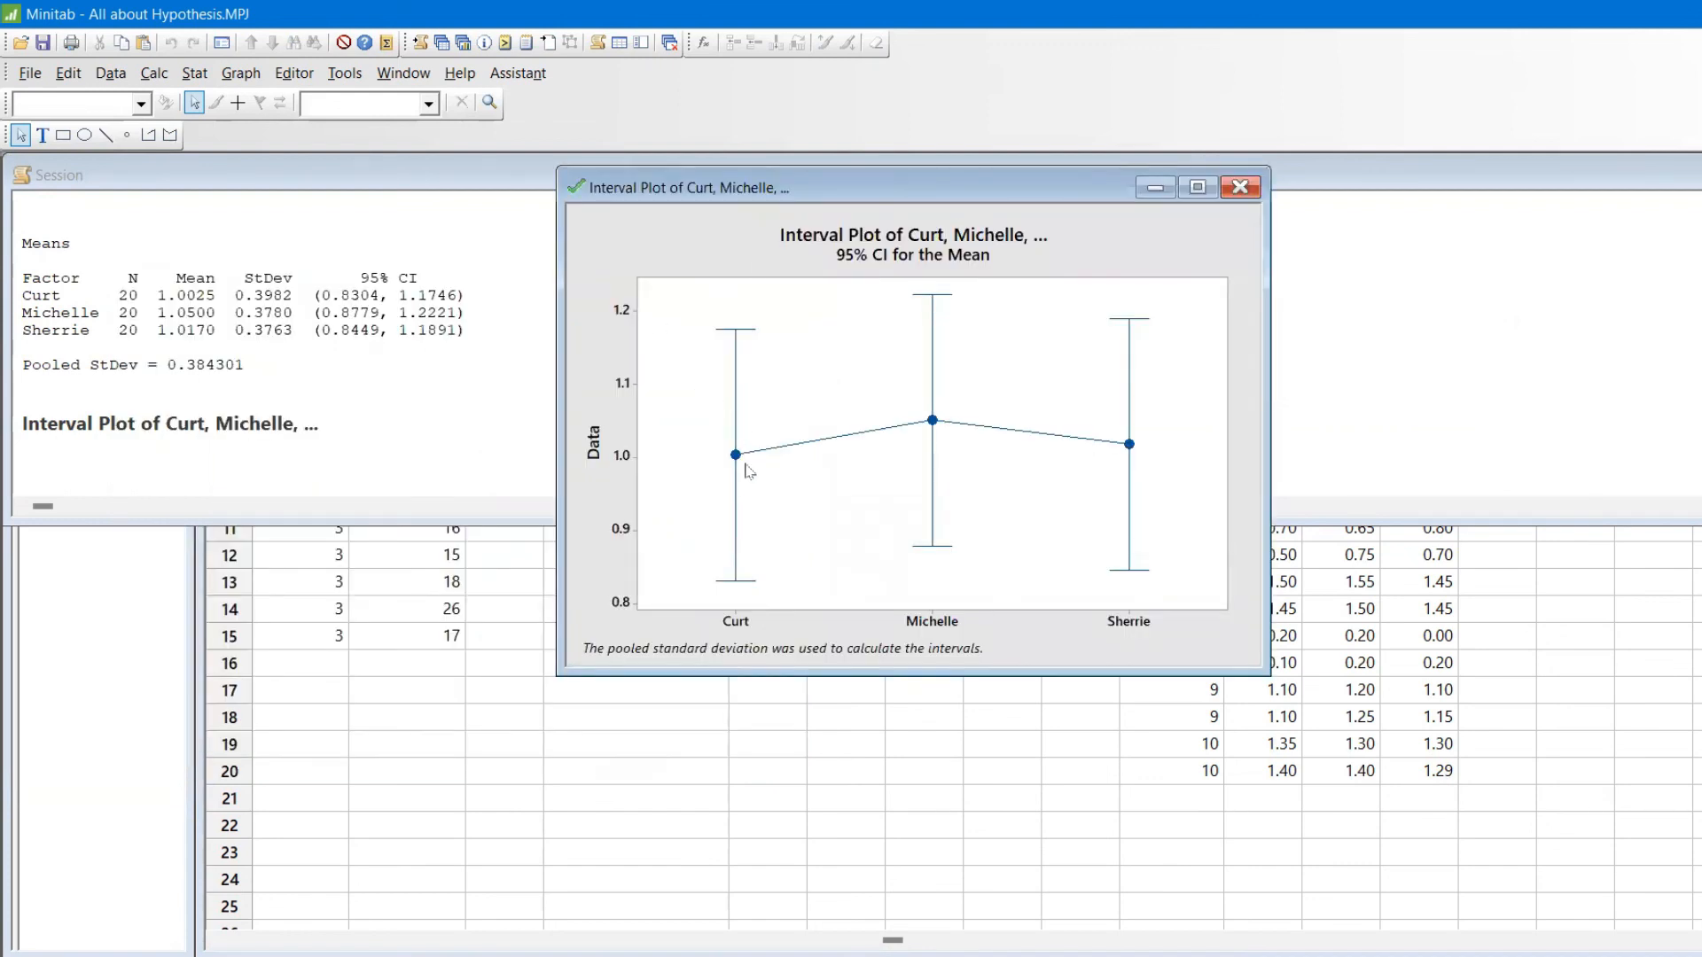
mouse_move(732, 467)
mouse_move(932, 434)
mouse_move(1131, 457)
Return to the session output and highlight the Factor P-Value in the Analysis of Variance table.
click(1684, 346)
scroll(1684, 346, up, 3)
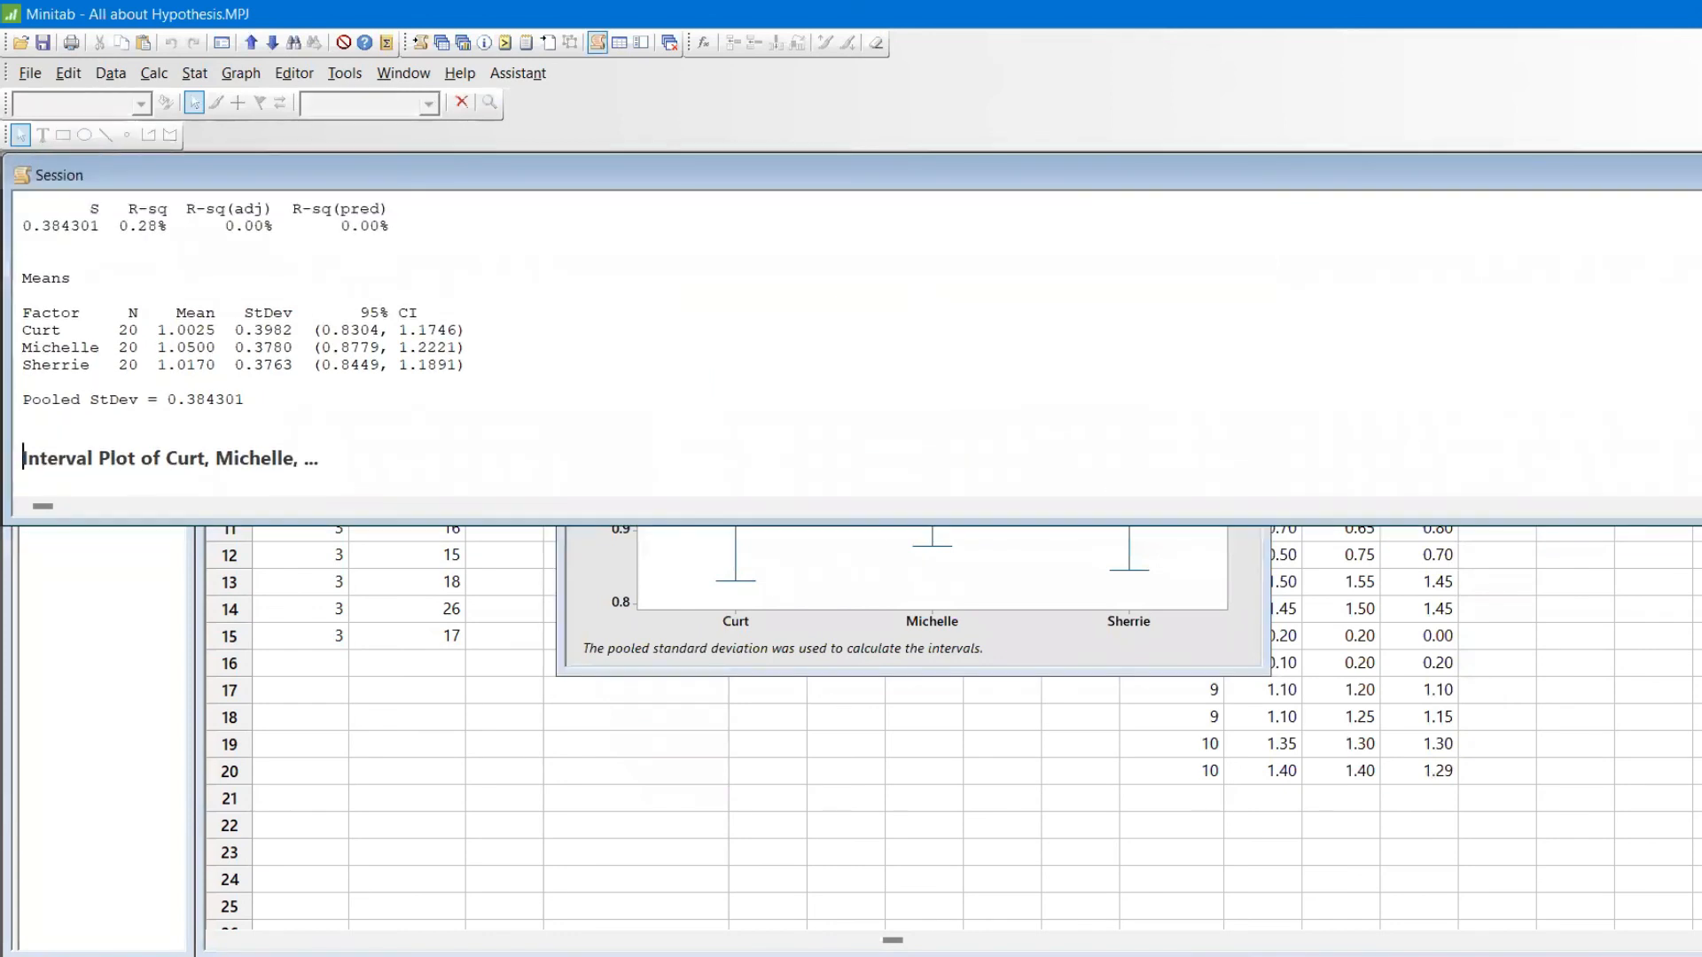
scroll(1284, 224, up, 2)
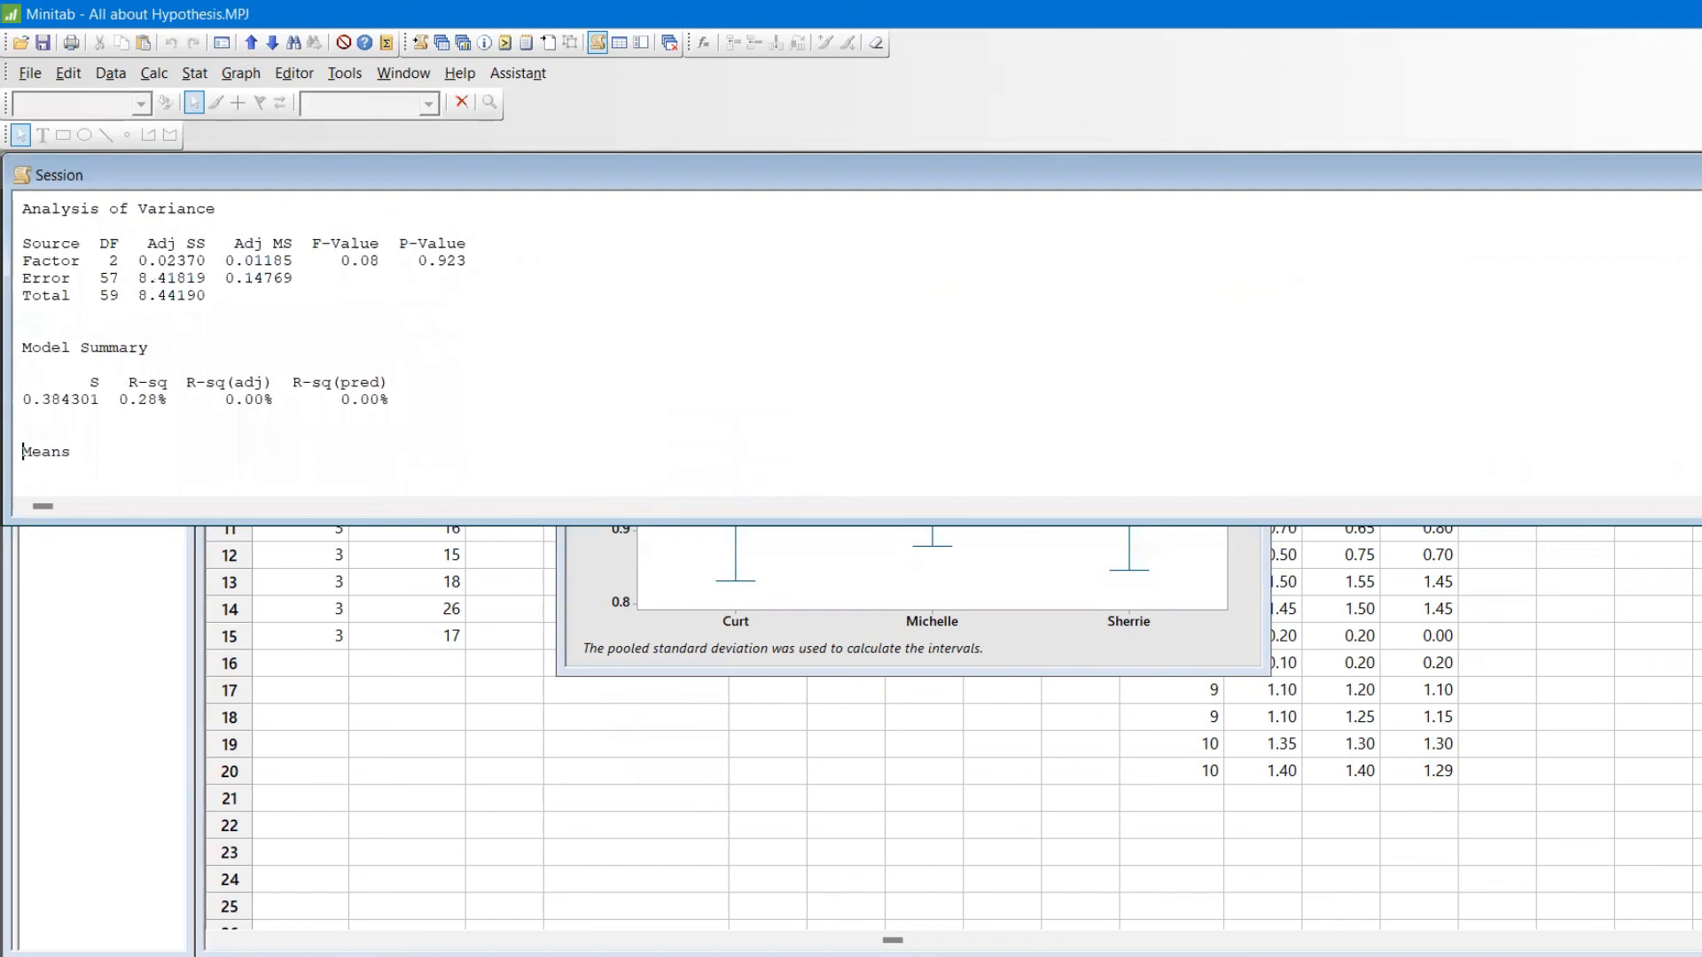
click(500, 246)
drag(486, 258, 410, 266)
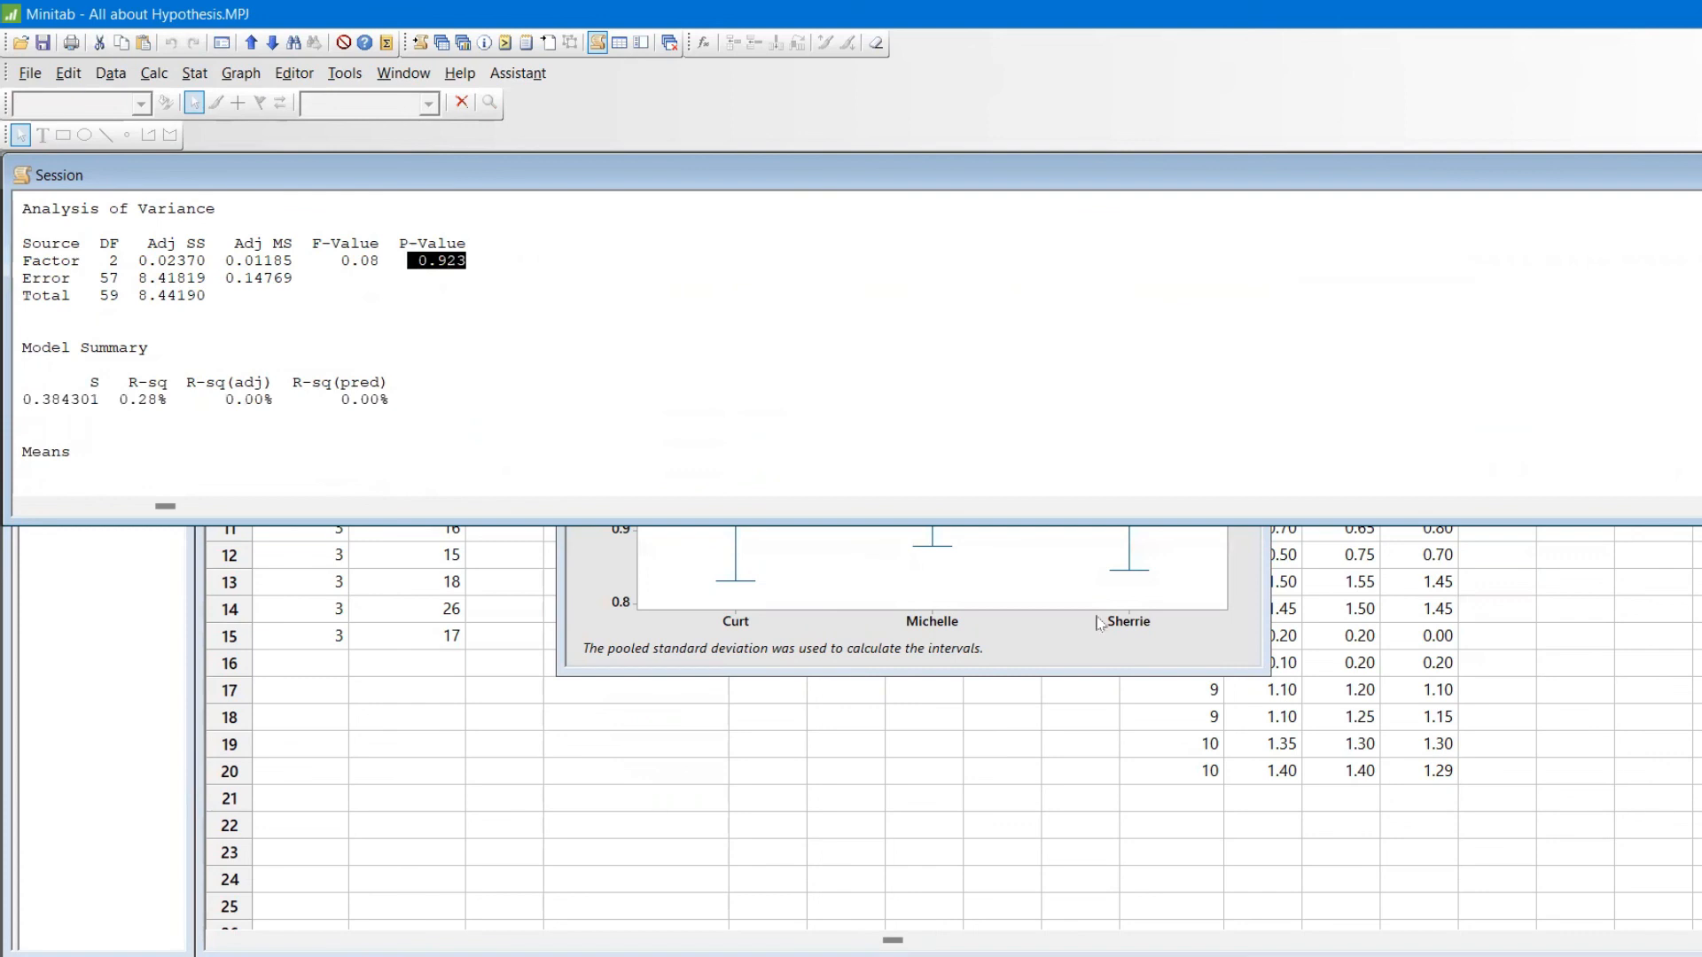
Switch to Excel and open sheet H1 with the wood-flatness measurement example.
key(alt+Tab)
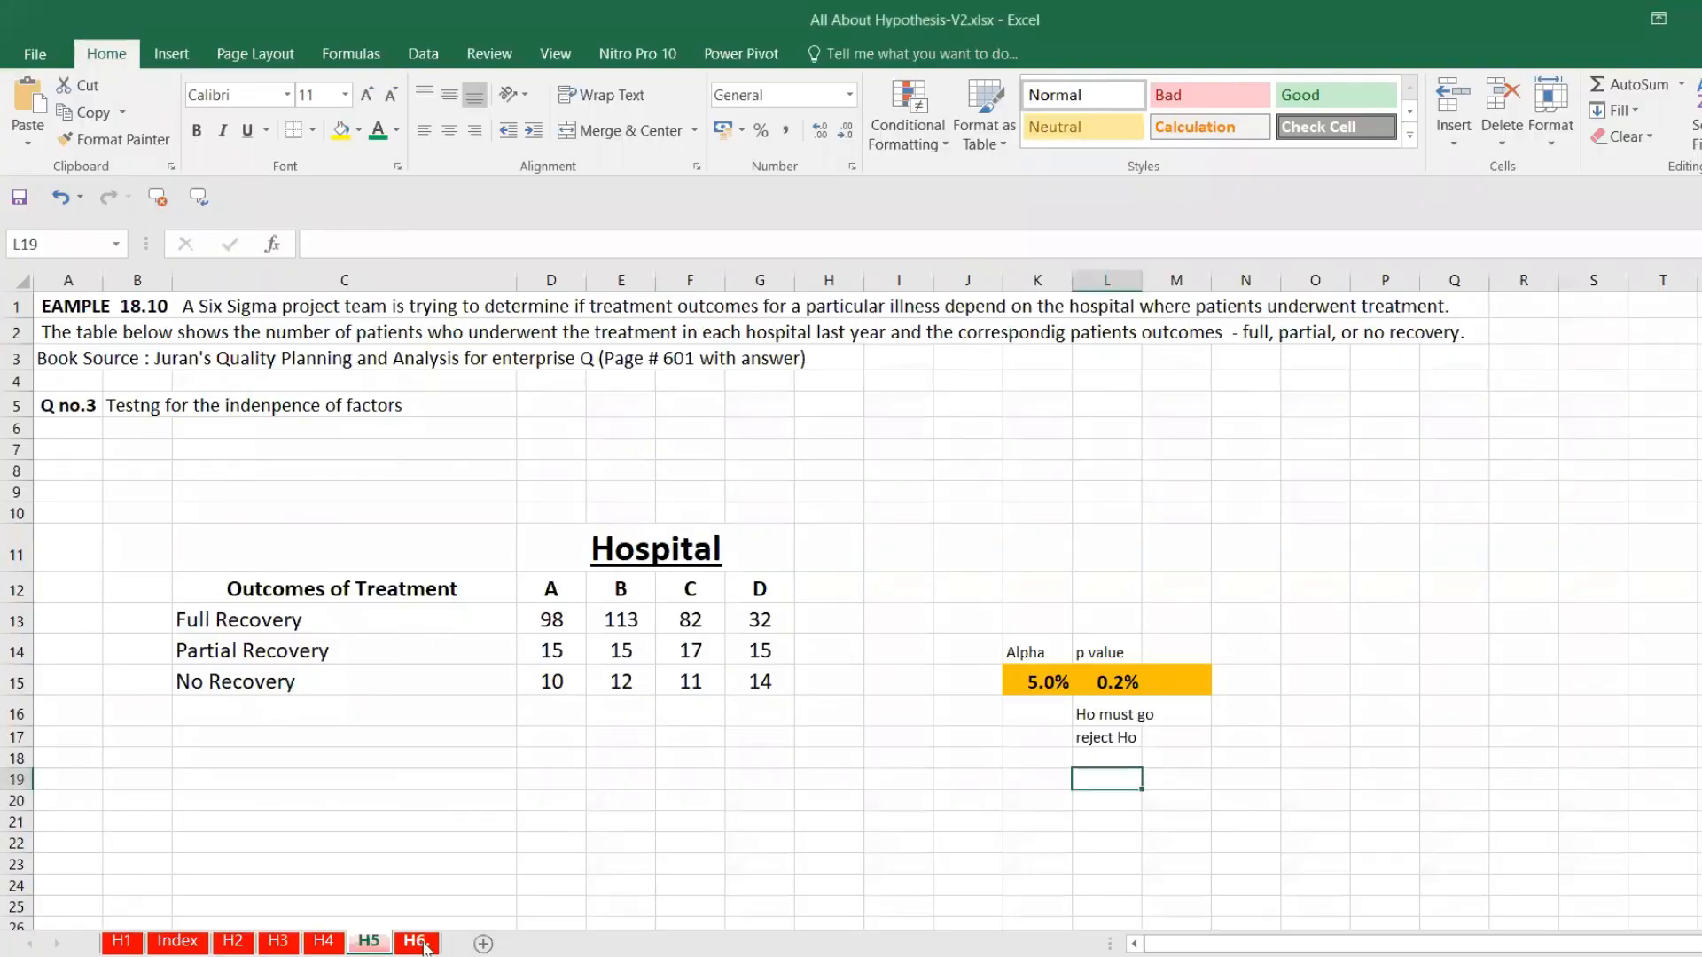
click(416, 941)
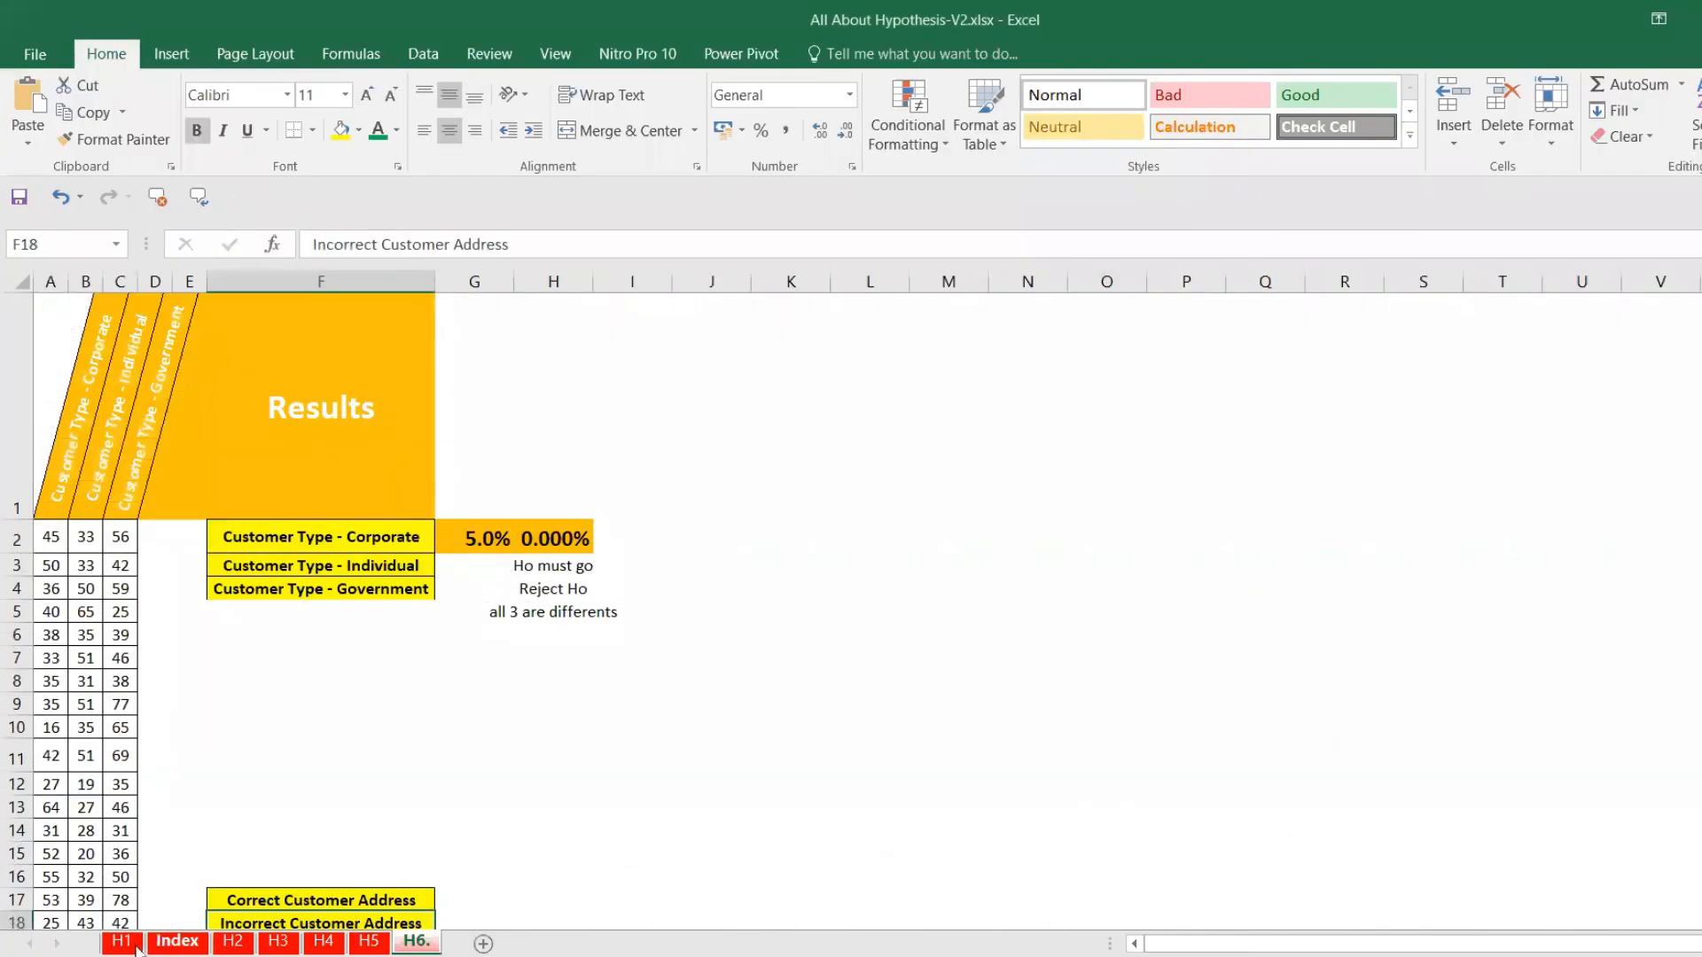
click(121, 941)
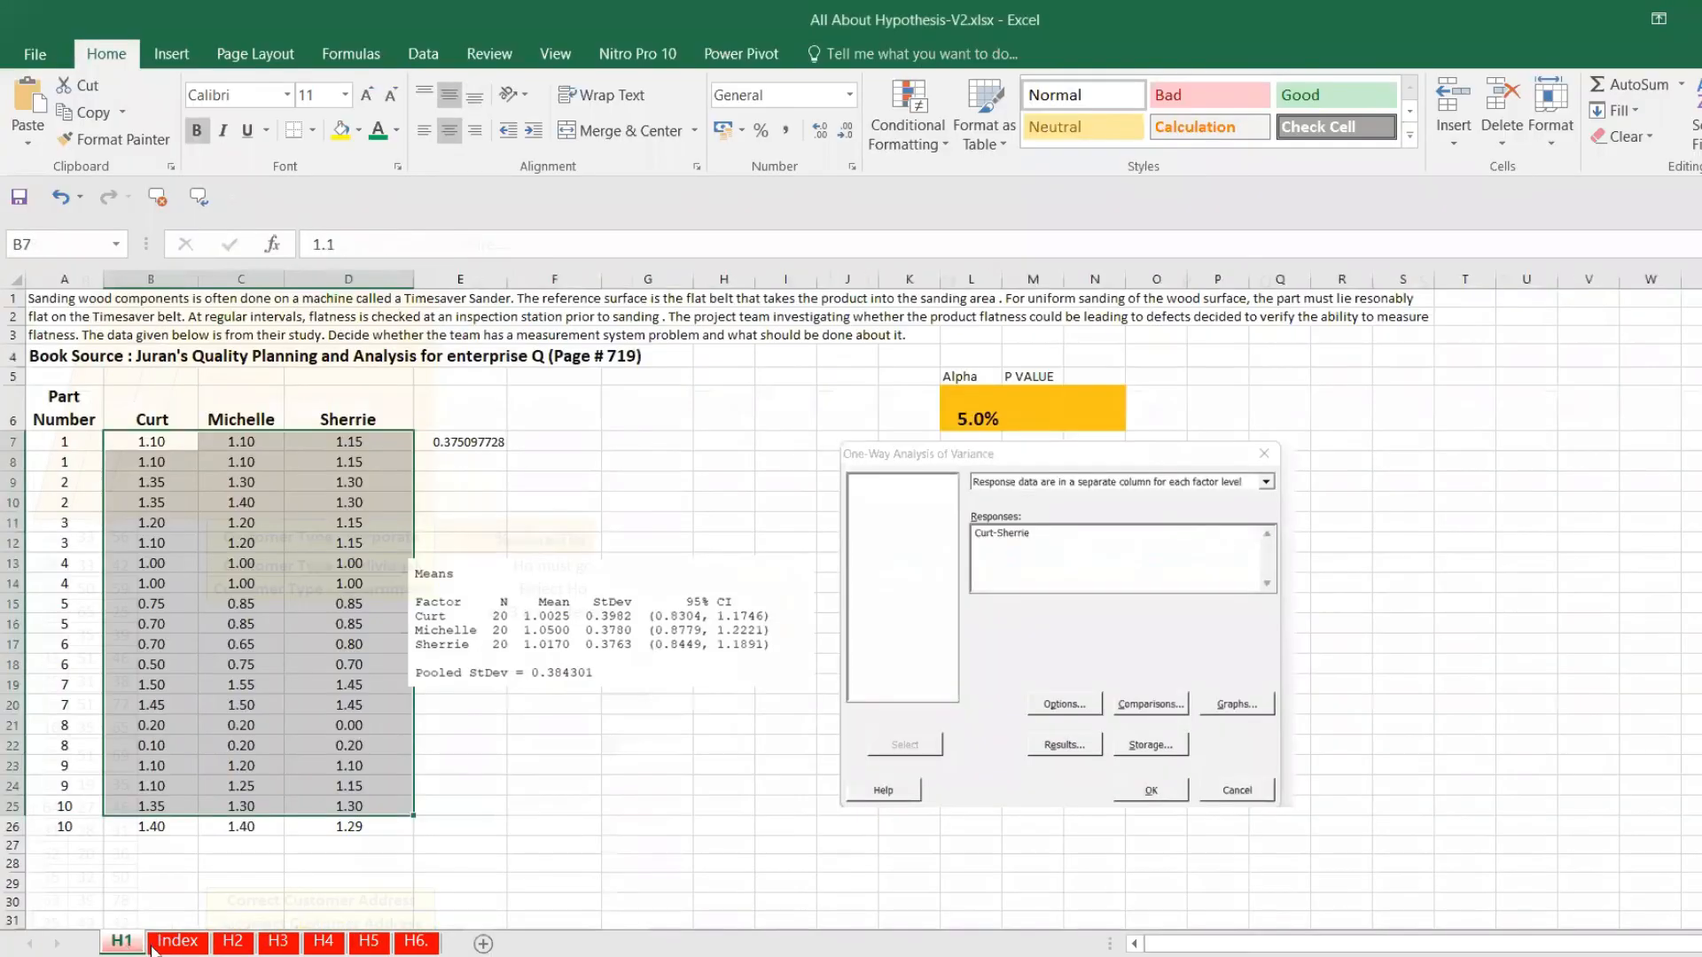
Enter .937 as the P value in cell M6, beside the 5.0% alpha.
click(722, 745)
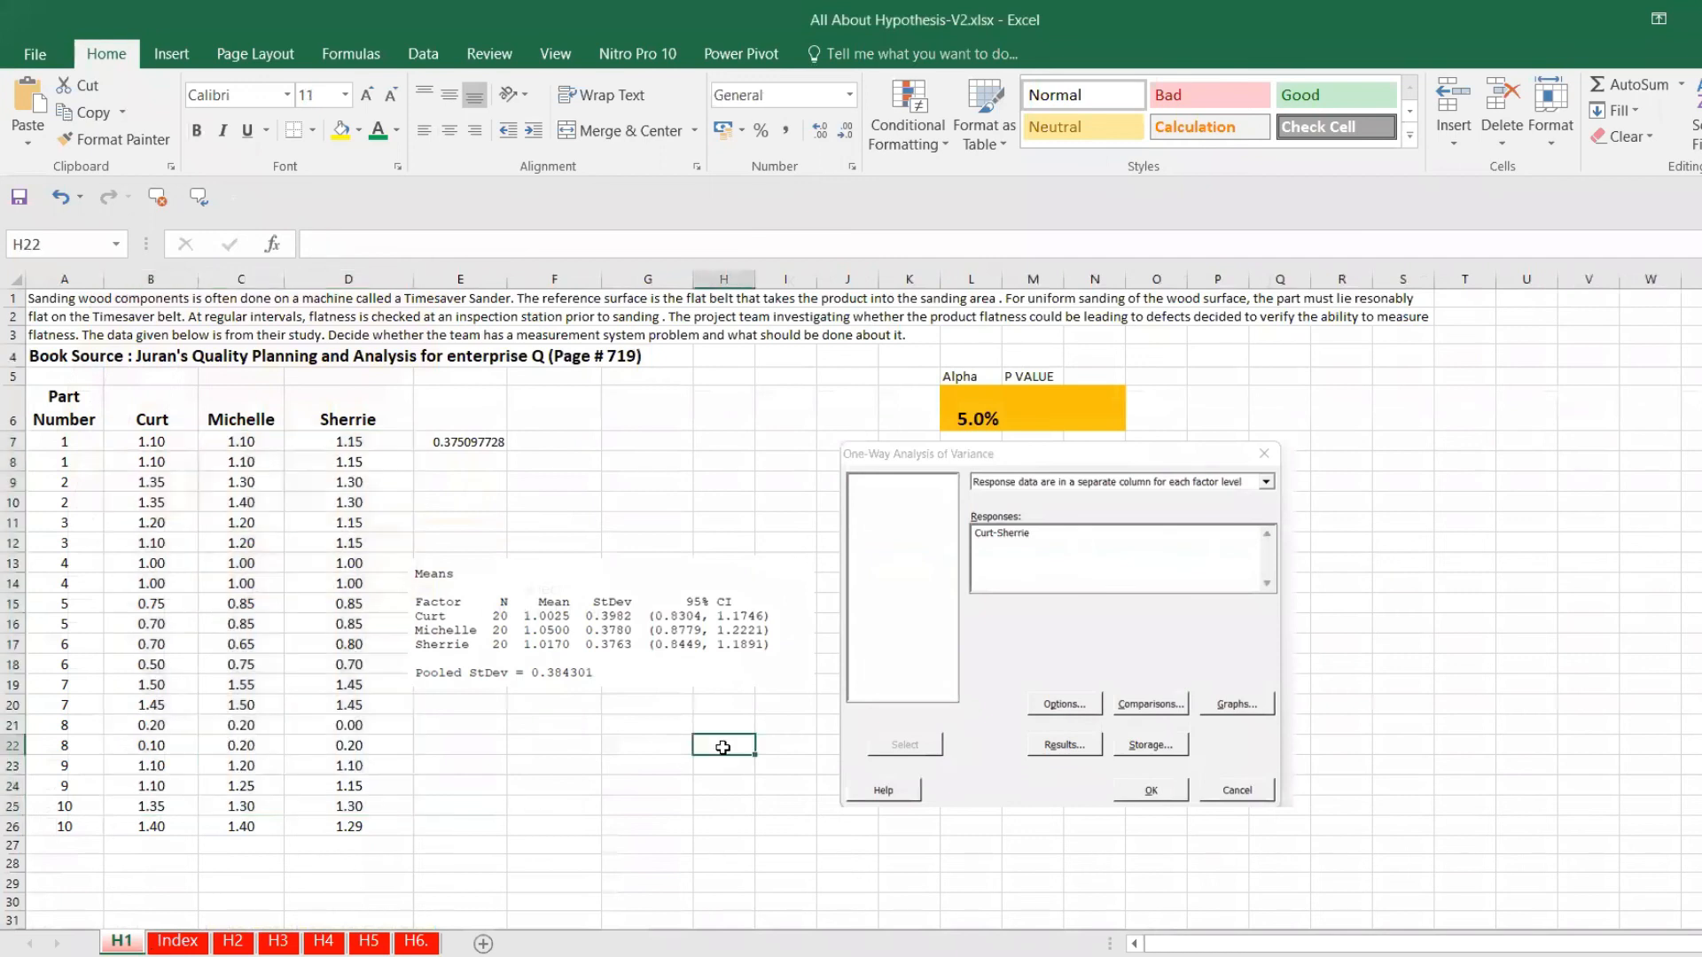
click(1042, 408)
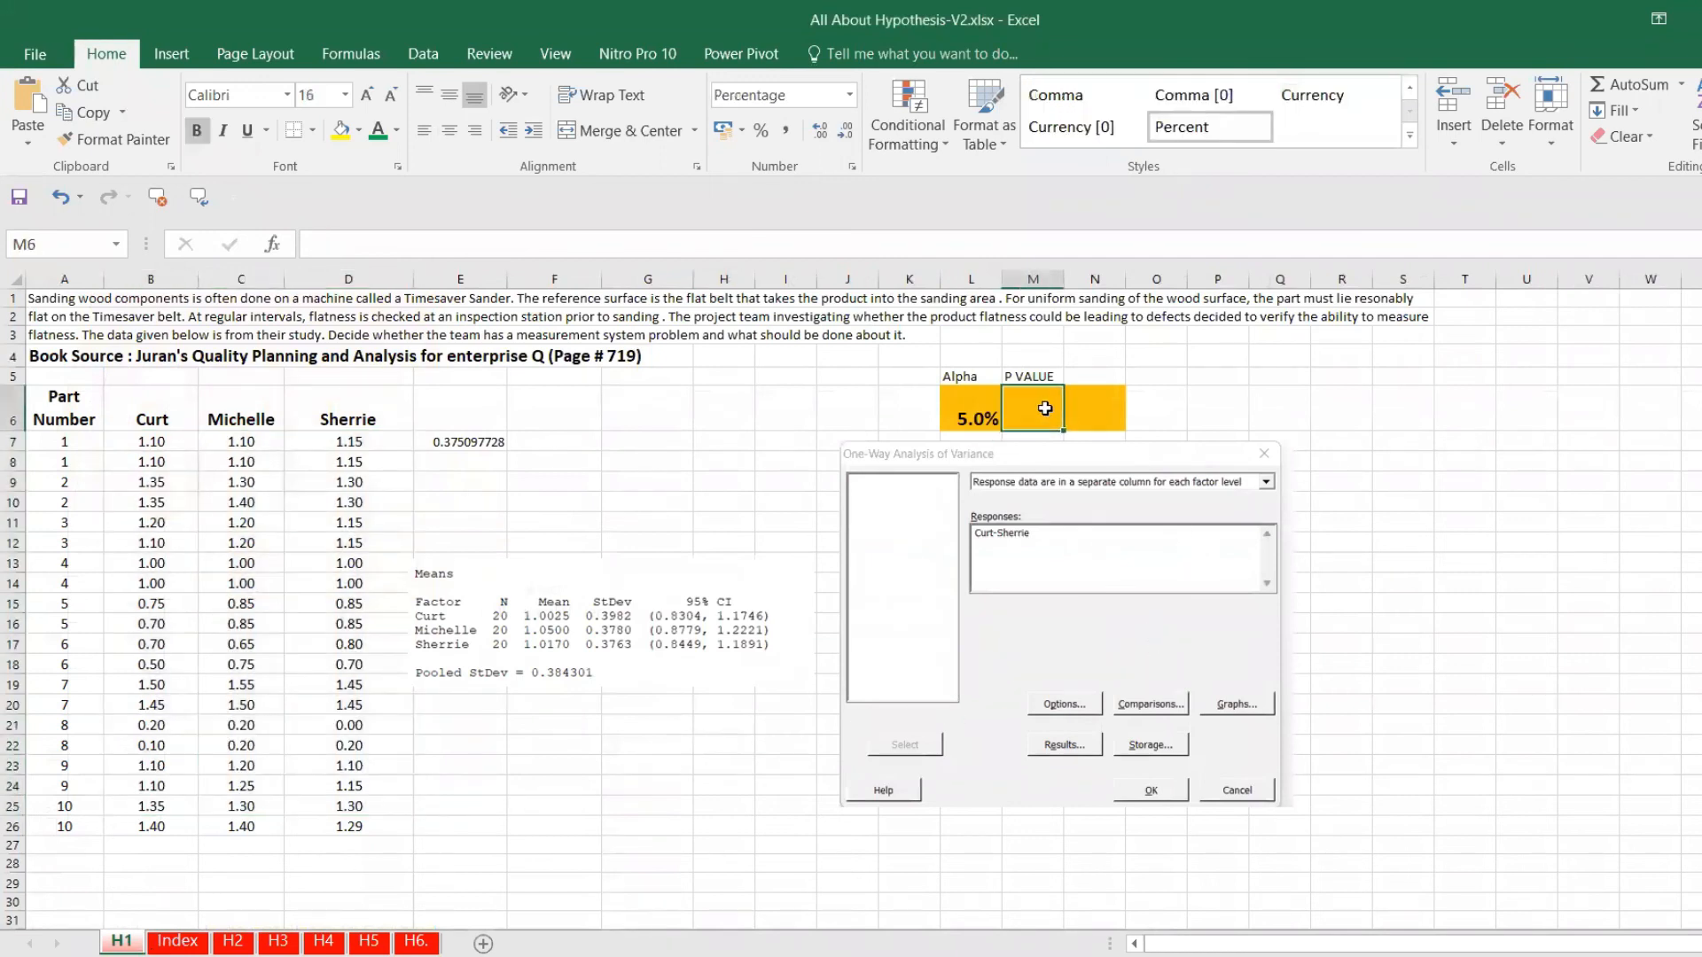
click(735, 254)
text(.0)
text(937)
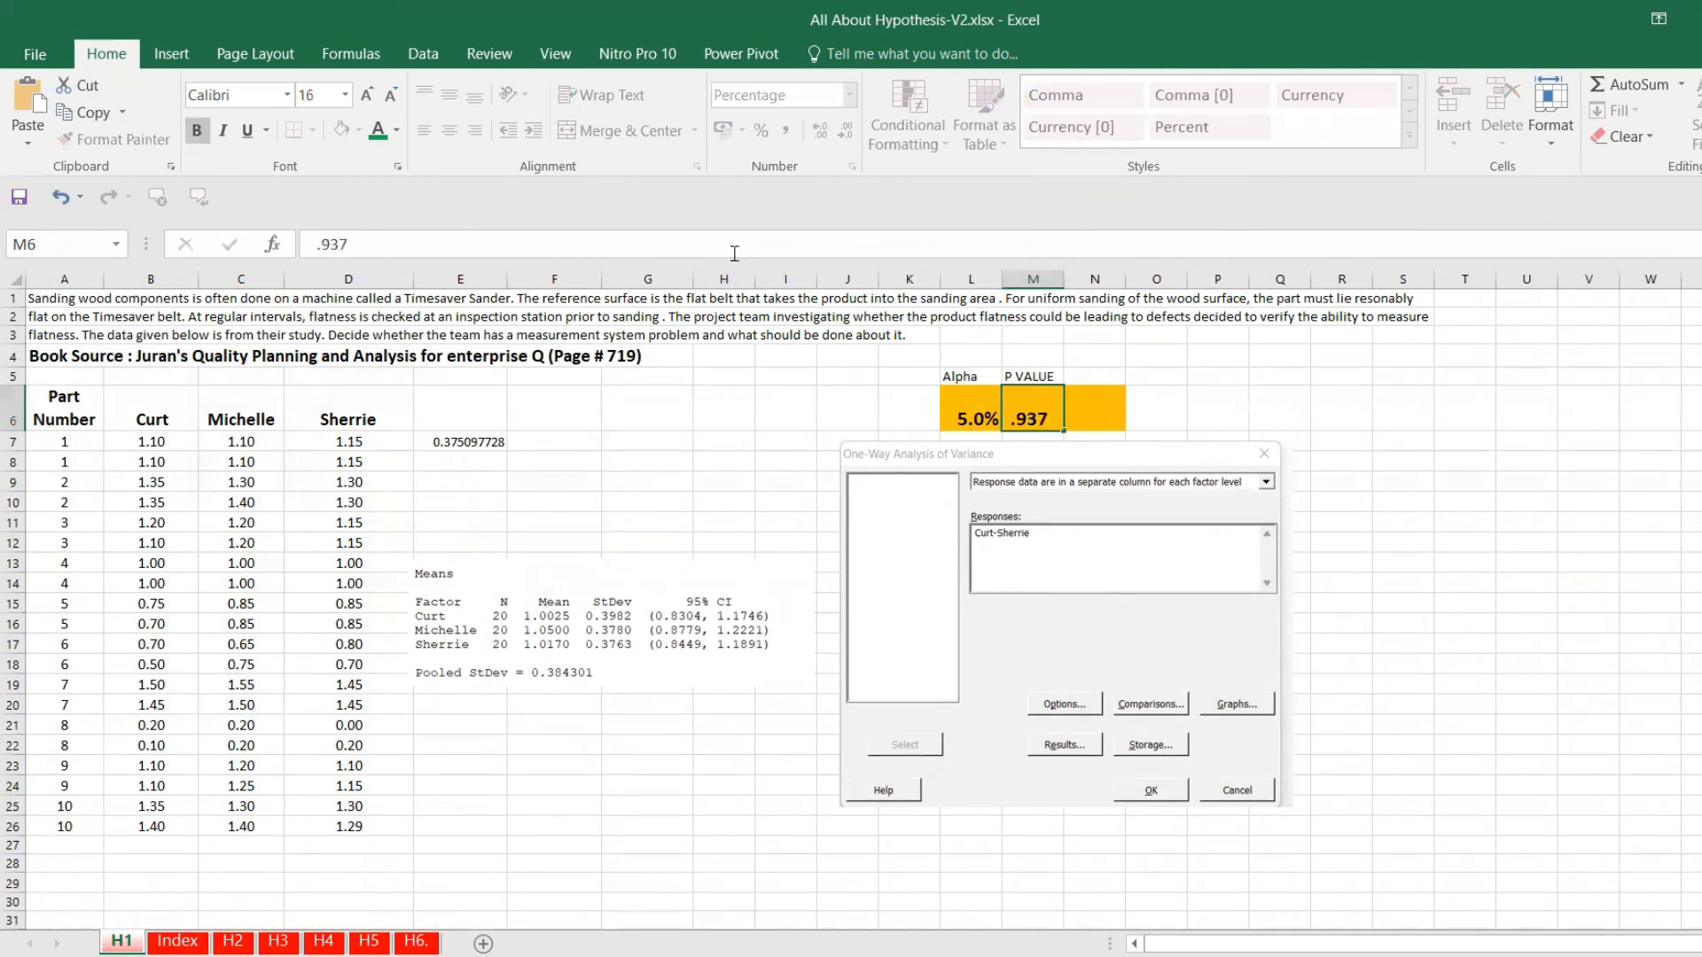
key(Return)
Check the Factor P-Value in the Minitab session output, and change the P value in Excel cell M6 to 92.3.
key(alt+Tab)
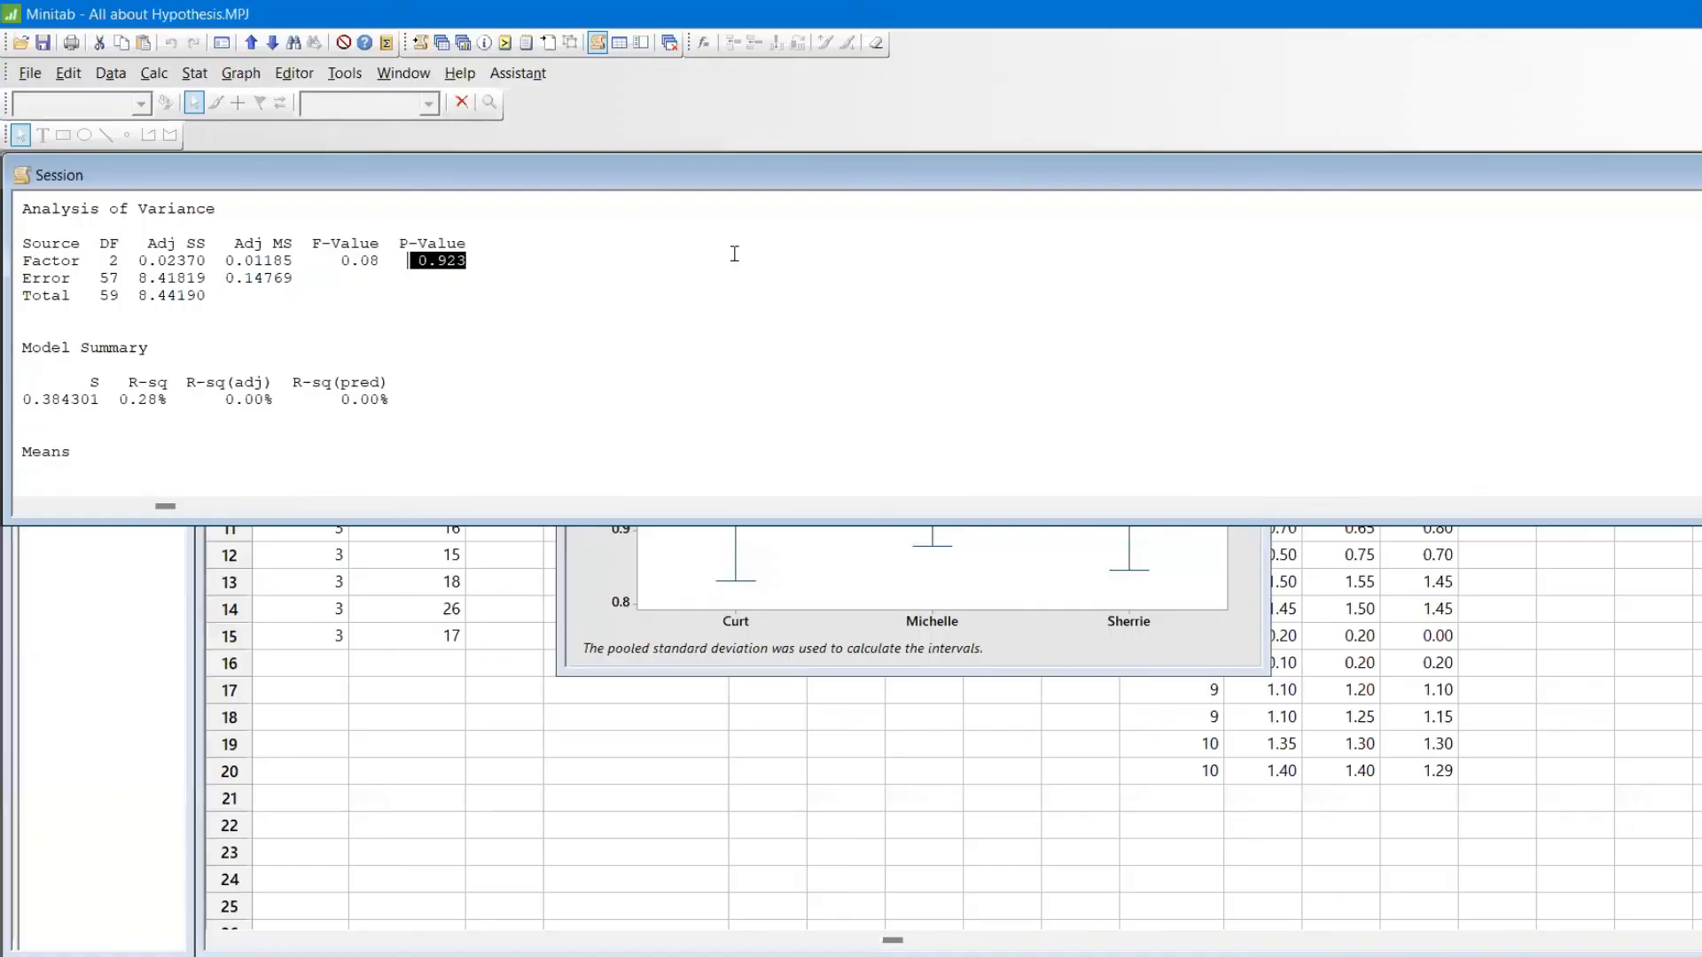
key(alt+Tab)
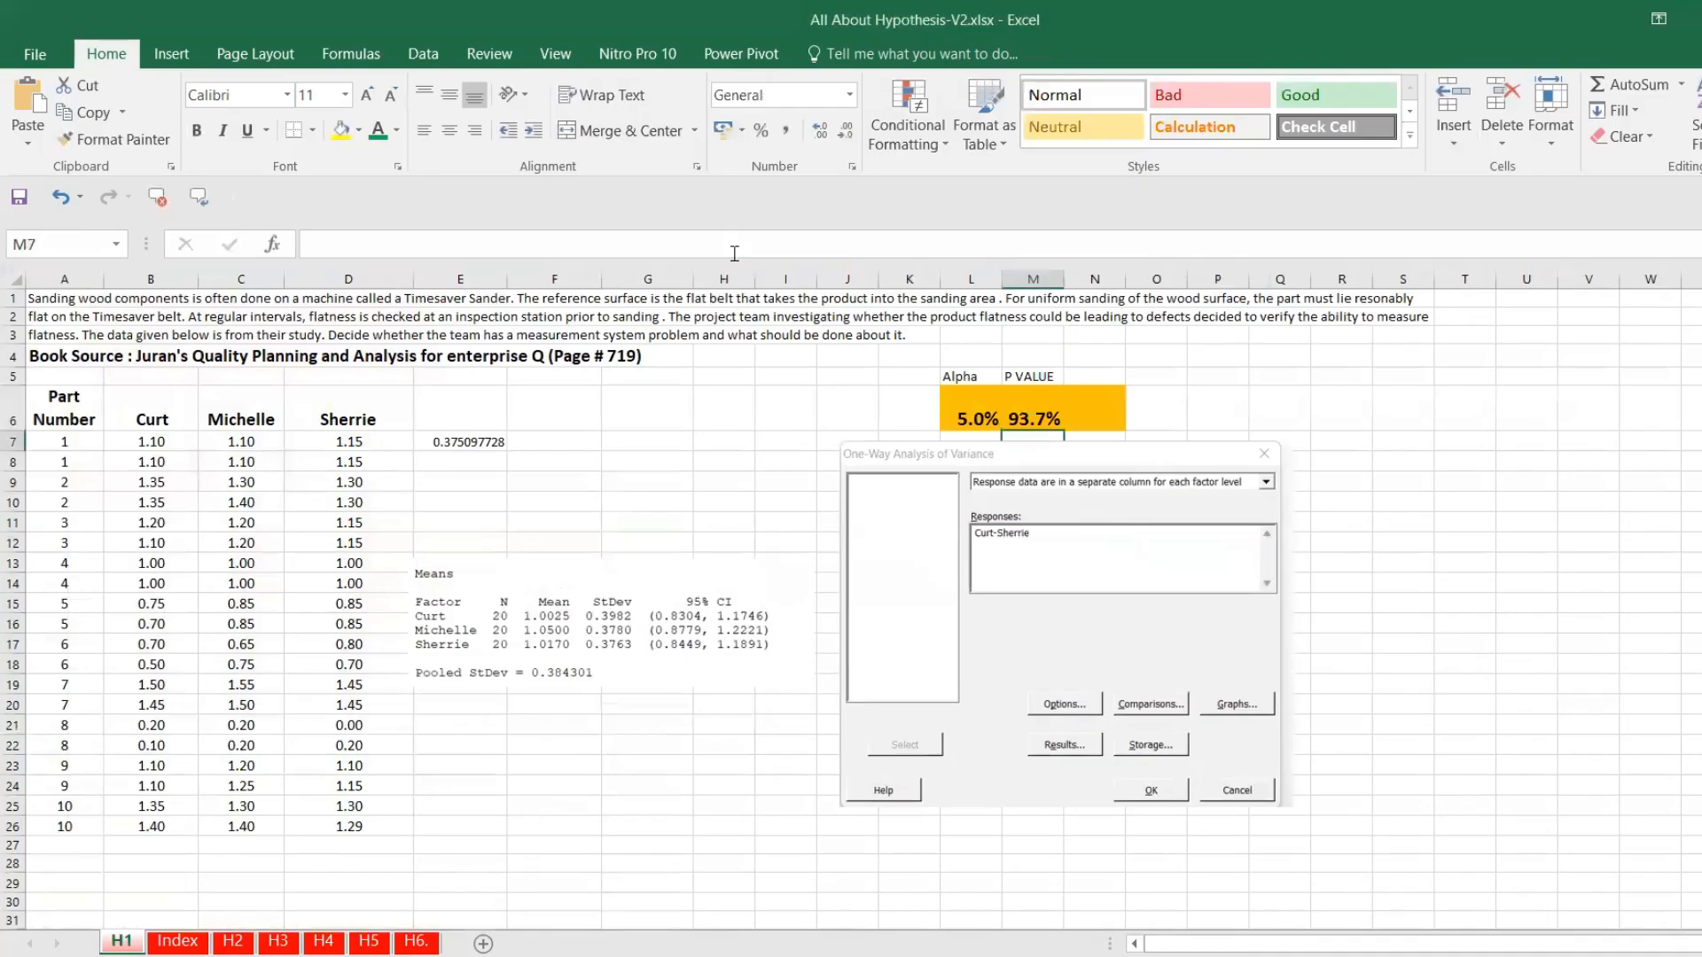
click(1035, 396)
click(494, 245)
key(BackSpace)
key(BackSpace)
key(BackSpace)
key(BackSpace)
text(2.3)
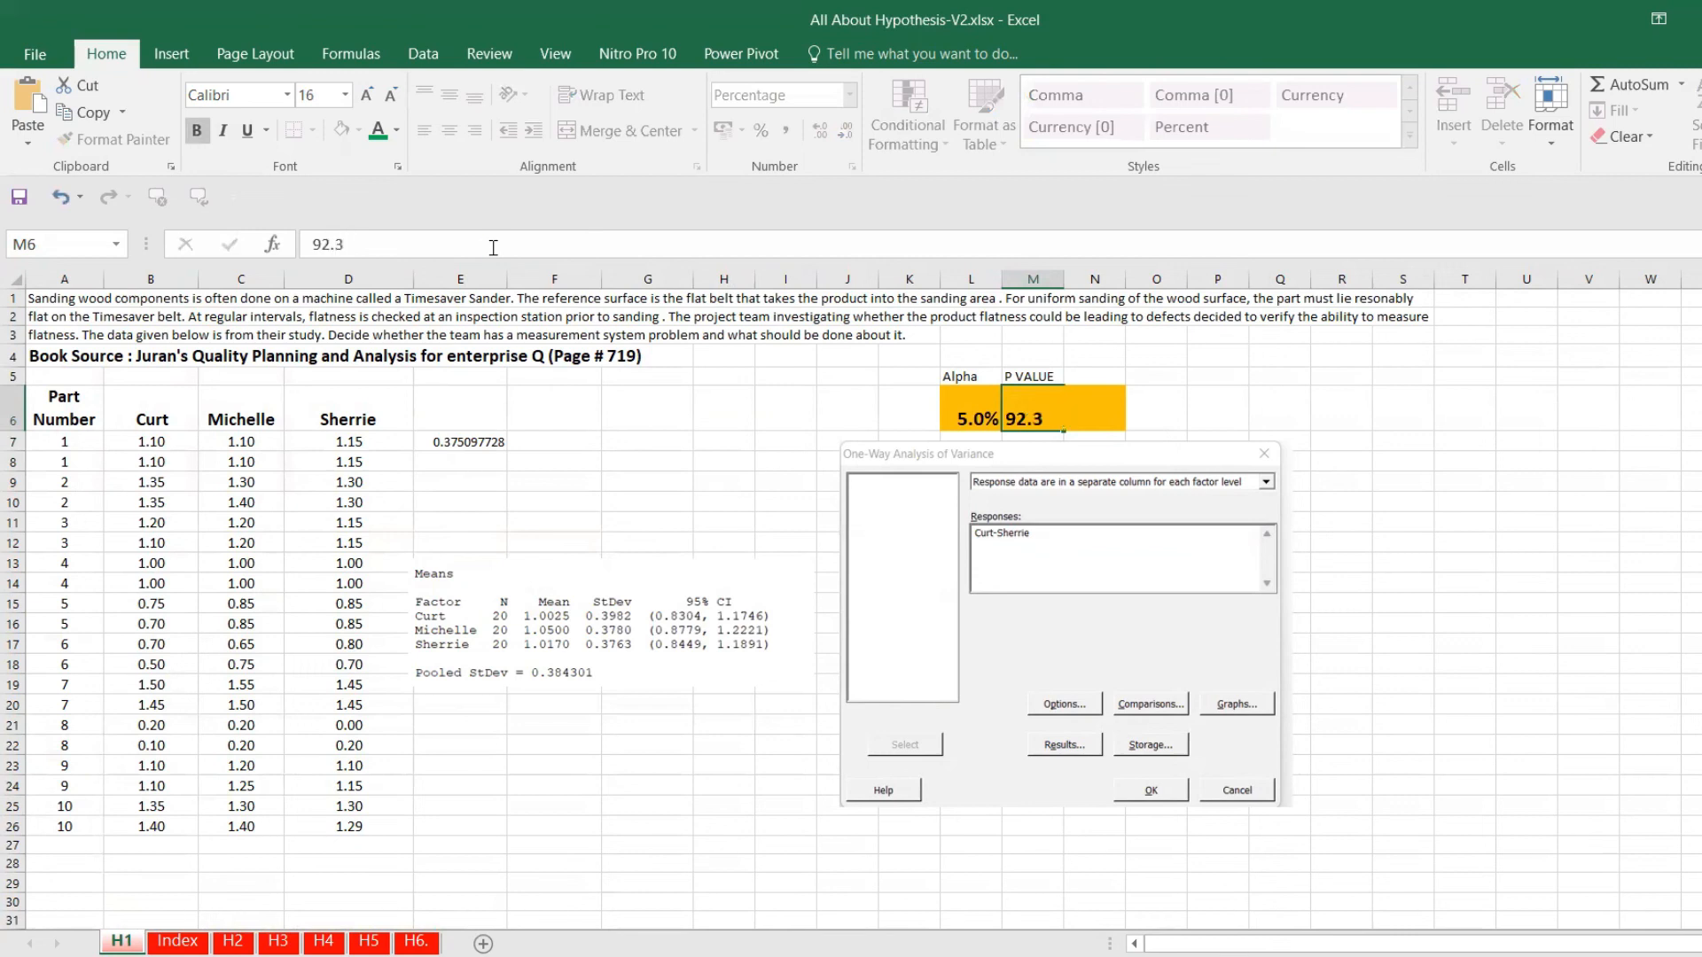
key(Return)
key(Up)
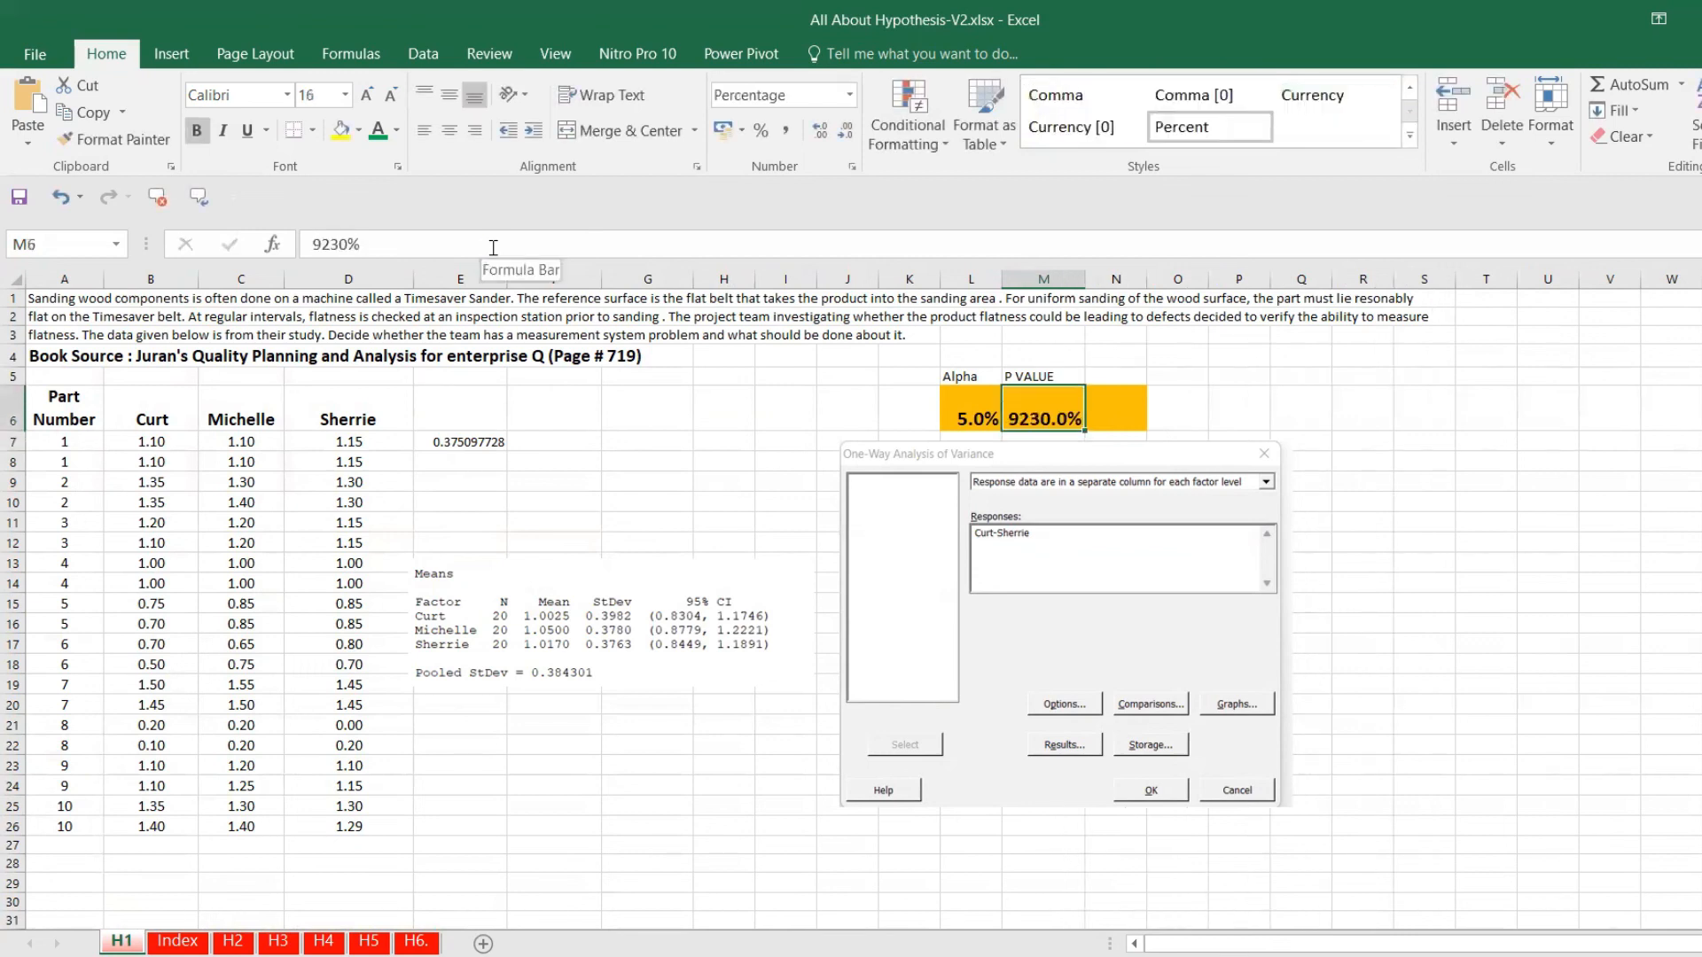
Replace the P value in cell M6 with the formula =.927.
text(=.)
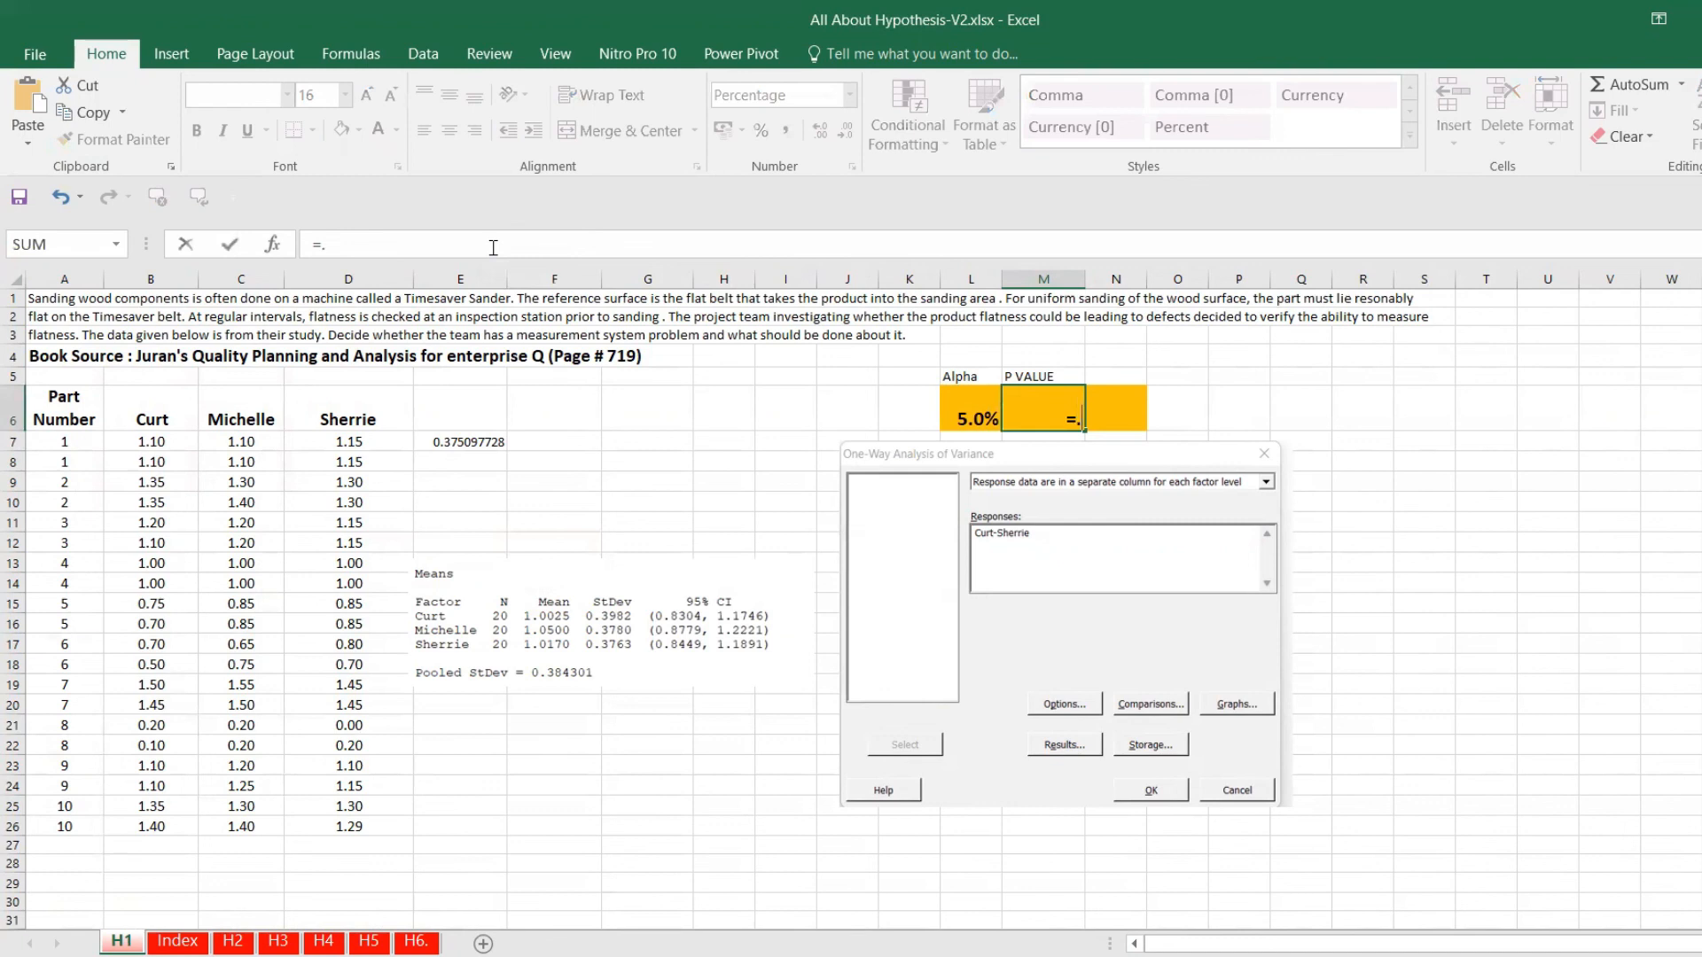
text(927)
key(Return)
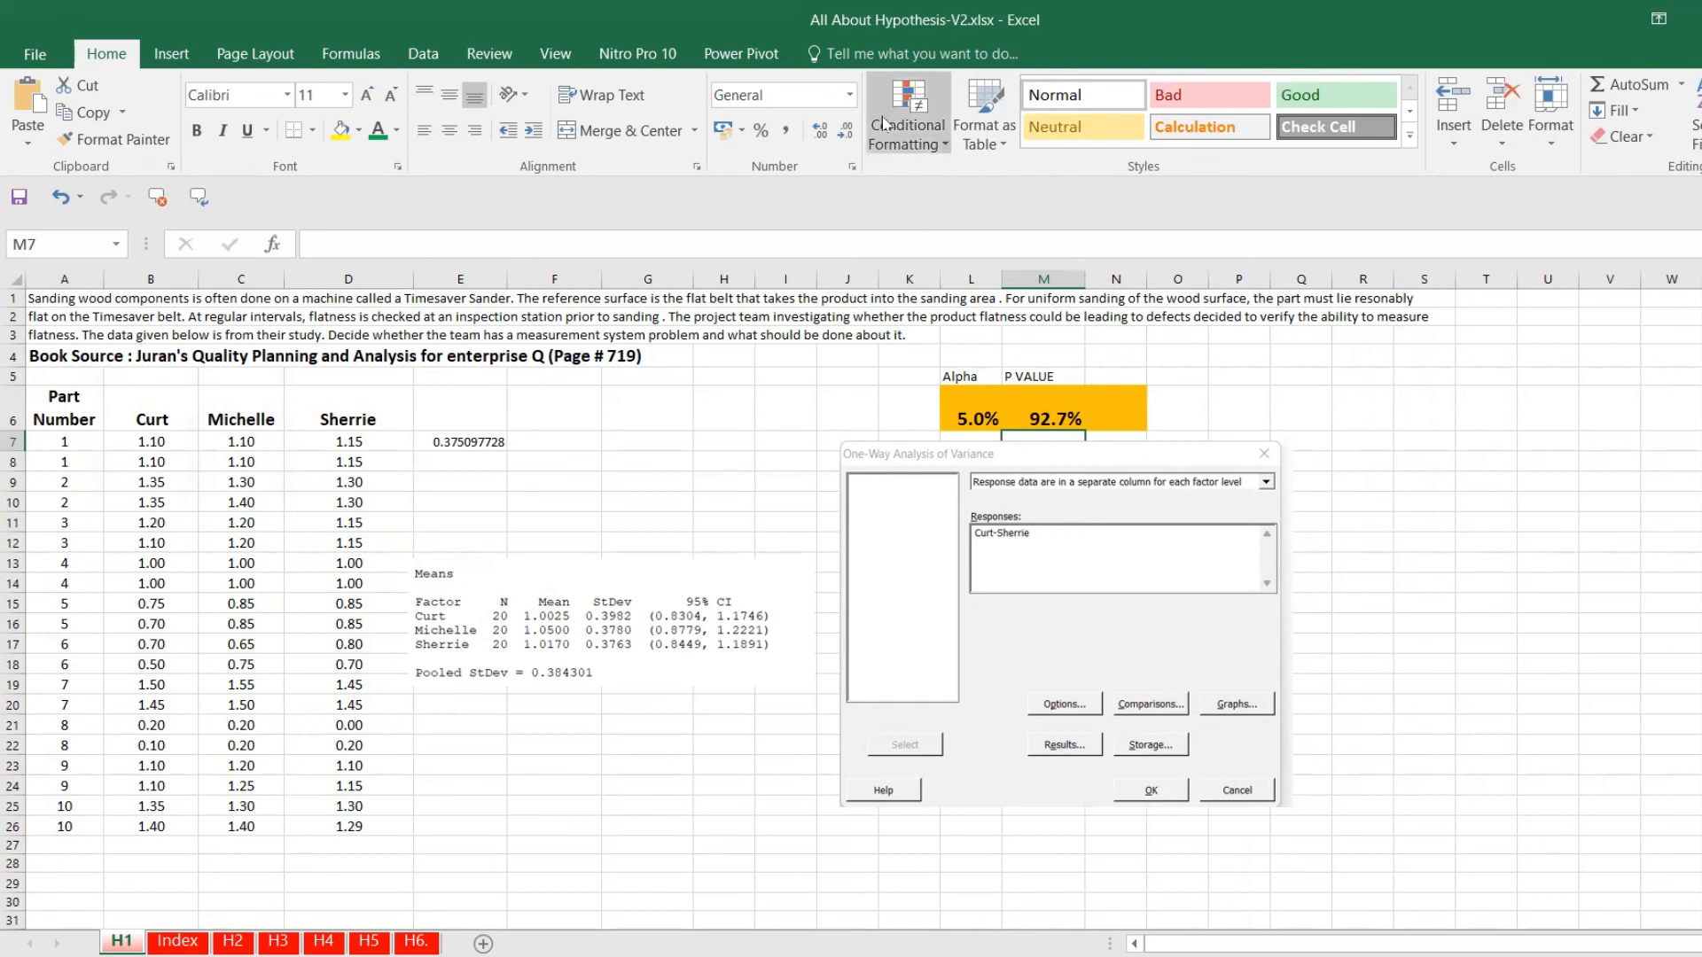
Switch from the Excel workbook back to Minitab.
key(alt+Tab)
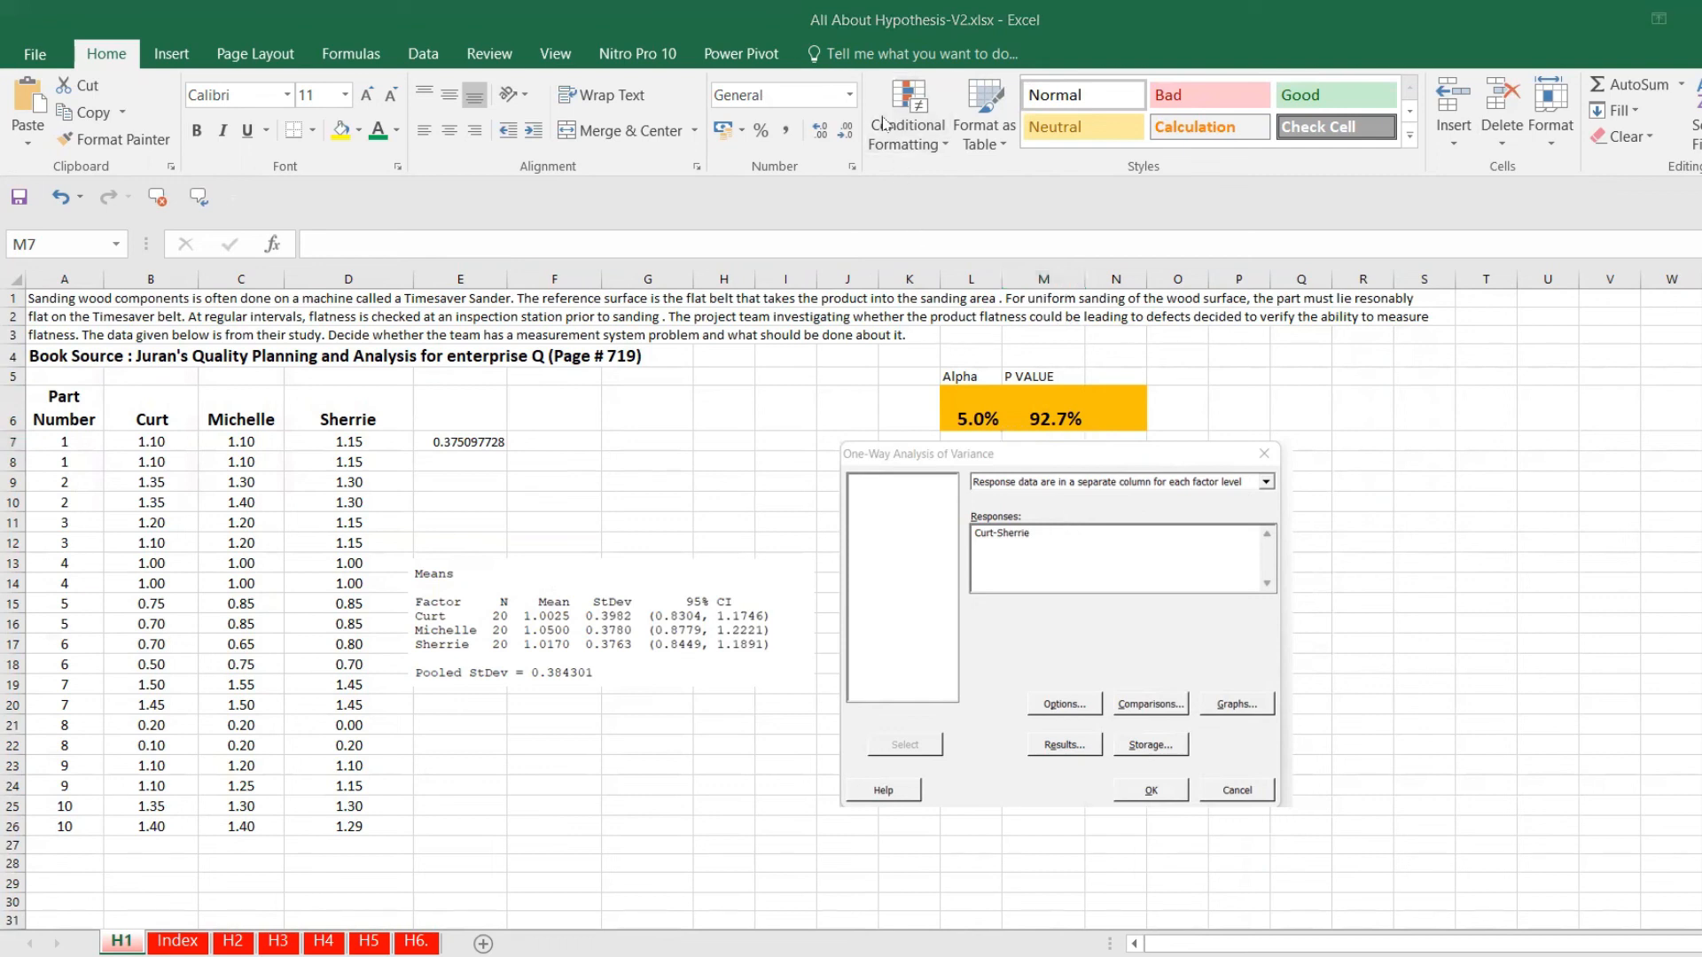